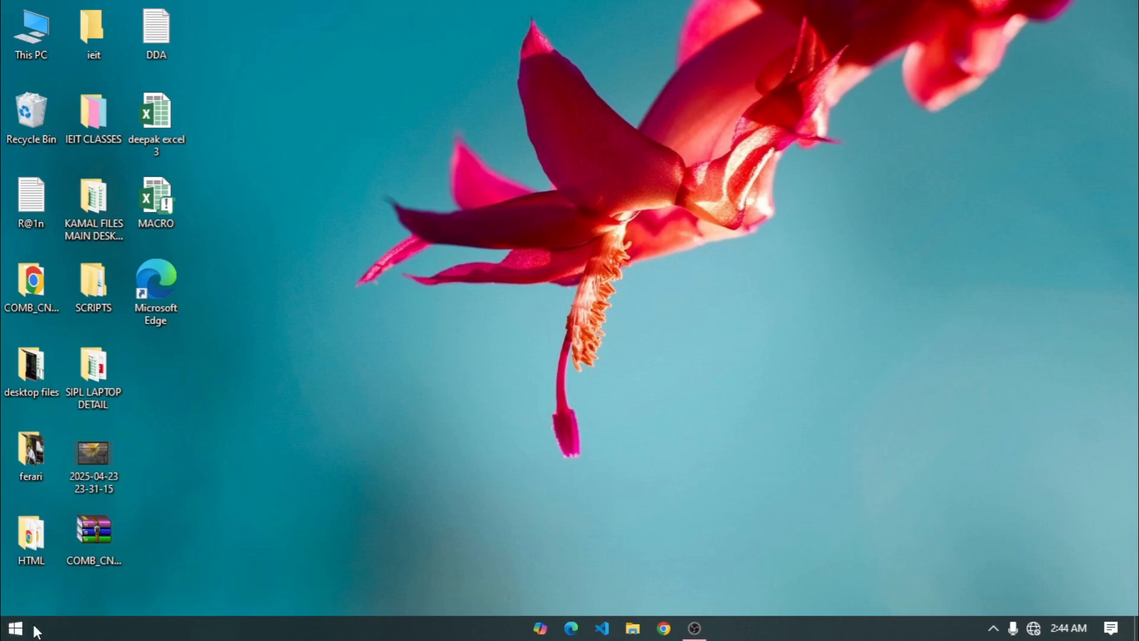
# Launch Notepad from the Start menu search and maximize its window.
pyautogui.click(15, 630)
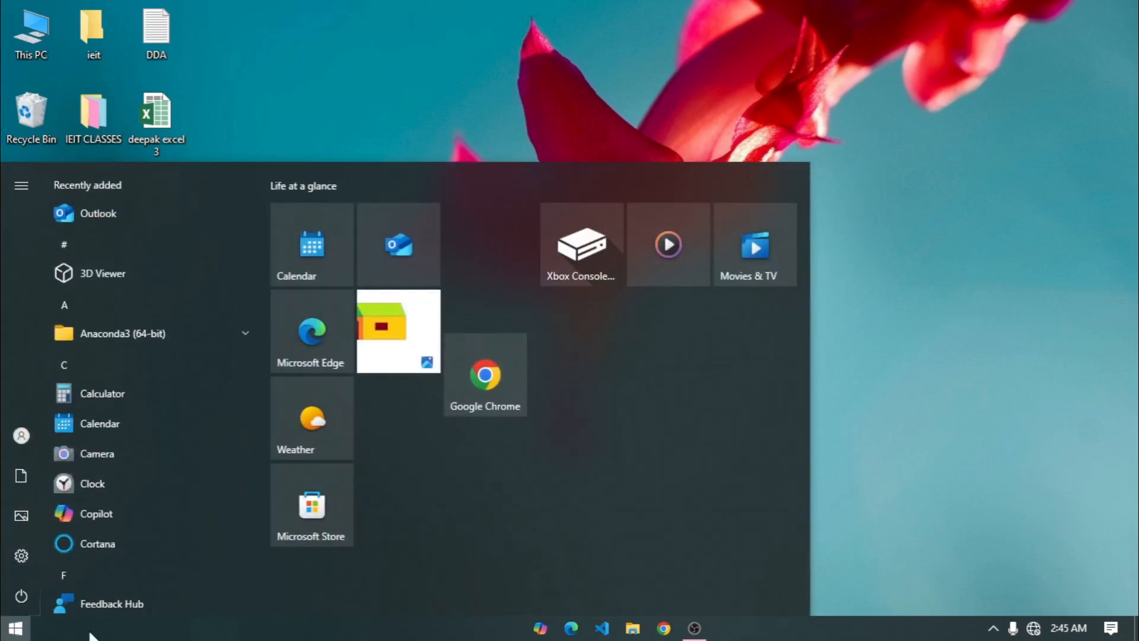
pyautogui.write('notepad')
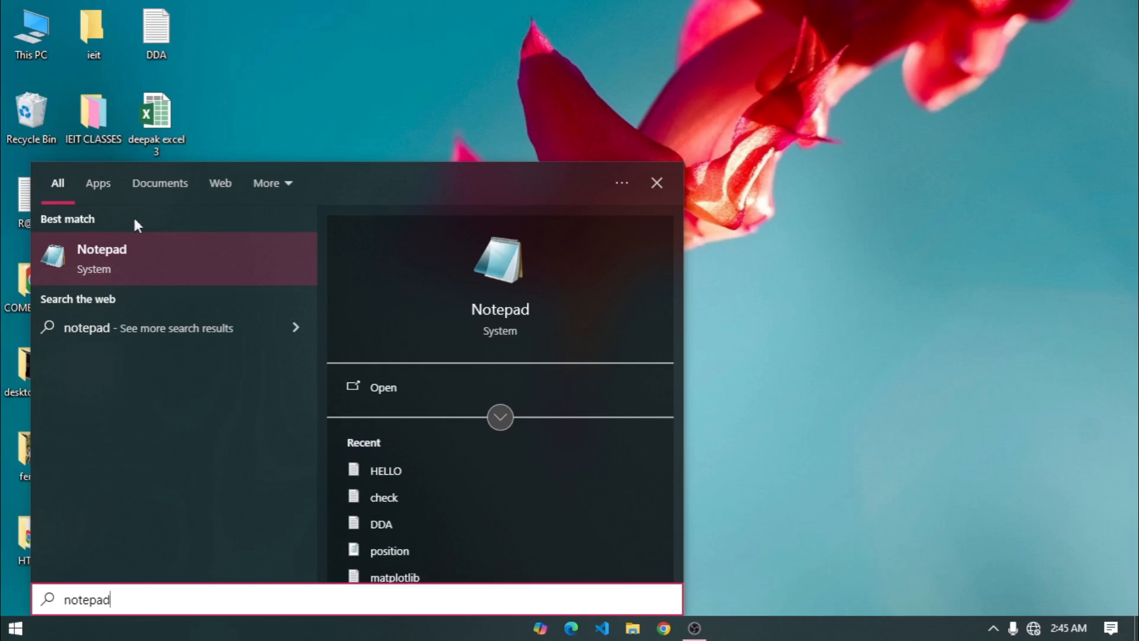
pyautogui.click(93, 261)
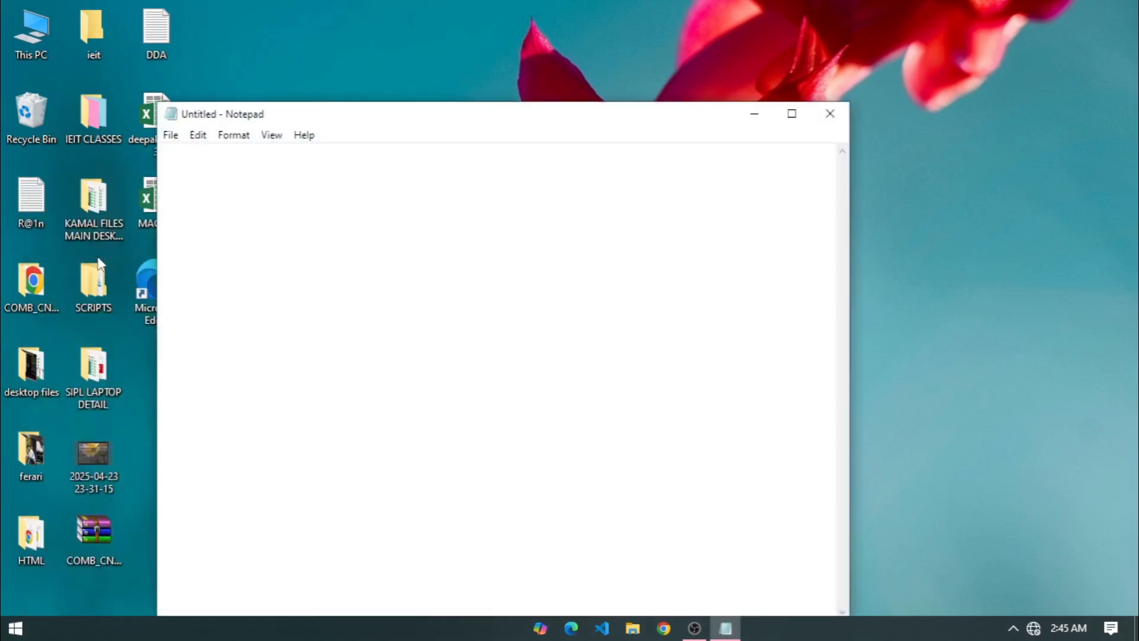
pyautogui.click(792, 115)
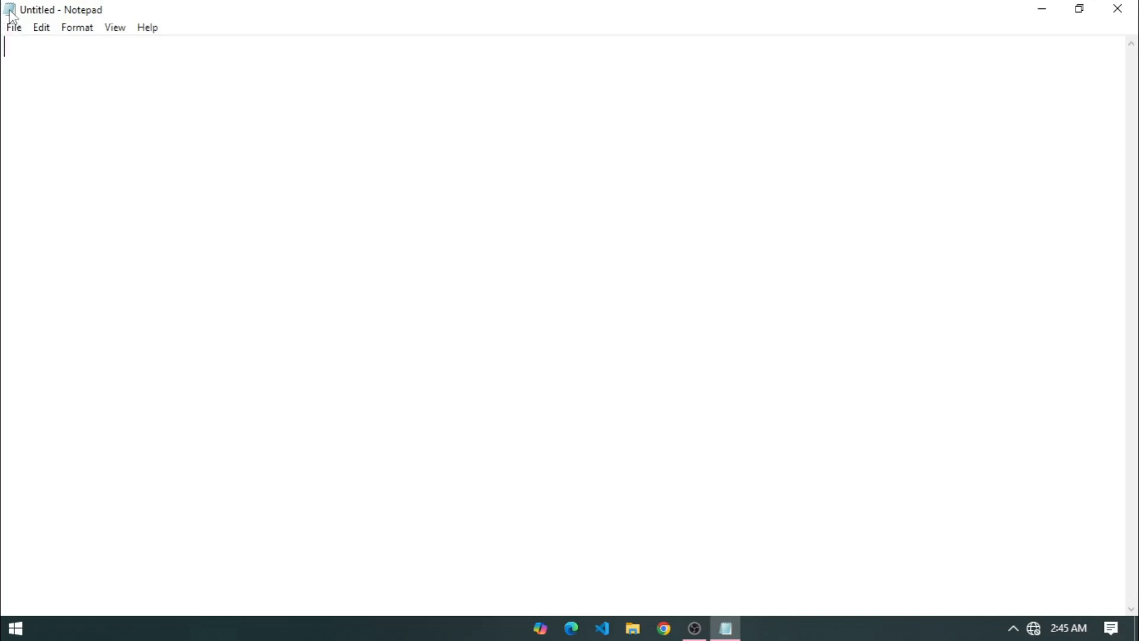
# Look through Notepad's menus, then return to the blank document.
pyautogui.click(11, 32)
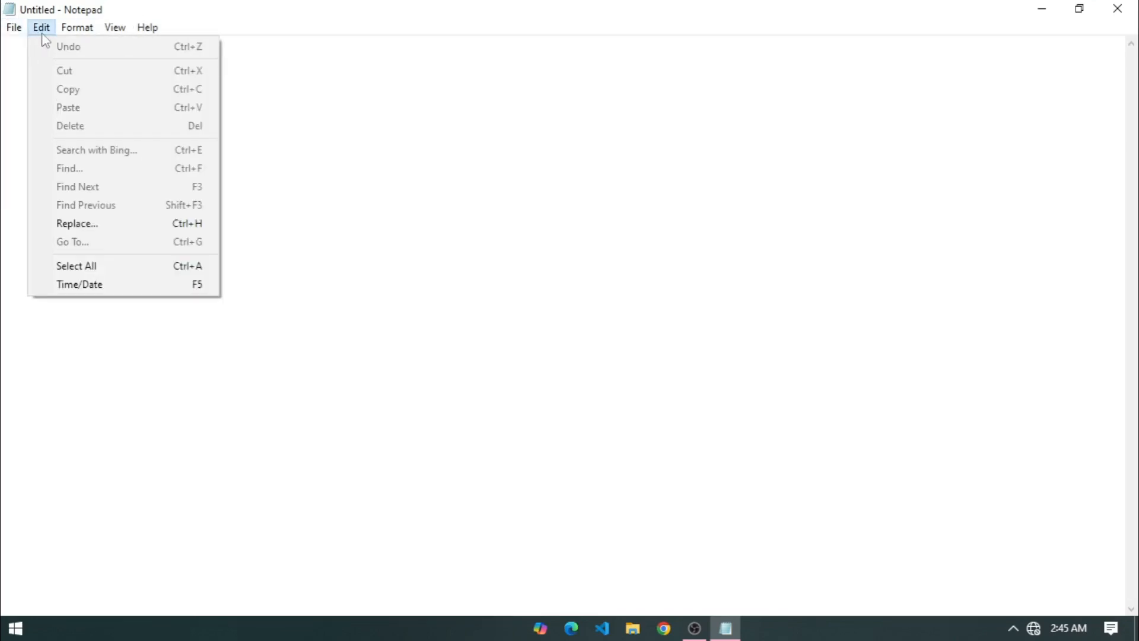
pyautogui.moveTo(80, 35)
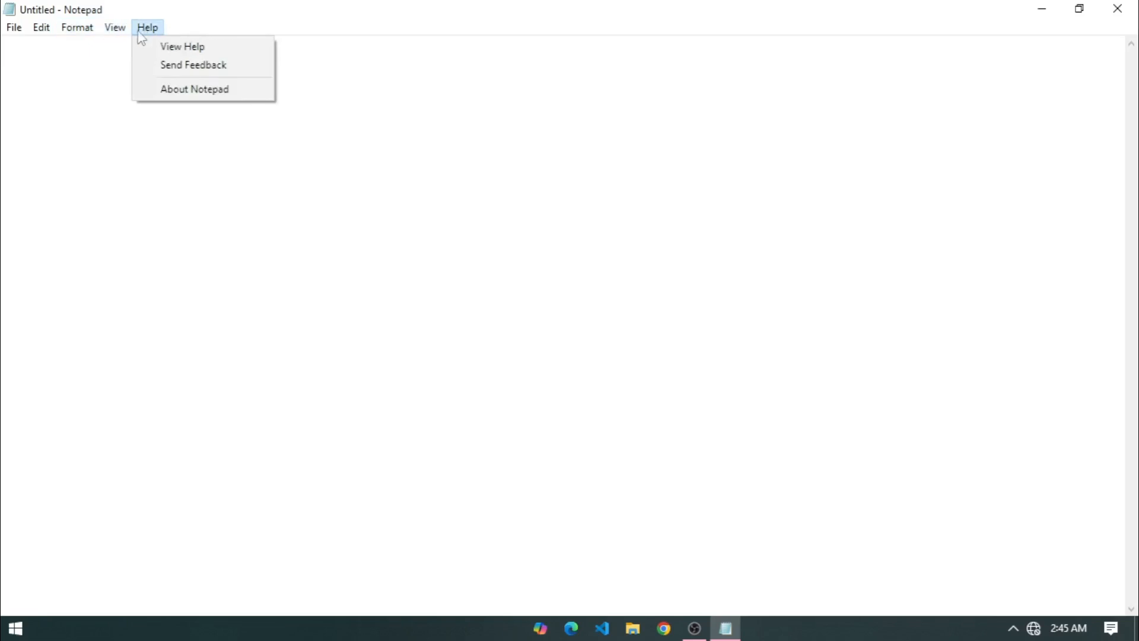
pyautogui.moveTo(8, 36)
pyautogui.click(100, 288)
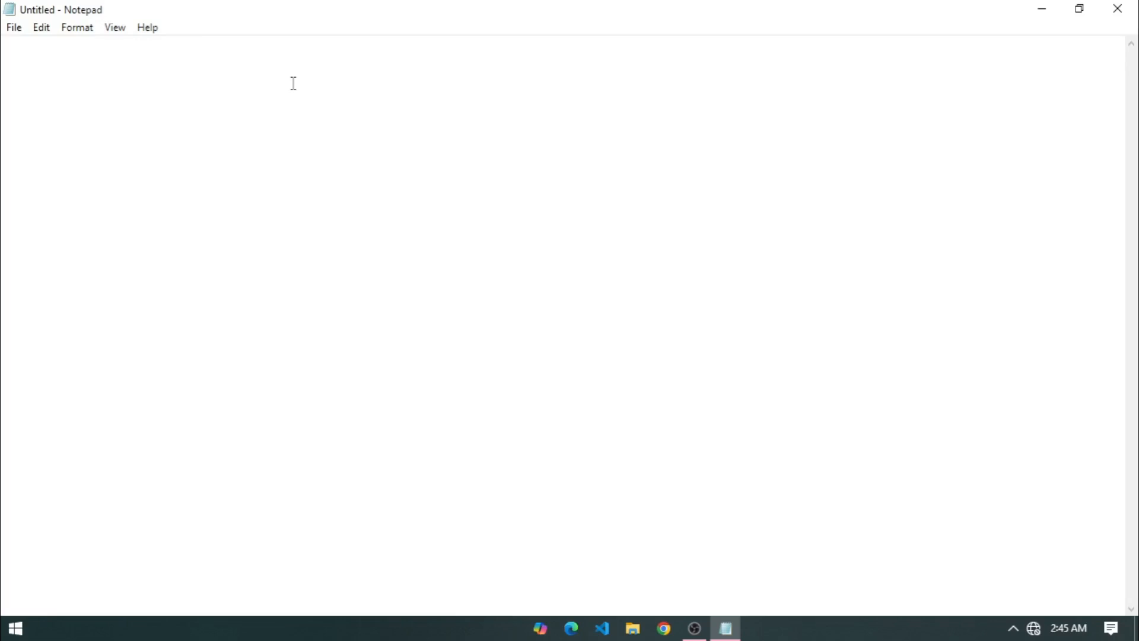
# Type 'this is my file' and, on a second line, 'hello student'.
pyautogui.write('this')
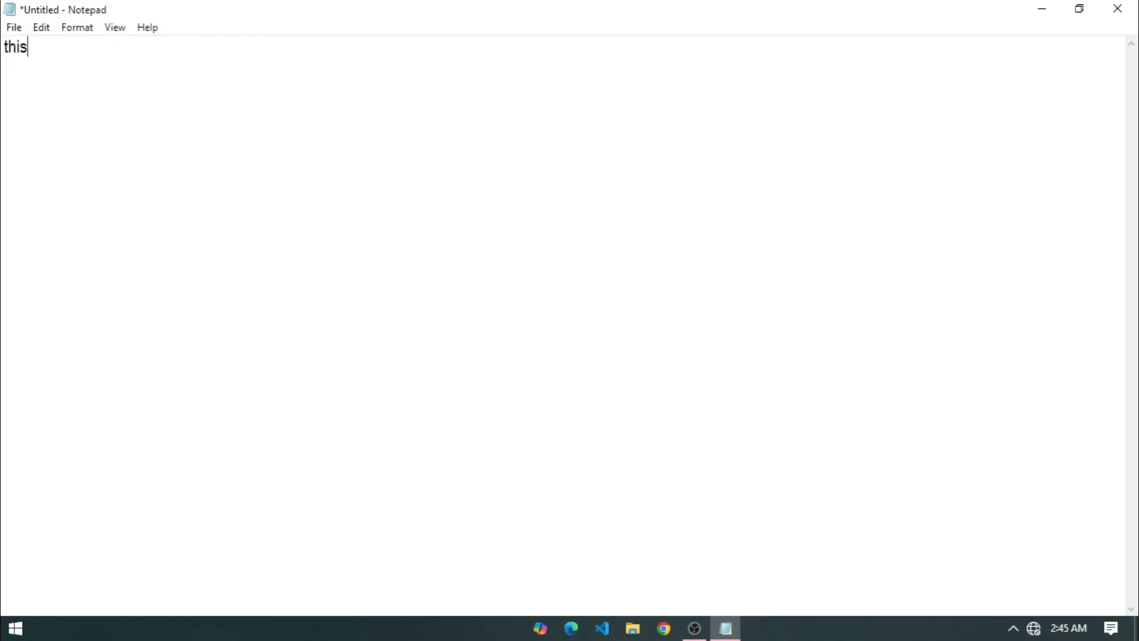
pyautogui.write(' is myu')
pyautogui.press('BackSpace')
pyautogui.write('file')
pyautogui.press('Return')
pyautogui.write('hello students')
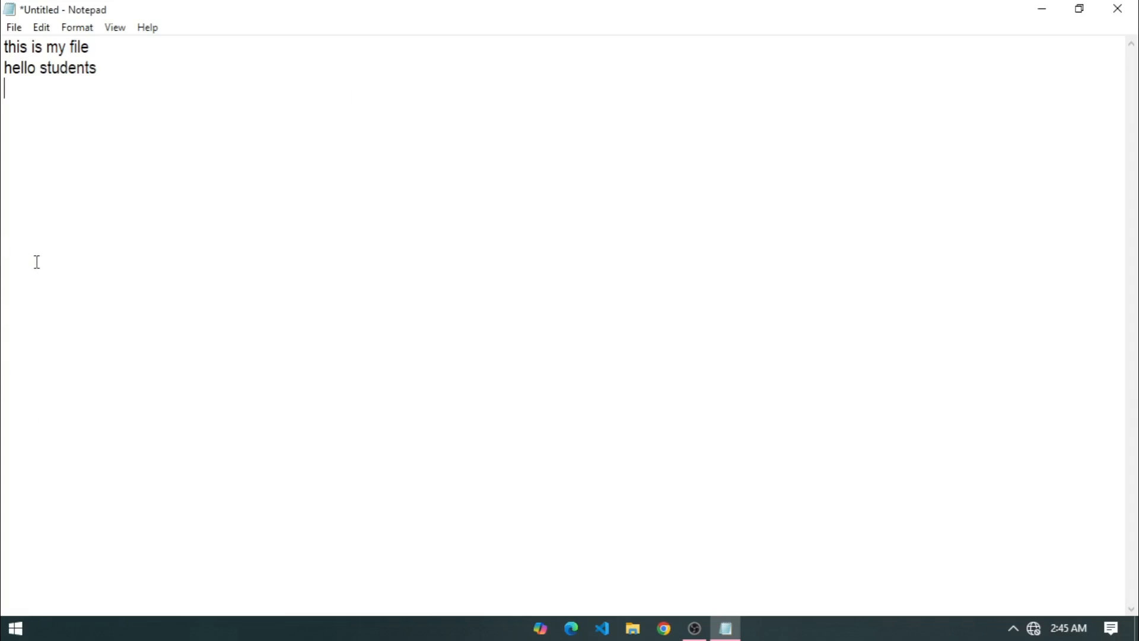
pyautogui.click(17, 31)
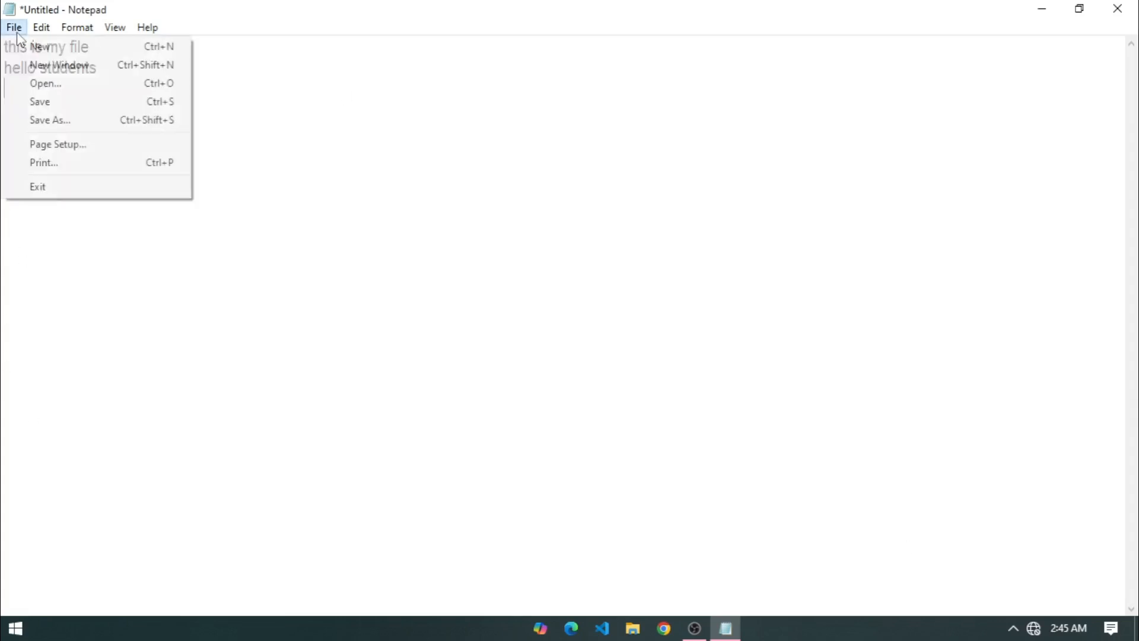
# Save the note as 'notes' in the Desktop's ieit folder, then close Notepad.
pyautogui.click(33, 103)
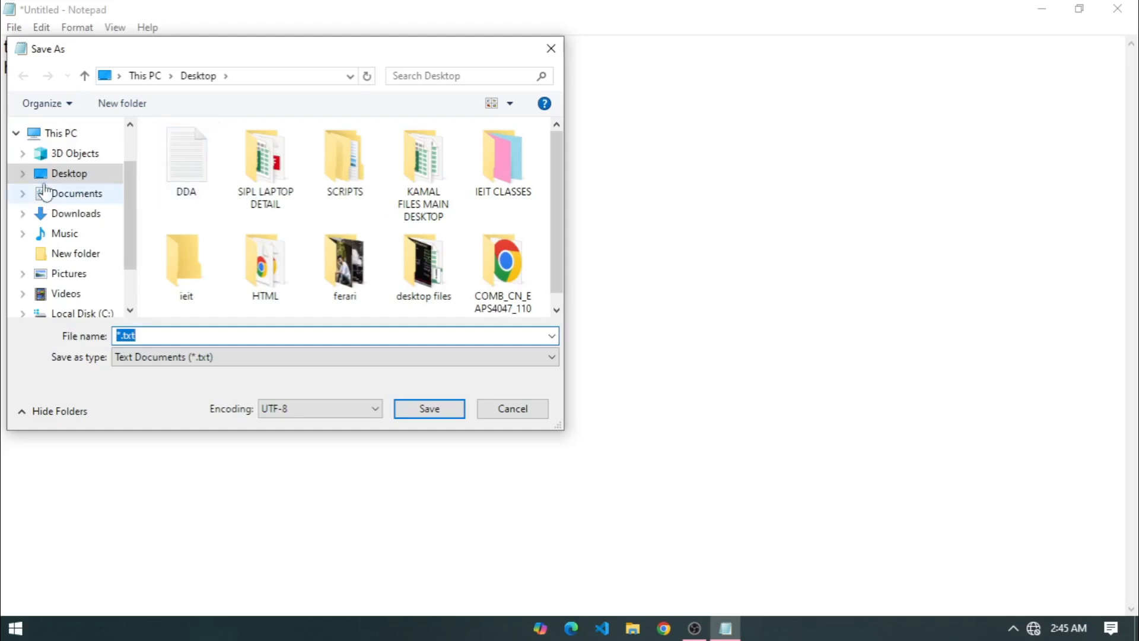
pyautogui.click(67, 175)
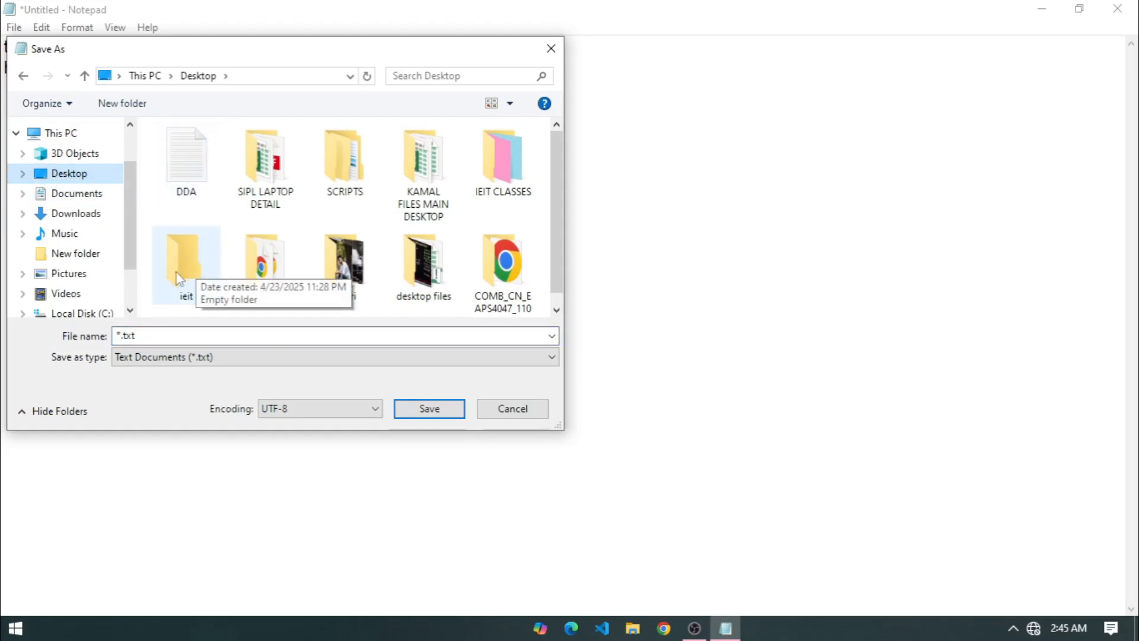
pyautogui.click(190, 249)
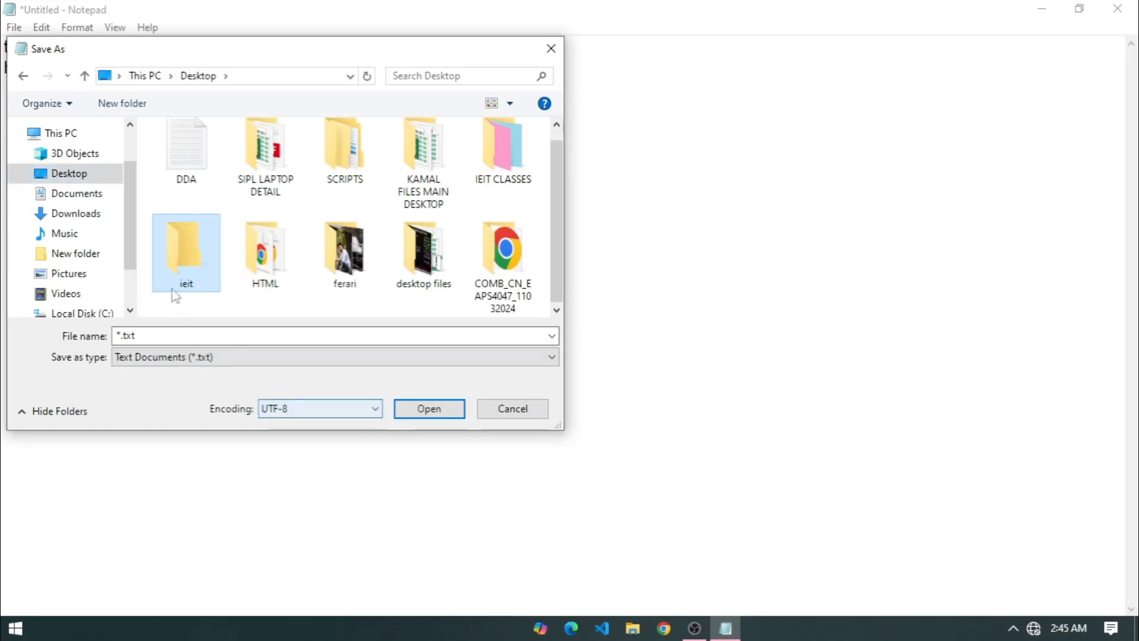
pyautogui.click(411, 410)
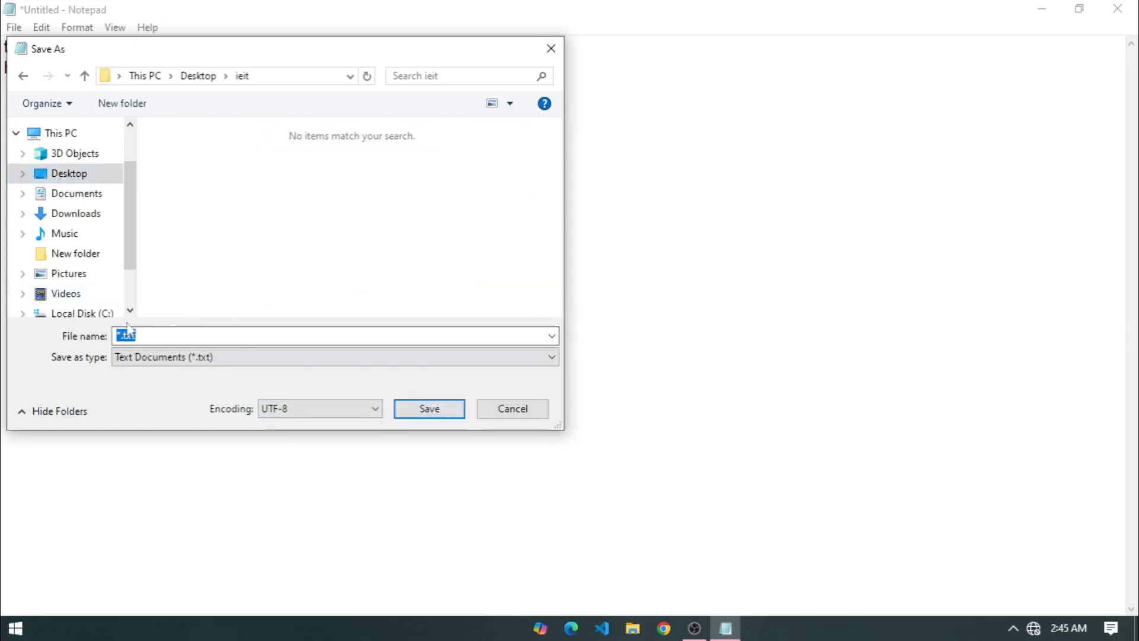
pyautogui.write('notes')
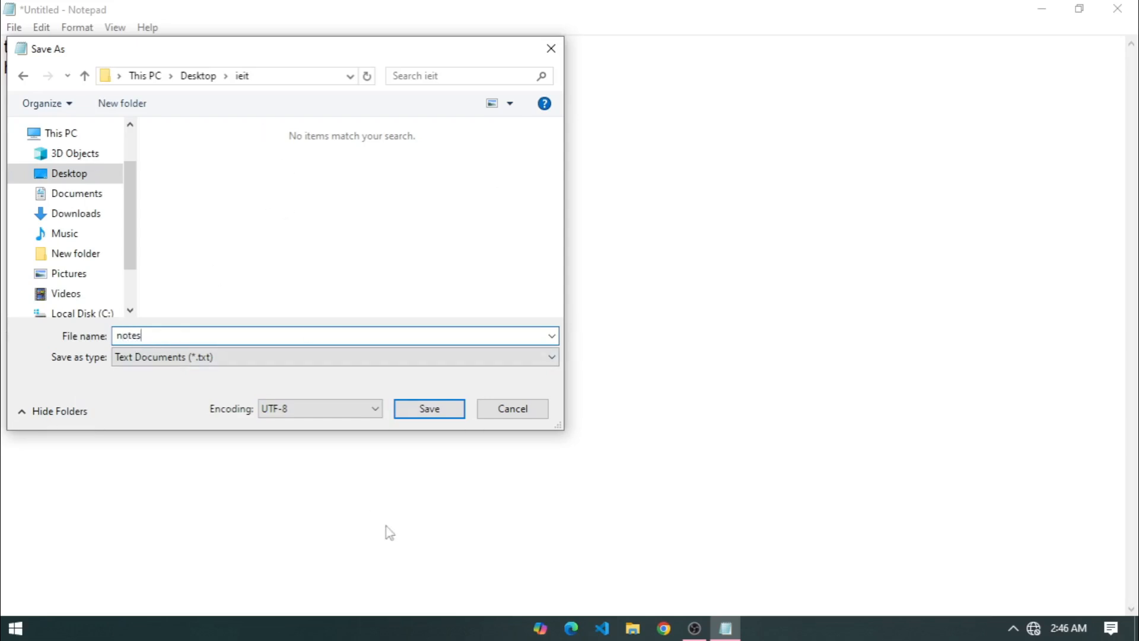
pyautogui.click(420, 411)
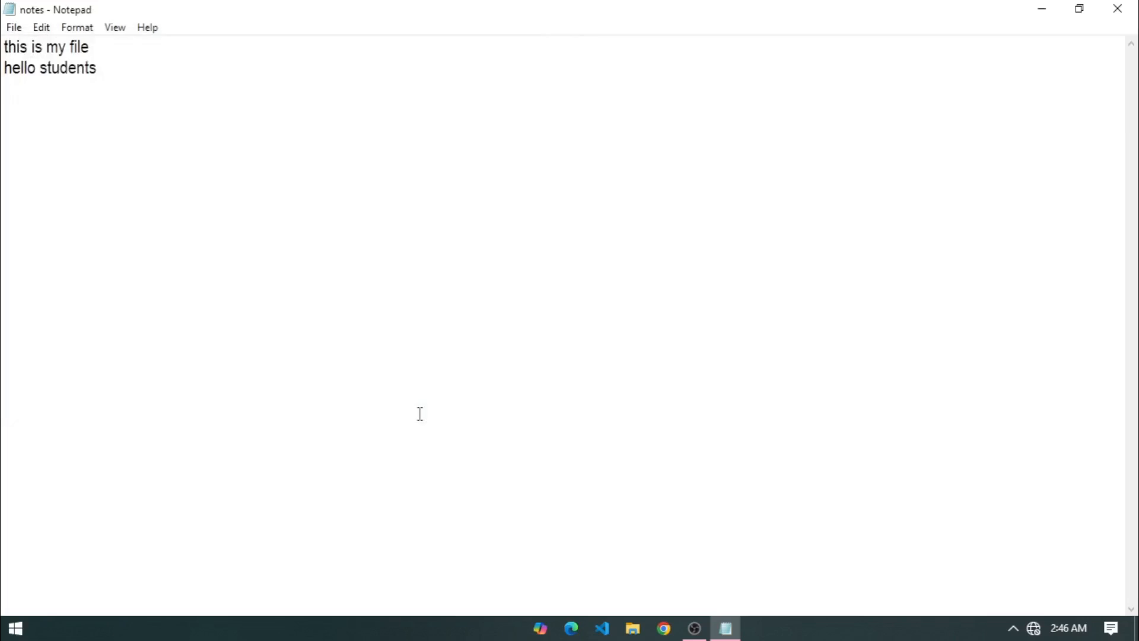
pyautogui.click(1116, 8)
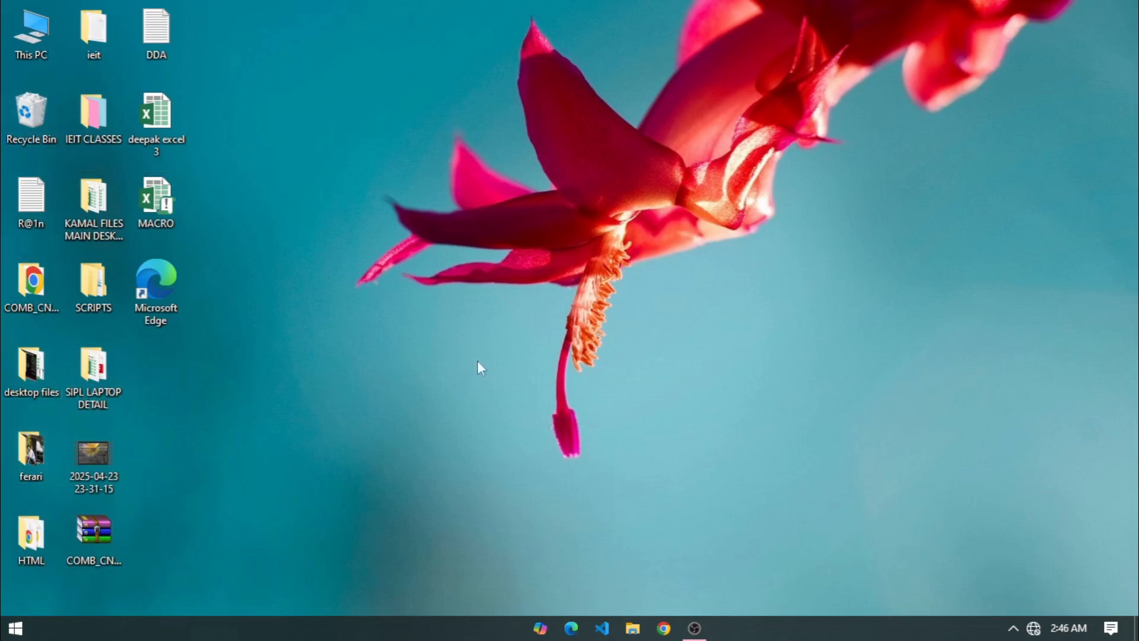
# Move the ieit folder to mid-desktop, open it, and open 'notes' in Notepad.
pyautogui.moveTo(90, 33); pyautogui.dragTo(344, 365)
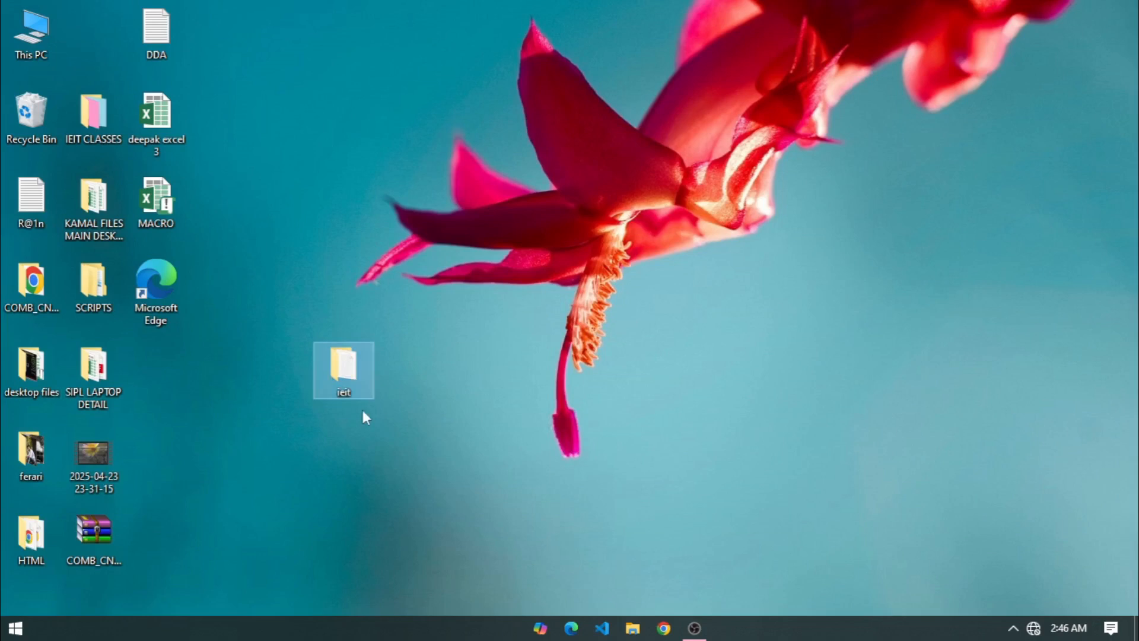
pyautogui.doubleClick(345, 363)
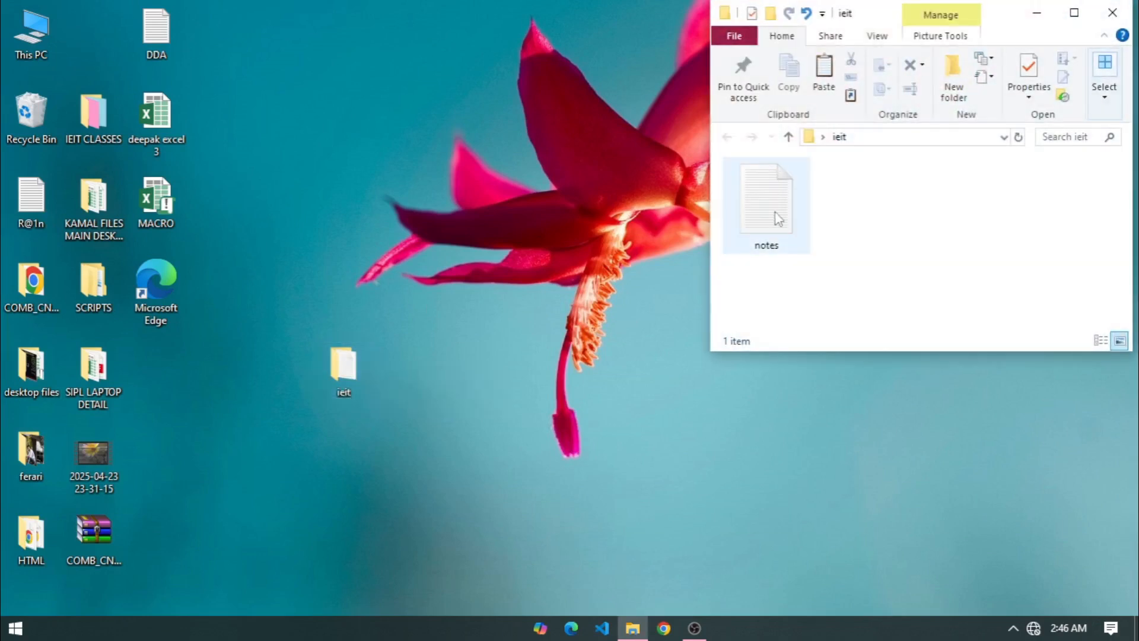
pyautogui.doubleClick(777, 219)
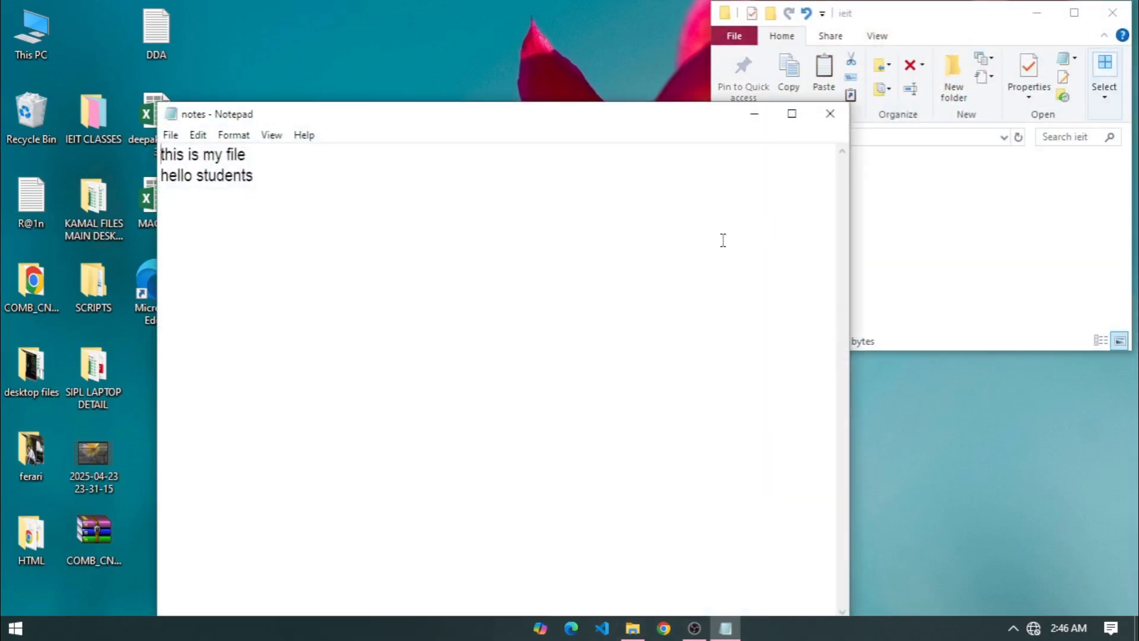
pyautogui.click(792, 114)
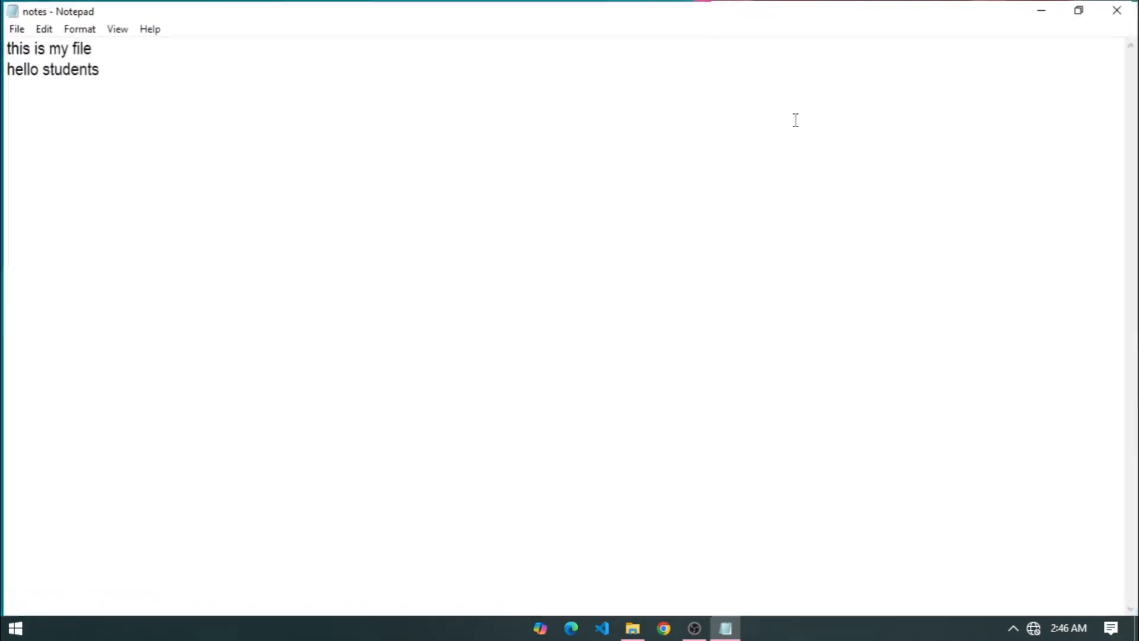
pyautogui.click(13, 27)
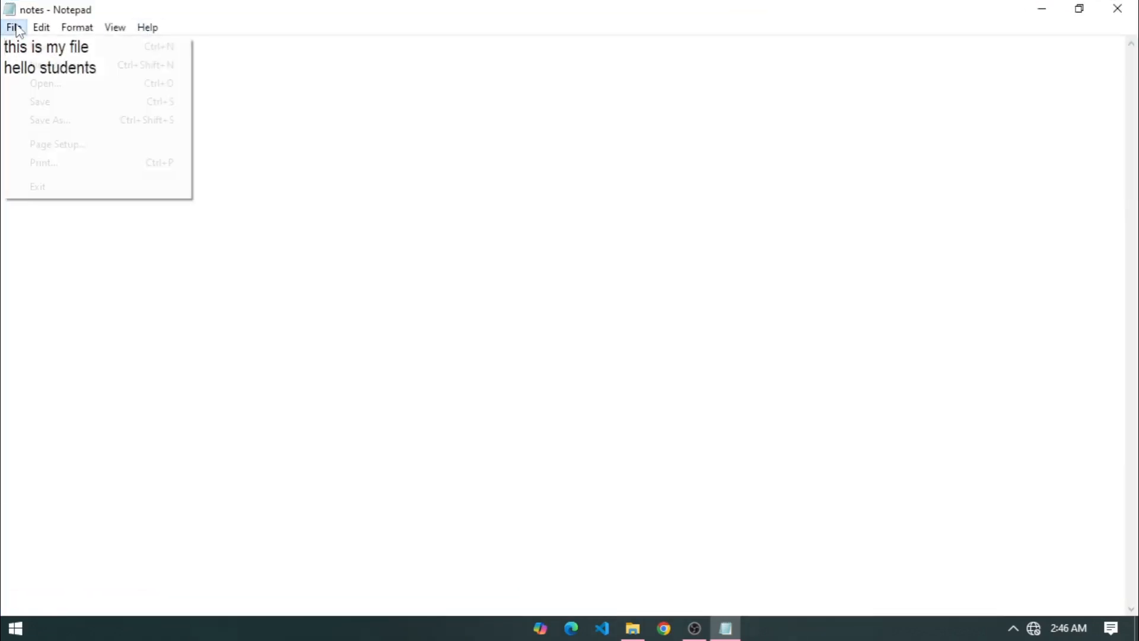
pyautogui.click(301, 165)
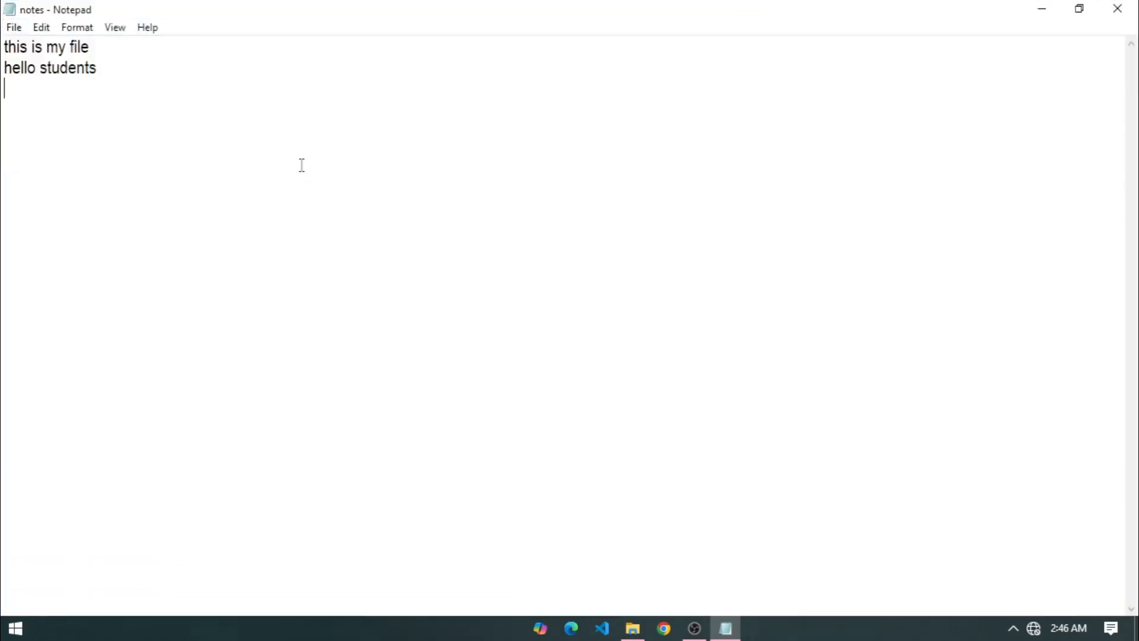
pyautogui.click(14, 28)
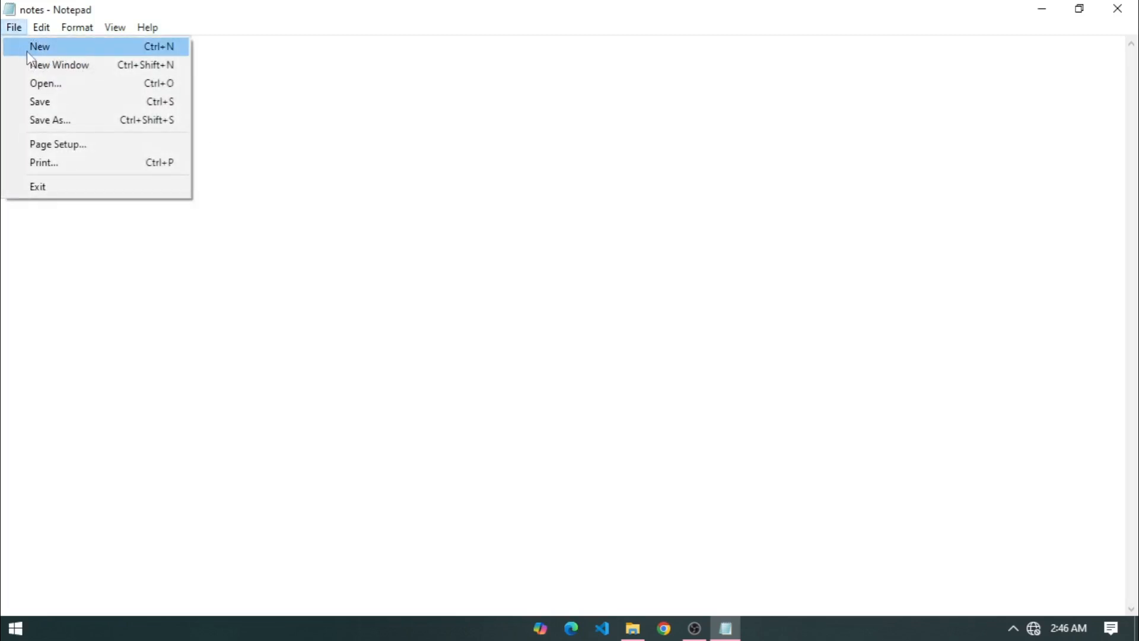
pyautogui.click(27, 51)
pyautogui.click(13, 28)
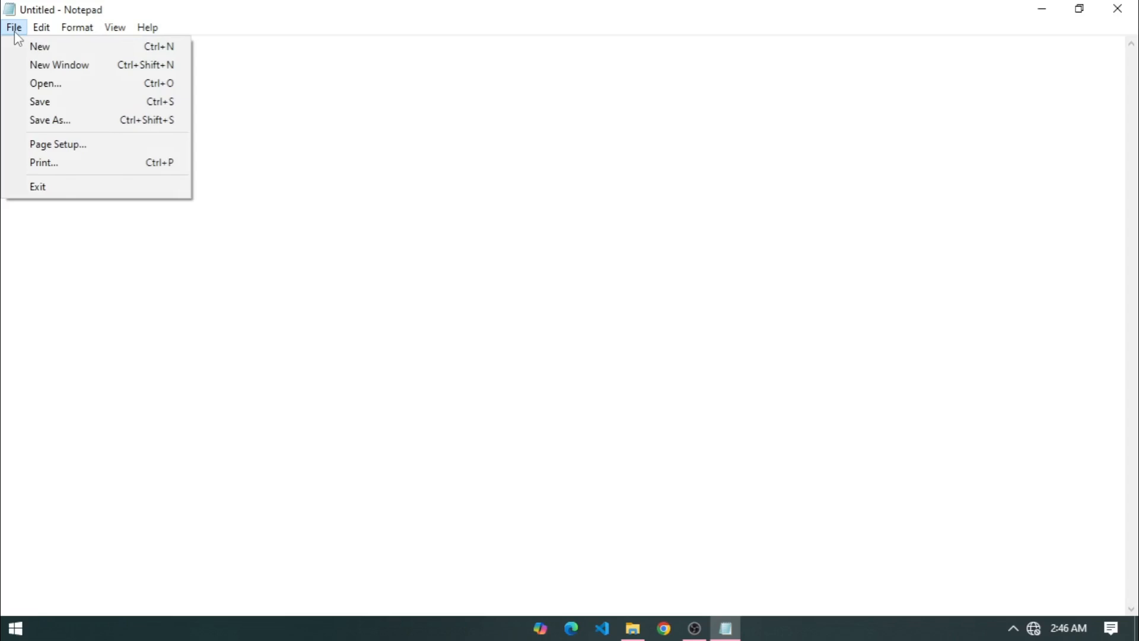
pyautogui.click(45, 91)
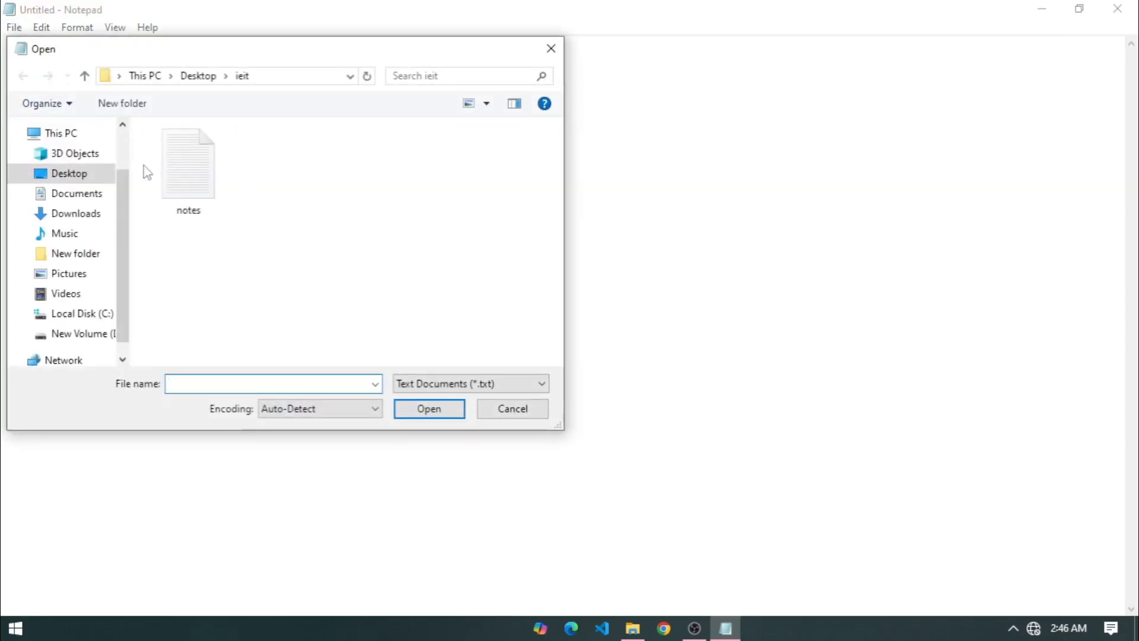
pyautogui.click(190, 165)
pyautogui.click(402, 409)
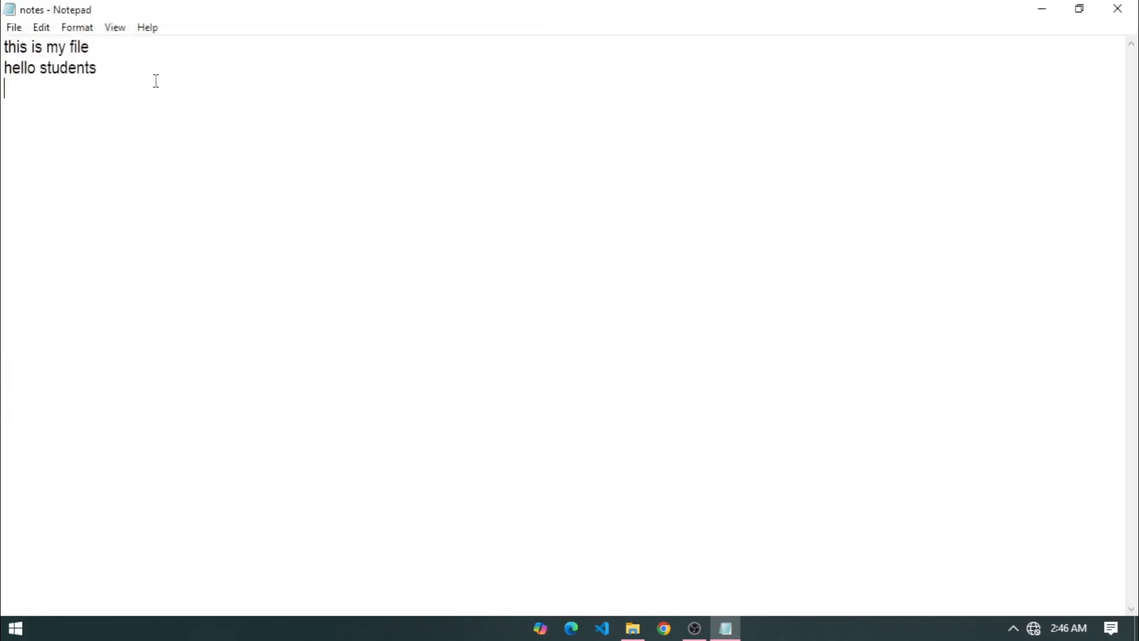
# Add a person's name a few lines below 'hello students' and save the file.
pyautogui.press('Return')
pyautogui.press('Return')
pyautogui.press('Return')
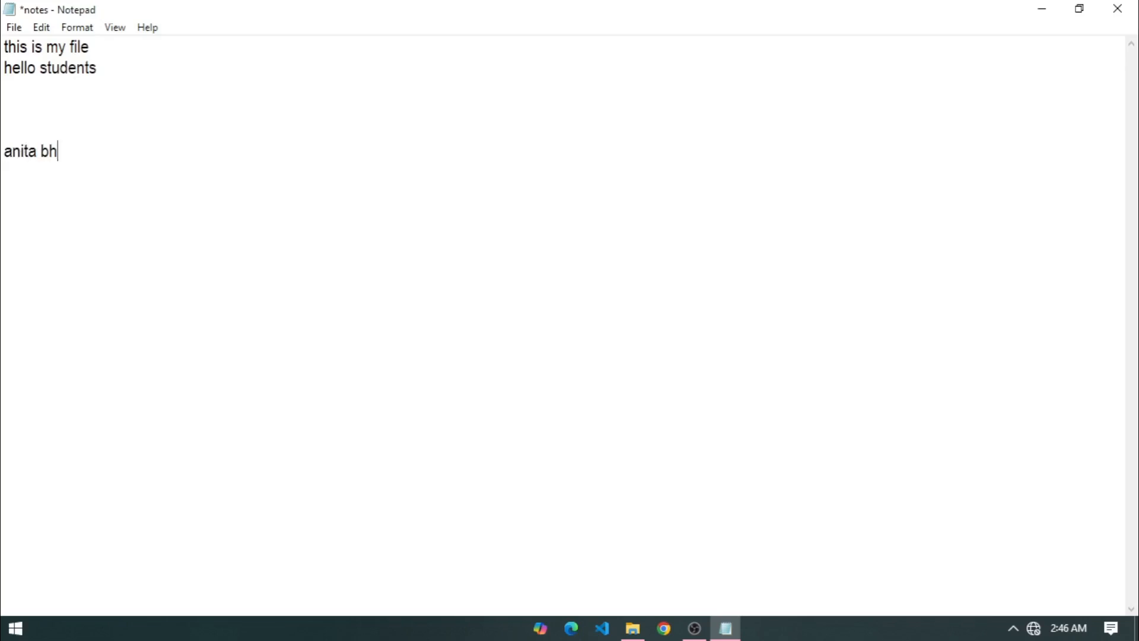
pyautogui.click(14, 27)
pyautogui.click(40, 105)
# Save notes again and start a new empty line after the last line.
pyautogui.click(204, 131)
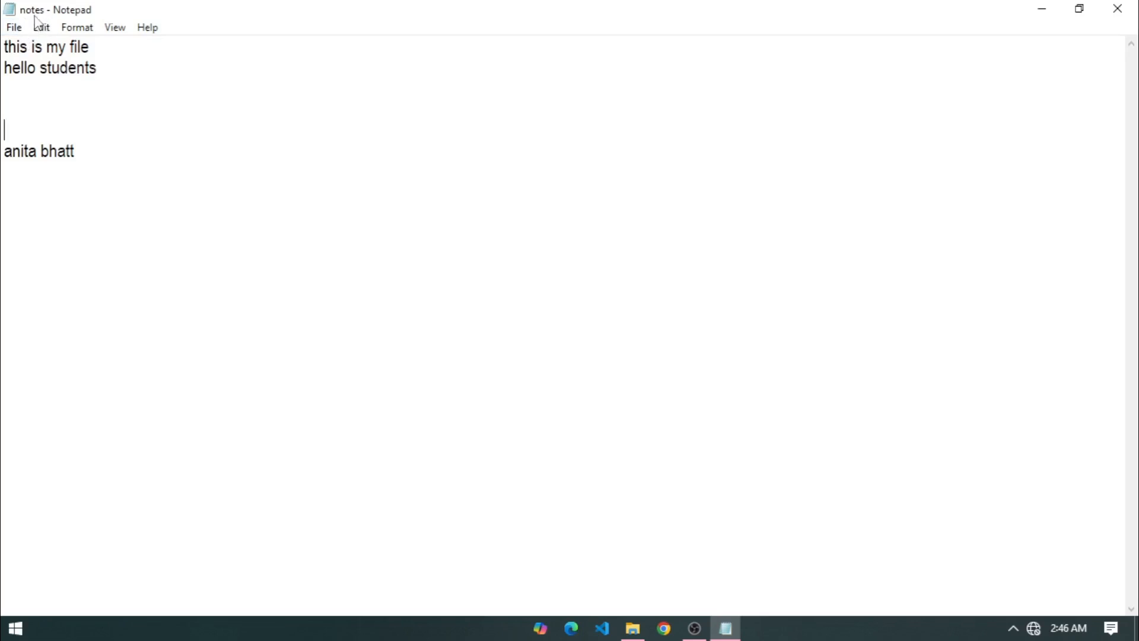
pyautogui.click(141, 99)
pyautogui.click(13, 27)
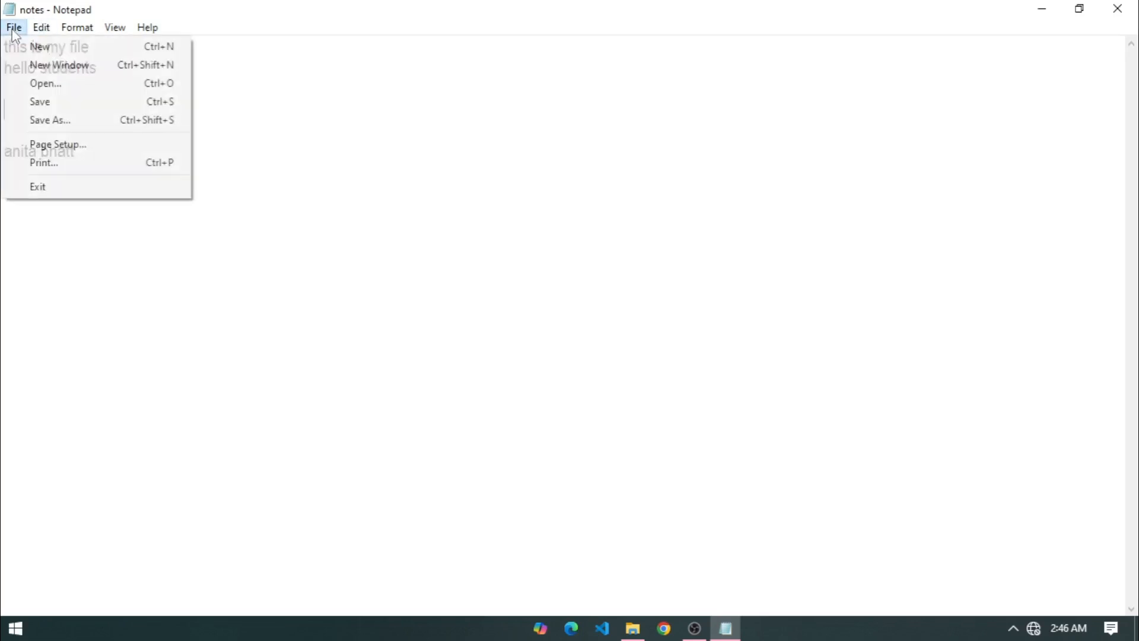
pyautogui.click(67, 104)
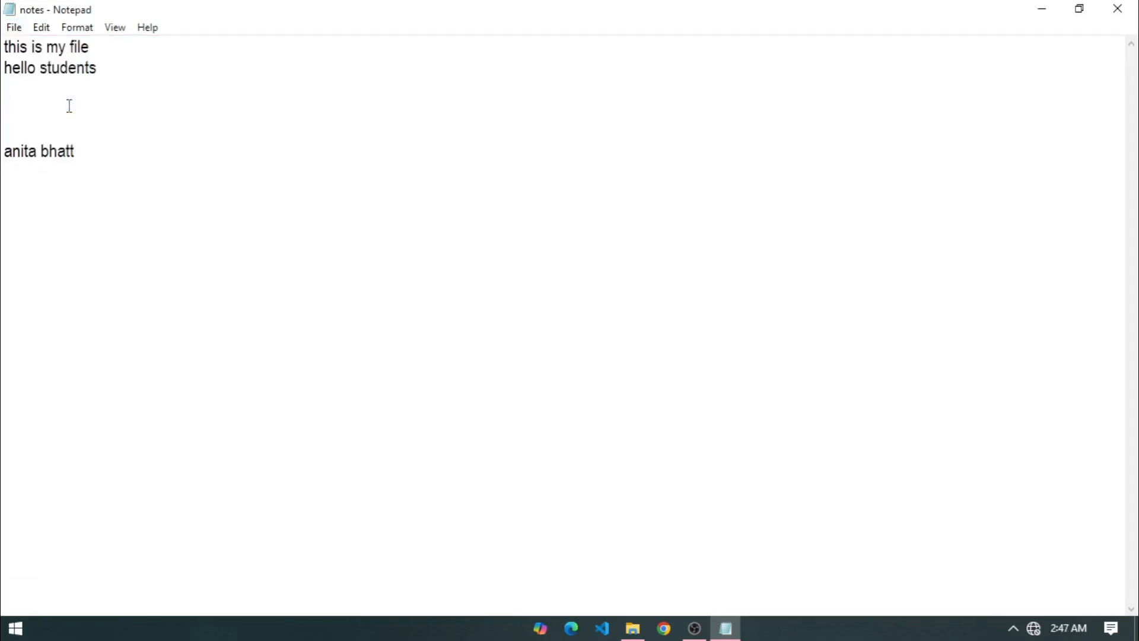
pyautogui.click(14, 29)
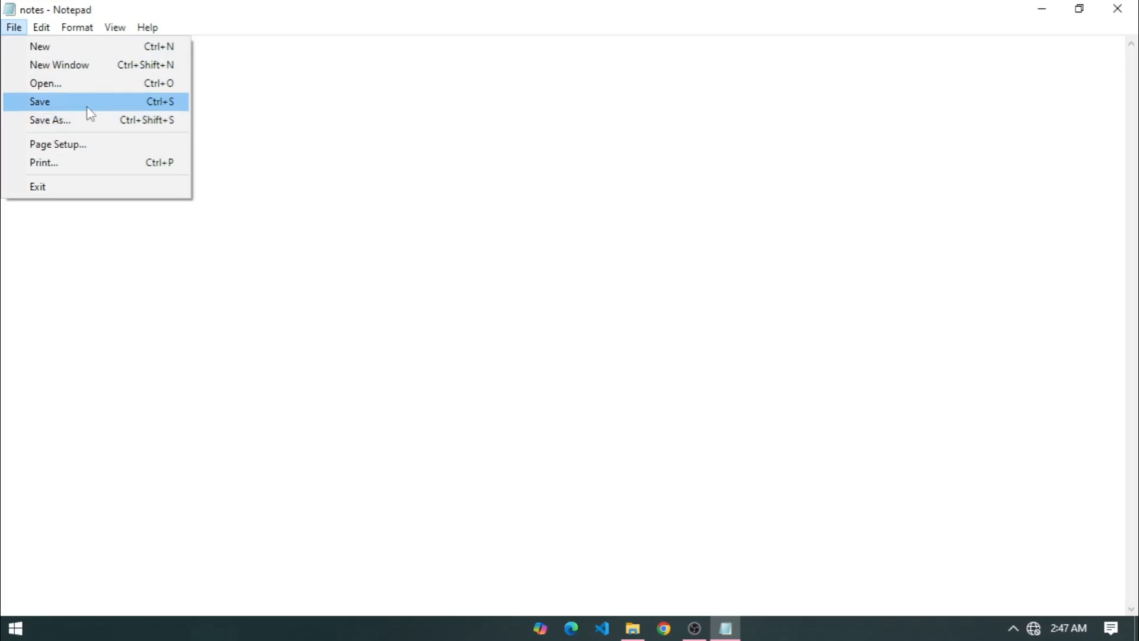
pyautogui.click(261, 134)
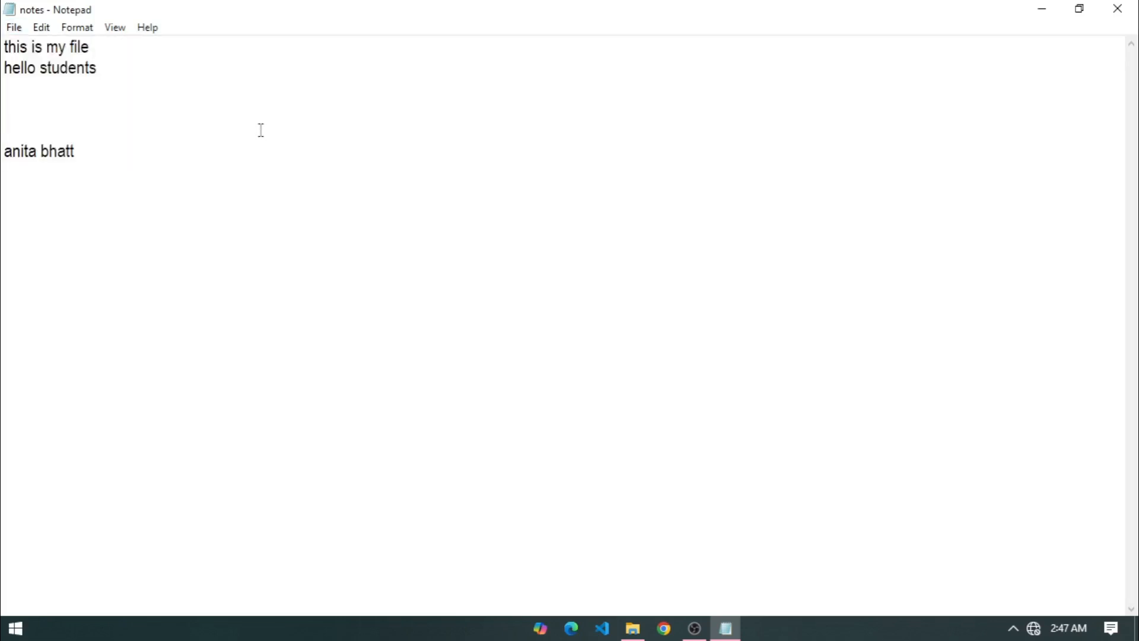
pyautogui.click(122, 164)
pyautogui.press('Return')
# Save a copy of the note as 'notes 2' and close Notepad.
pyautogui.click(15, 27)
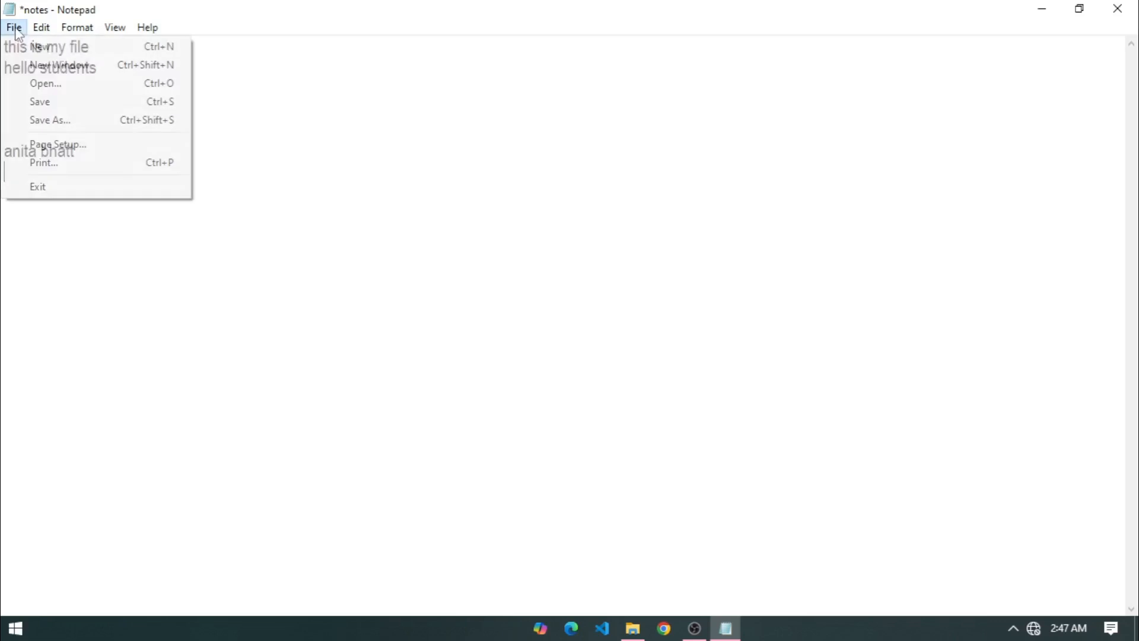
pyautogui.click(51, 122)
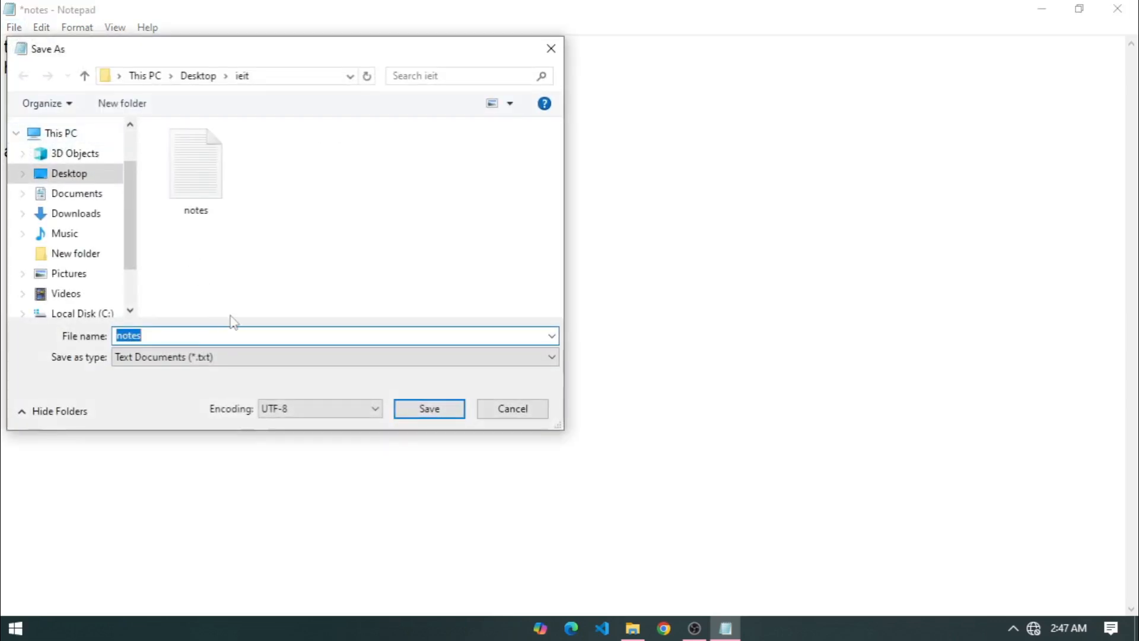
pyautogui.write('note 2')
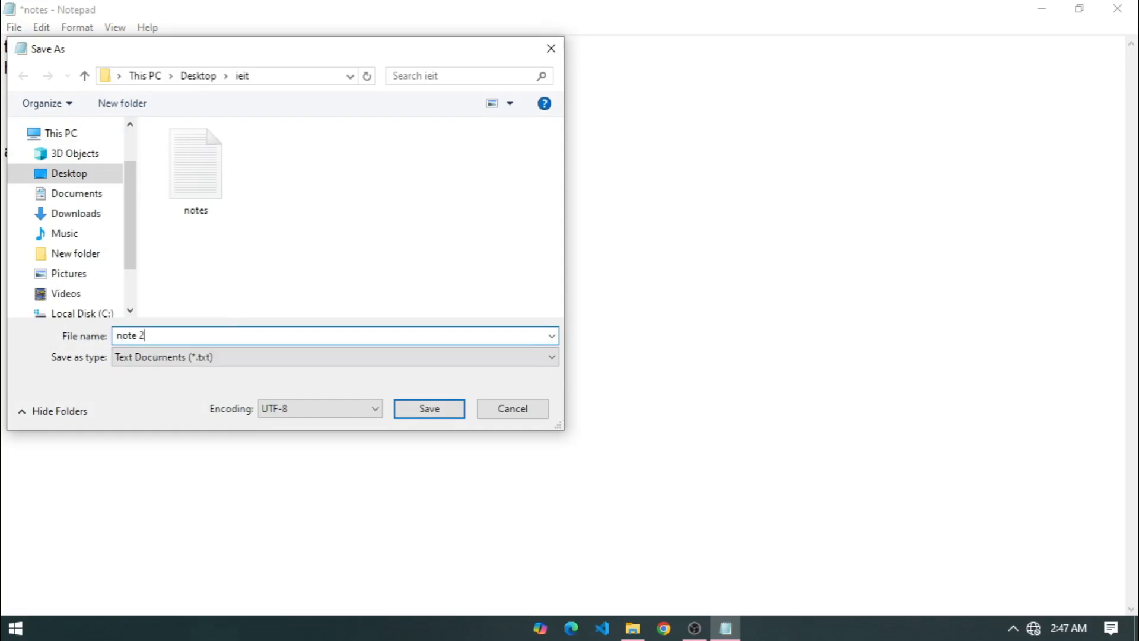
pyautogui.write('sm')
pyautogui.press('BackSpace')
pyautogui.press('Return')
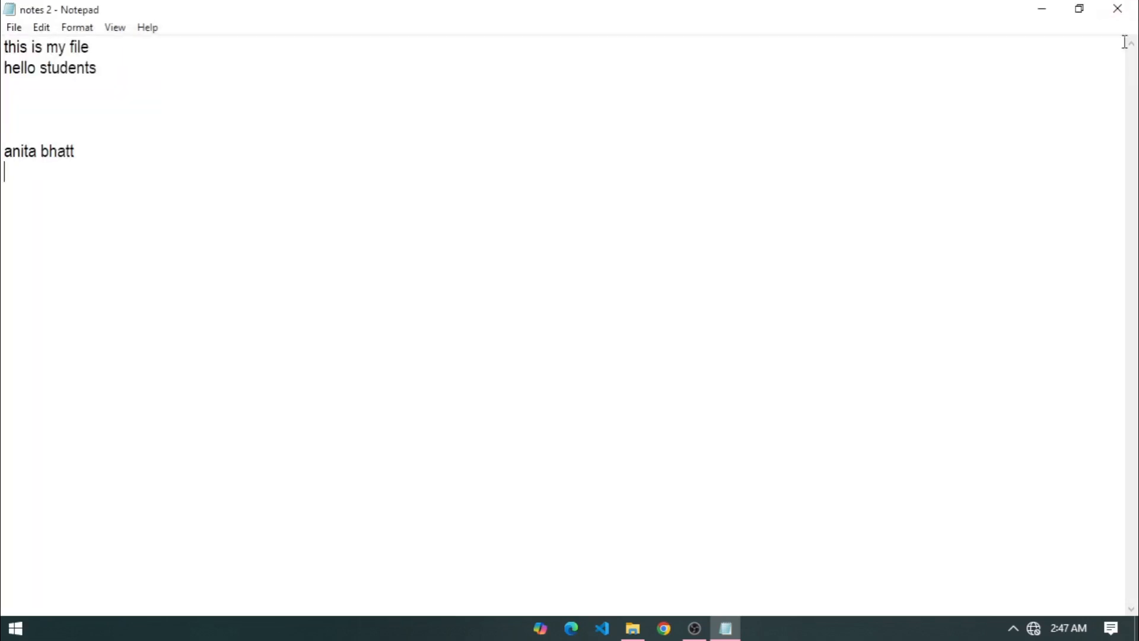
pyautogui.click(1117, 9)
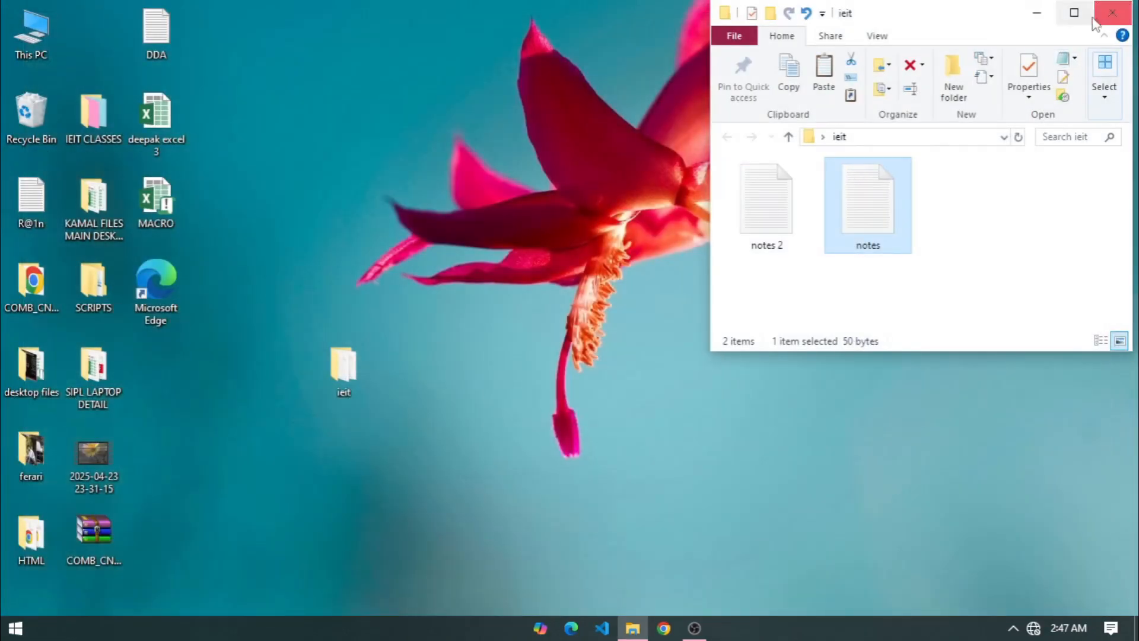
# Maximize the ieit folder, briefly open 'notes', then open 'notes 2' full-screen.
pyautogui.click(1074, 13)
pyautogui.doubleClick(147, 214)
pyautogui.click(829, 113)
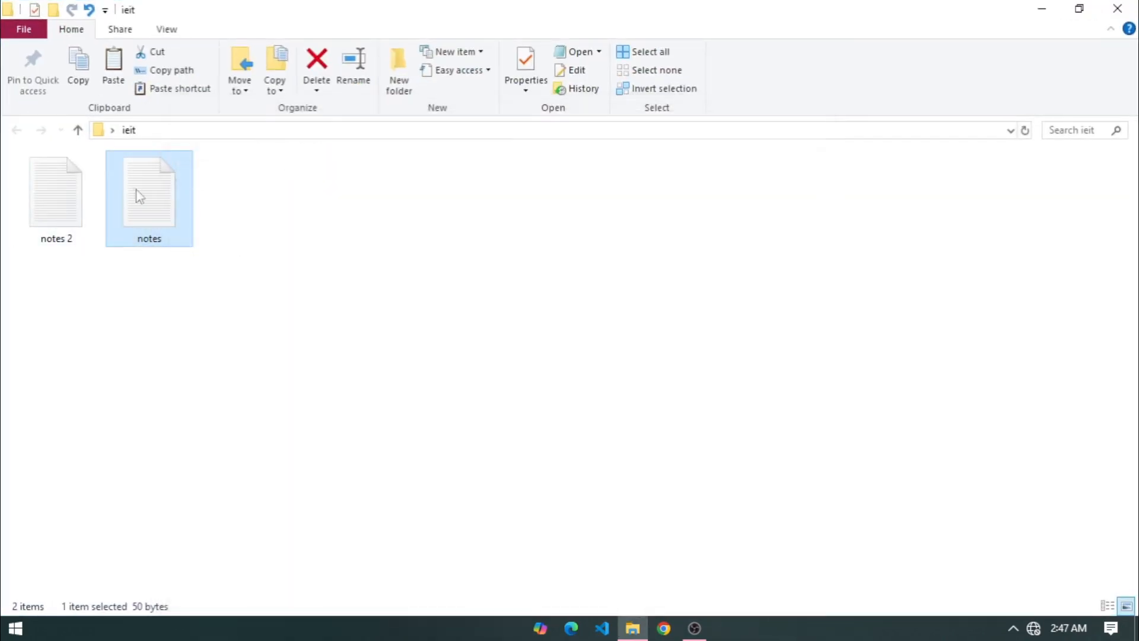
pyautogui.doubleClick(60, 203)
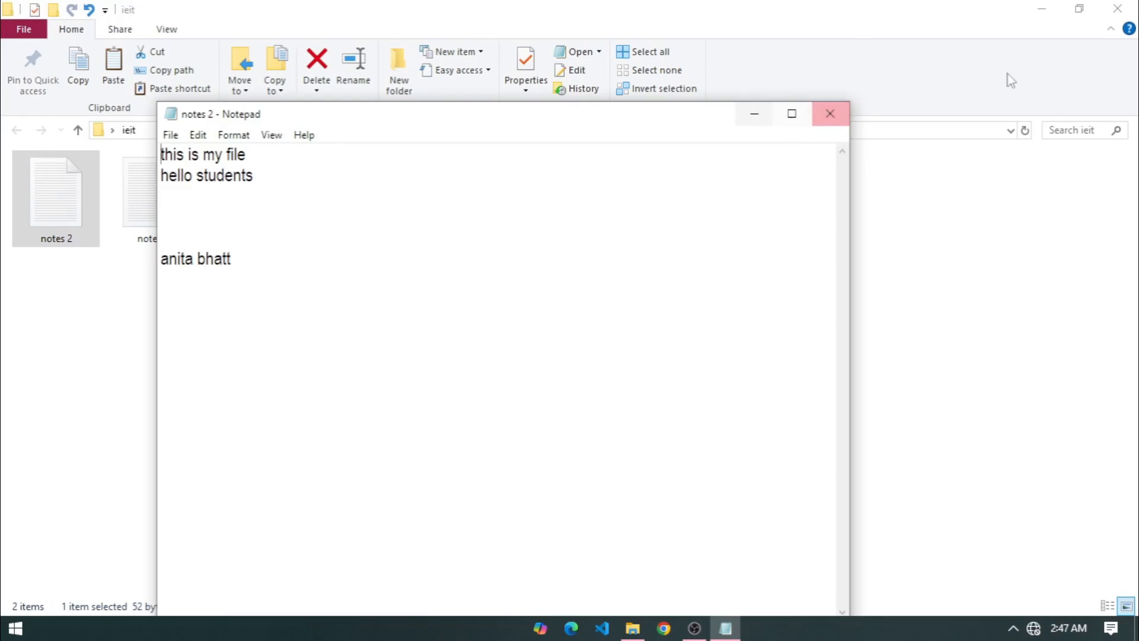
pyautogui.click(790, 114)
pyautogui.click(19, 30)
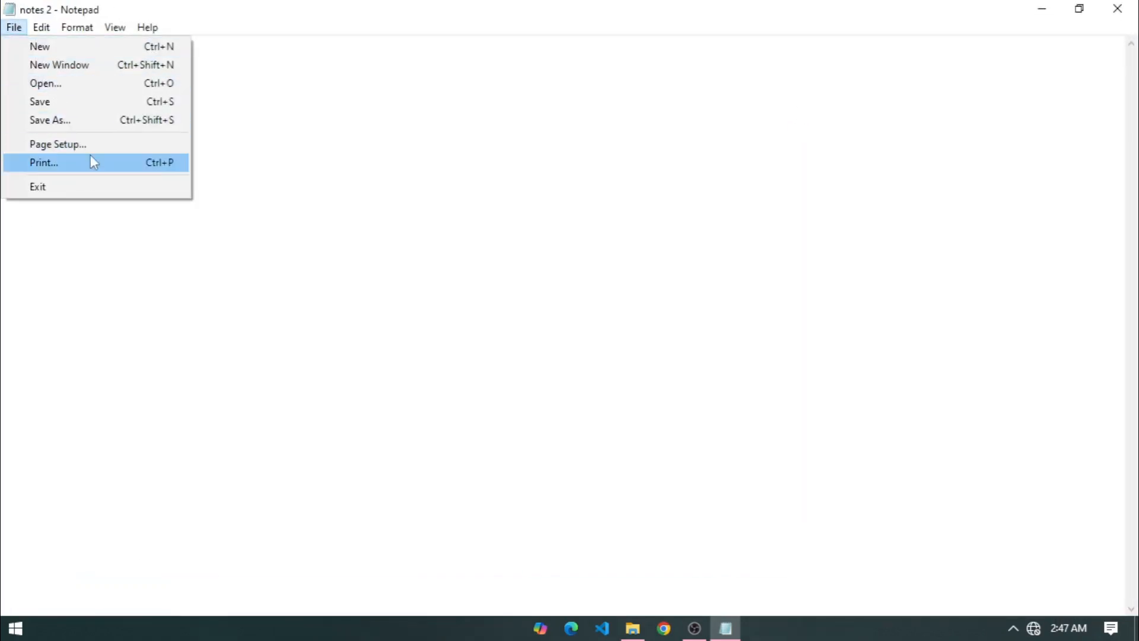
# In Page Setup, keep Portrait orientation and change left and right margins from 0.75 to 1 inch.
pyautogui.click(114, 147)
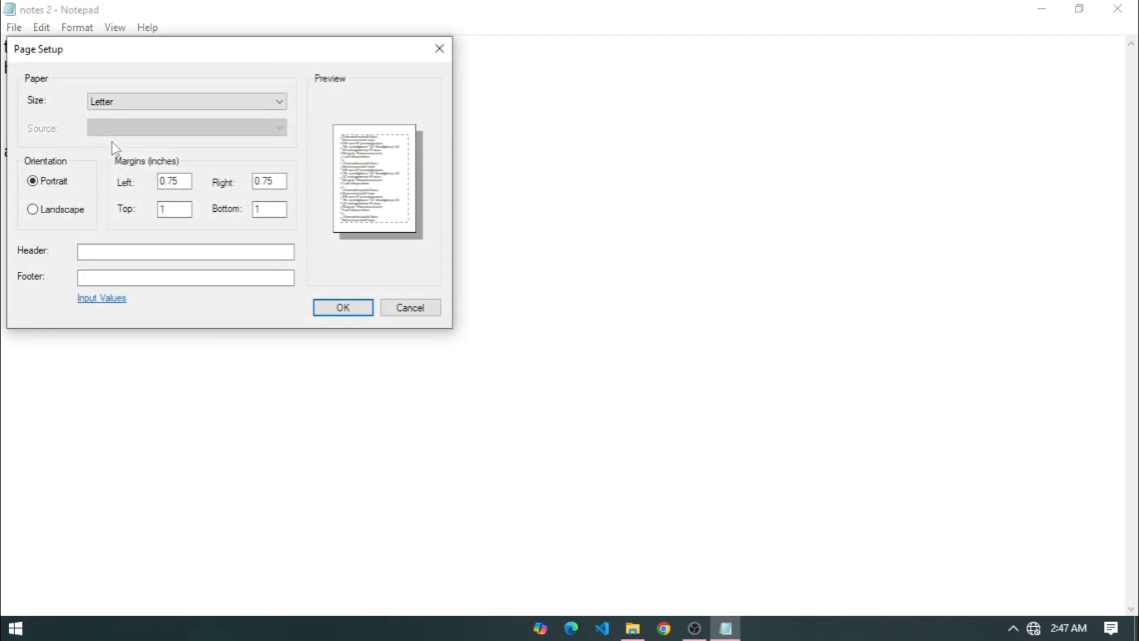
pyautogui.moveTo(258, 54); pyautogui.dragTo(633, 118)
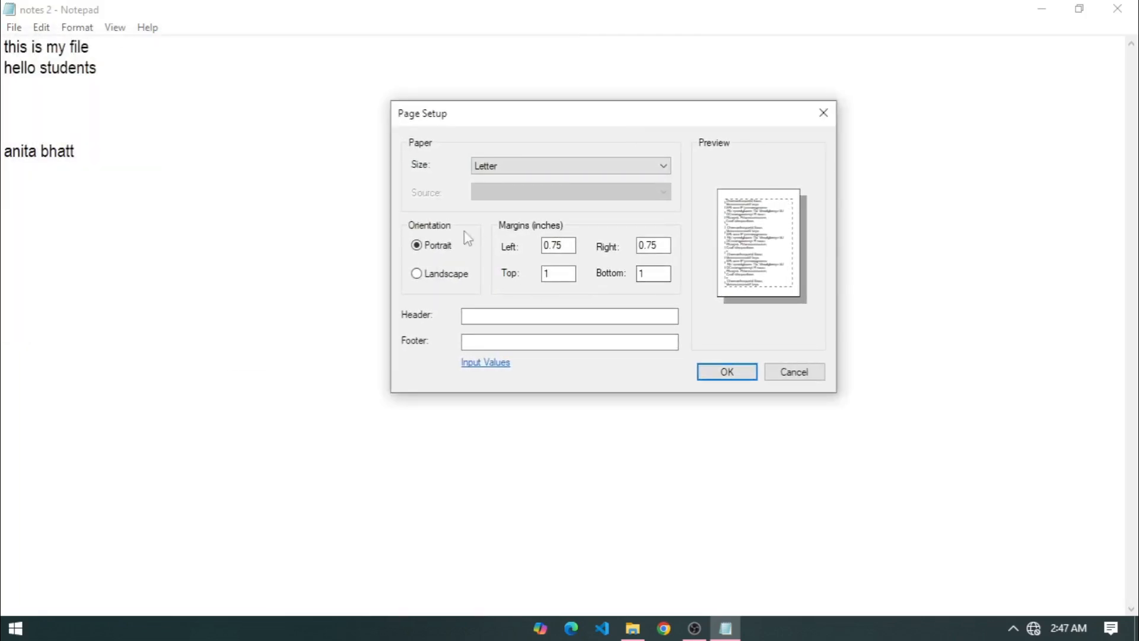
pyautogui.click(445, 277)
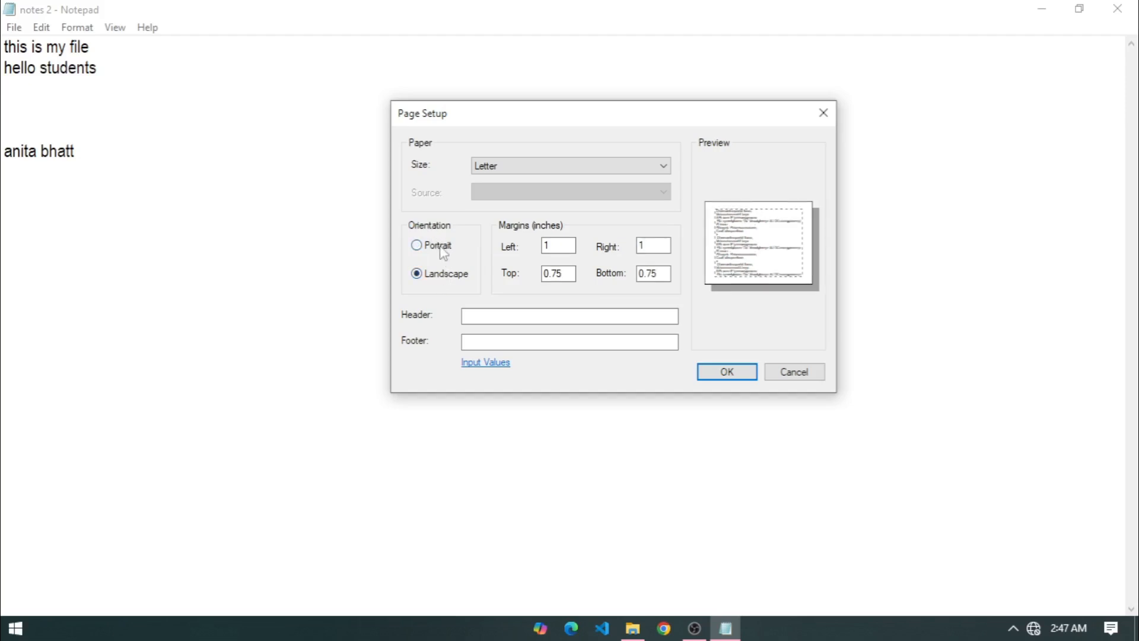
pyautogui.click(442, 252)
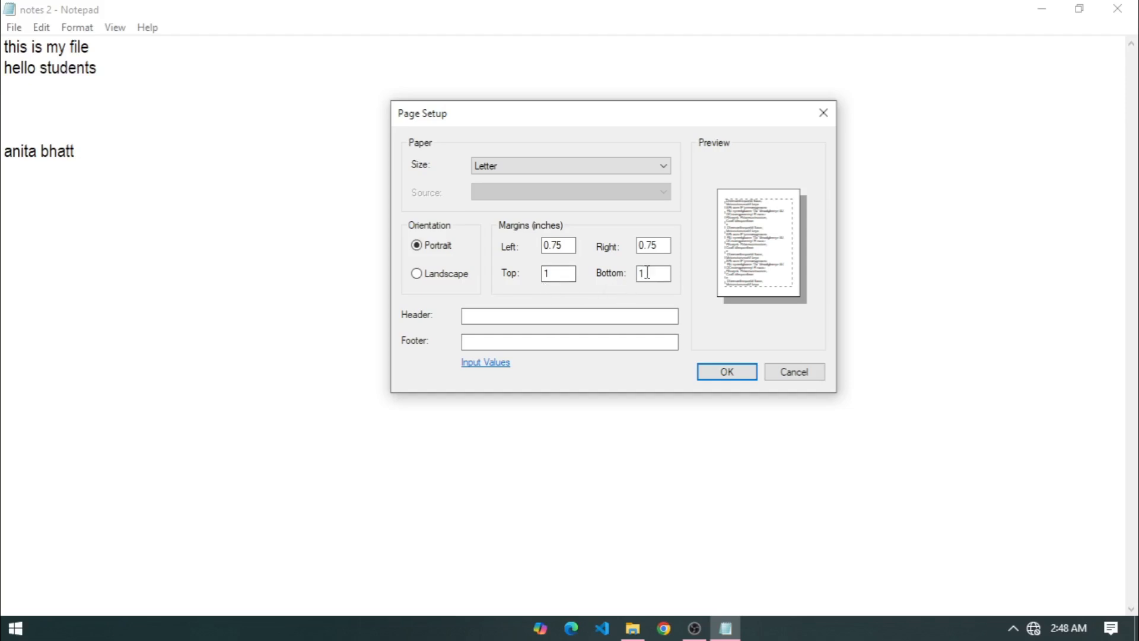
pyautogui.click(571, 247)
pyautogui.moveTo(572, 246); pyautogui.dragTo(436, 255)
pyautogui.write('1')
pyautogui.press('Tab')
pyautogui.write('1')
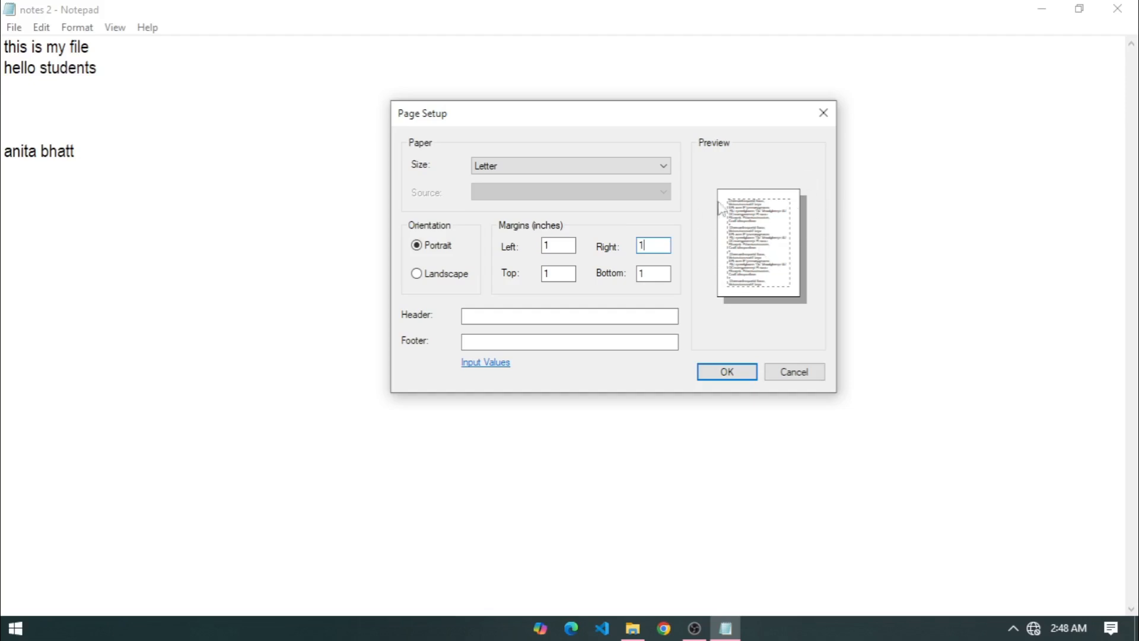
pyautogui.click(728, 373)
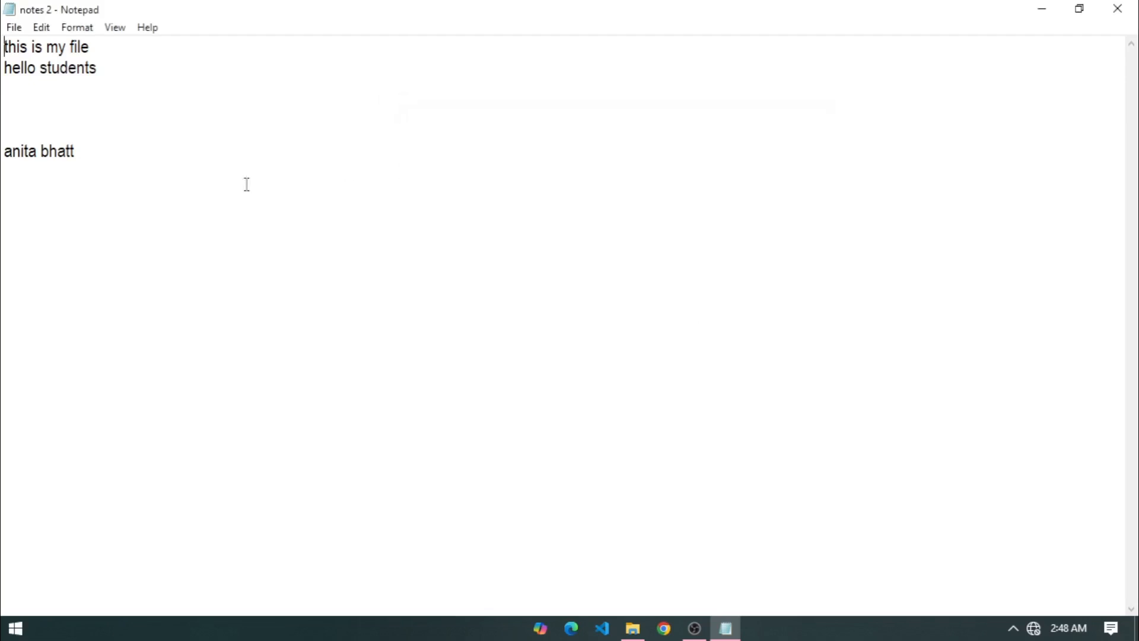
pyautogui.click(14, 27)
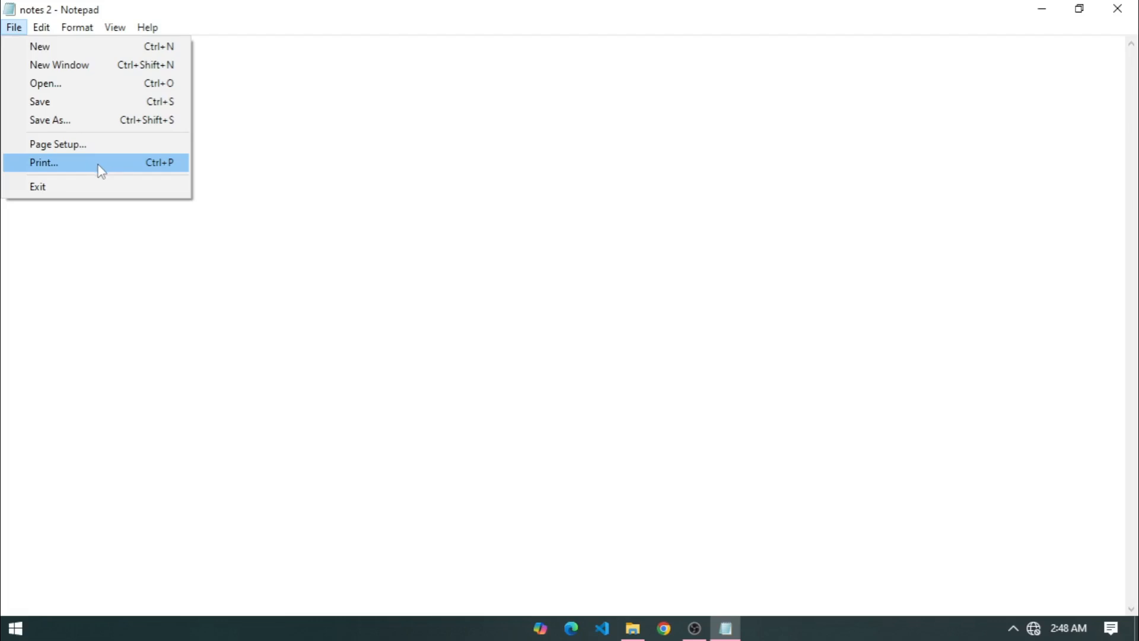
pyautogui.click(76, 188)
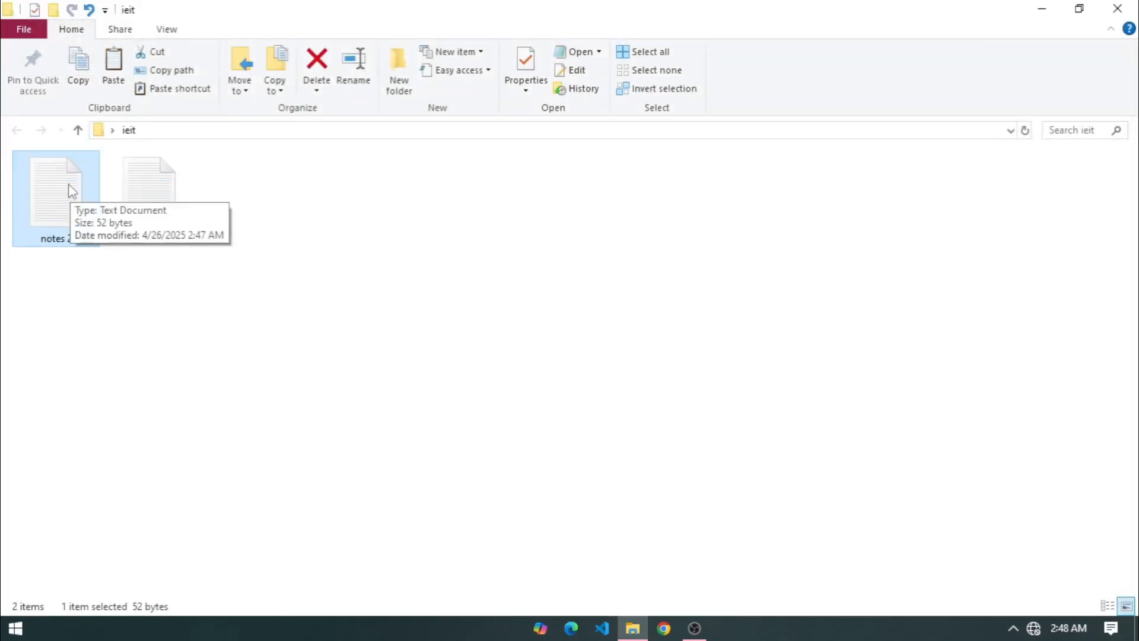
pyautogui.doubleClick(72, 191)
pyautogui.click(792, 114)
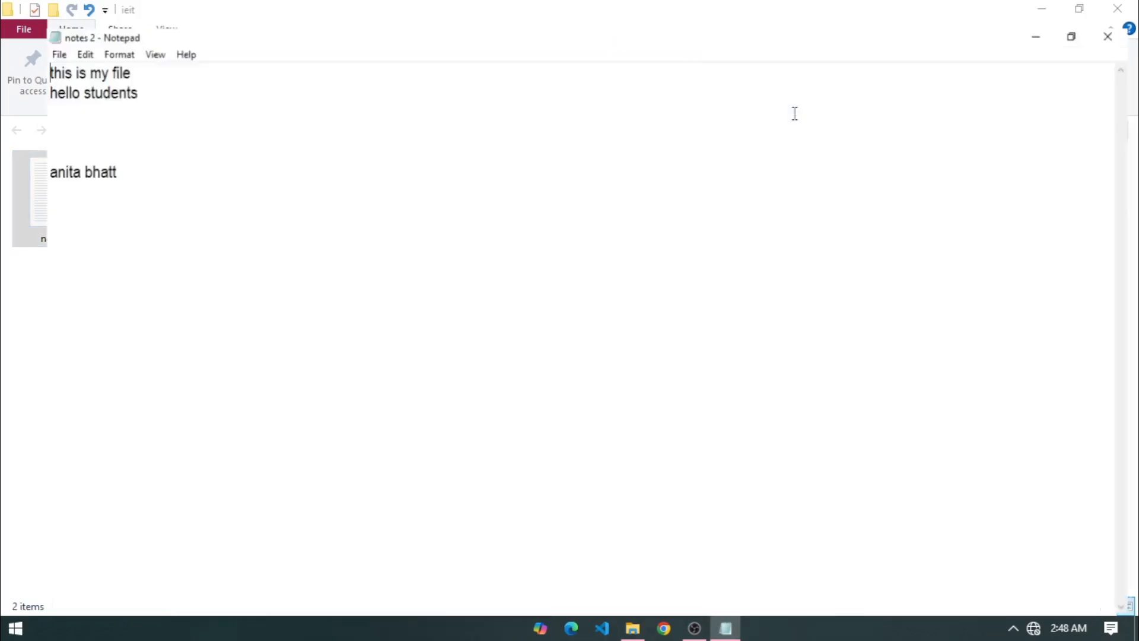
pyautogui.click(14, 28)
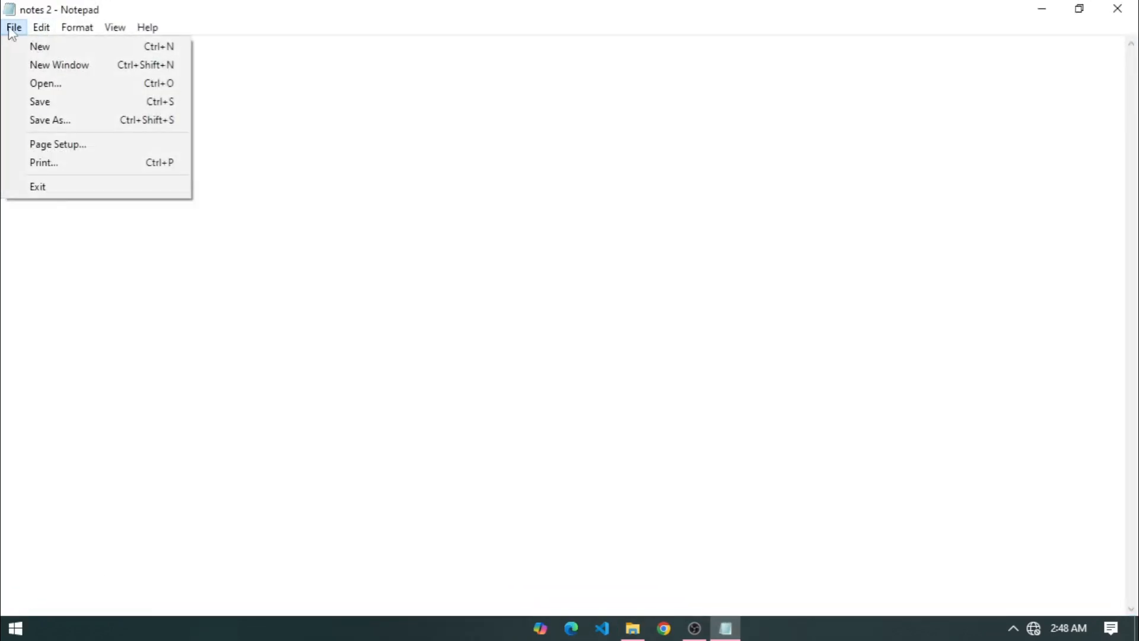
pyautogui.click(123, 270)
pyautogui.click(43, 28)
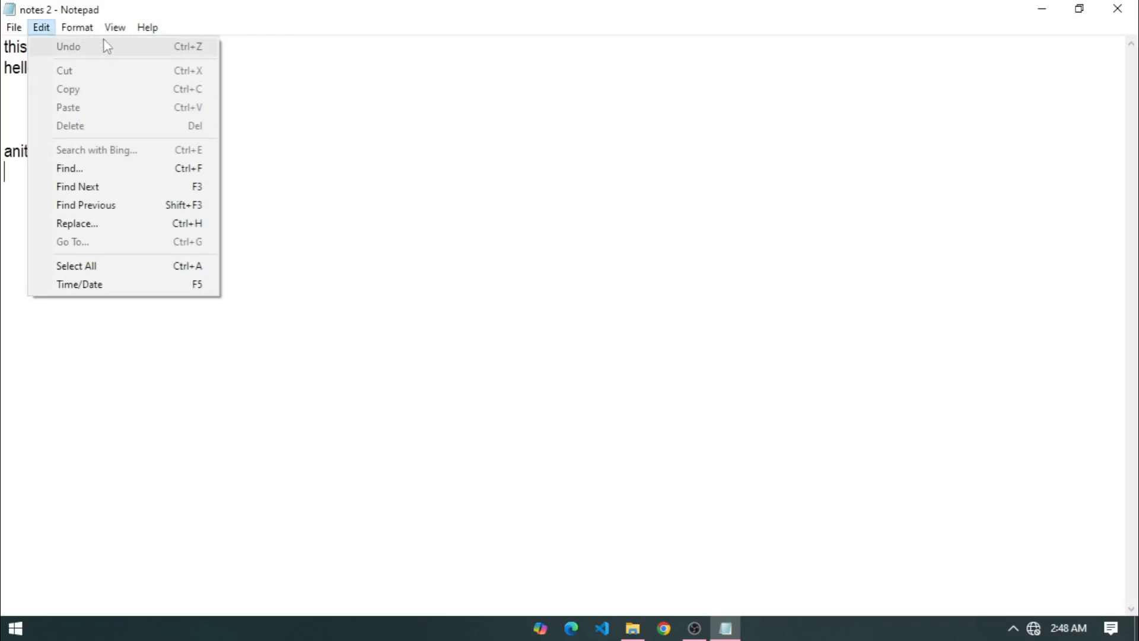
pyautogui.click(357, 127)
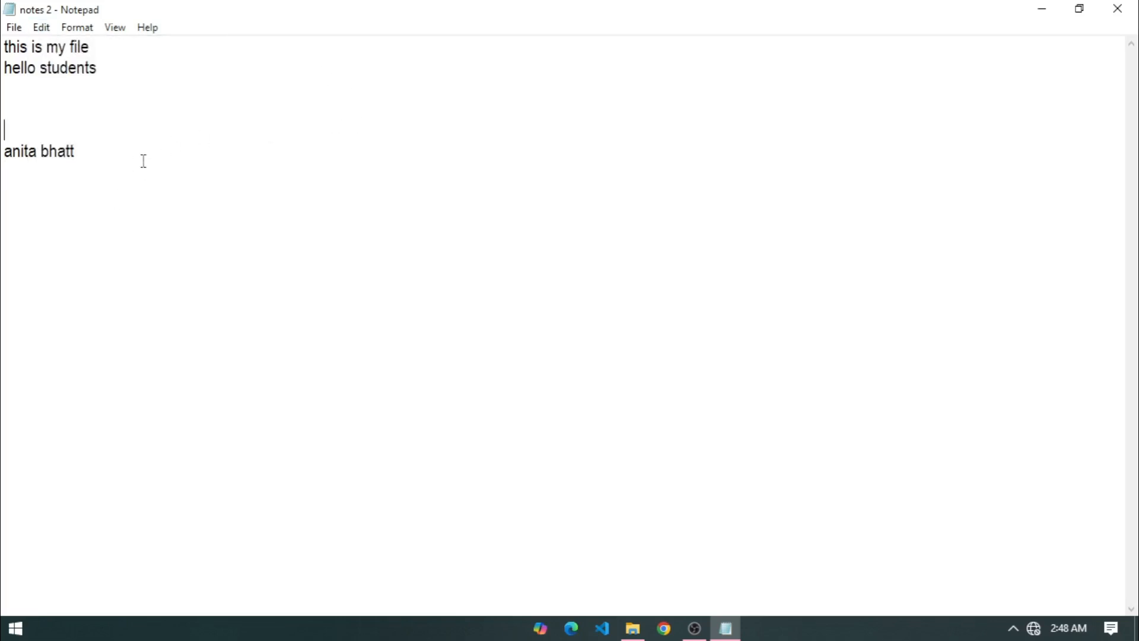
# Add lines 'new text' and 'line number', then undo and restore them with Ctrl+Z.
pyautogui.press('Return')
pyautogui.write('new text ')
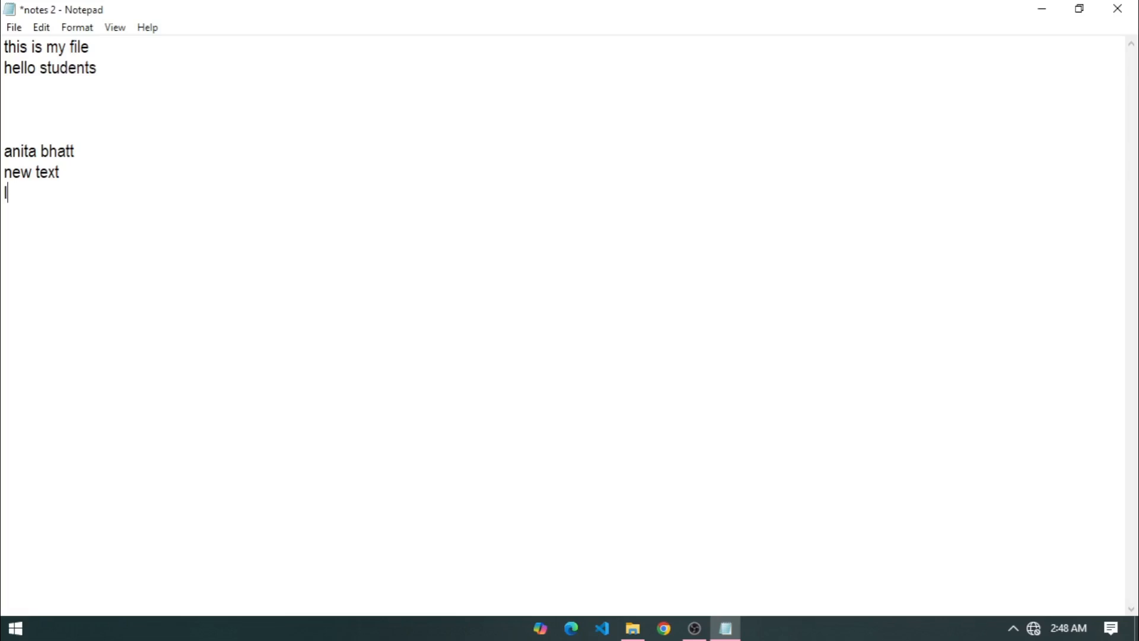
pyautogui.write('line number')
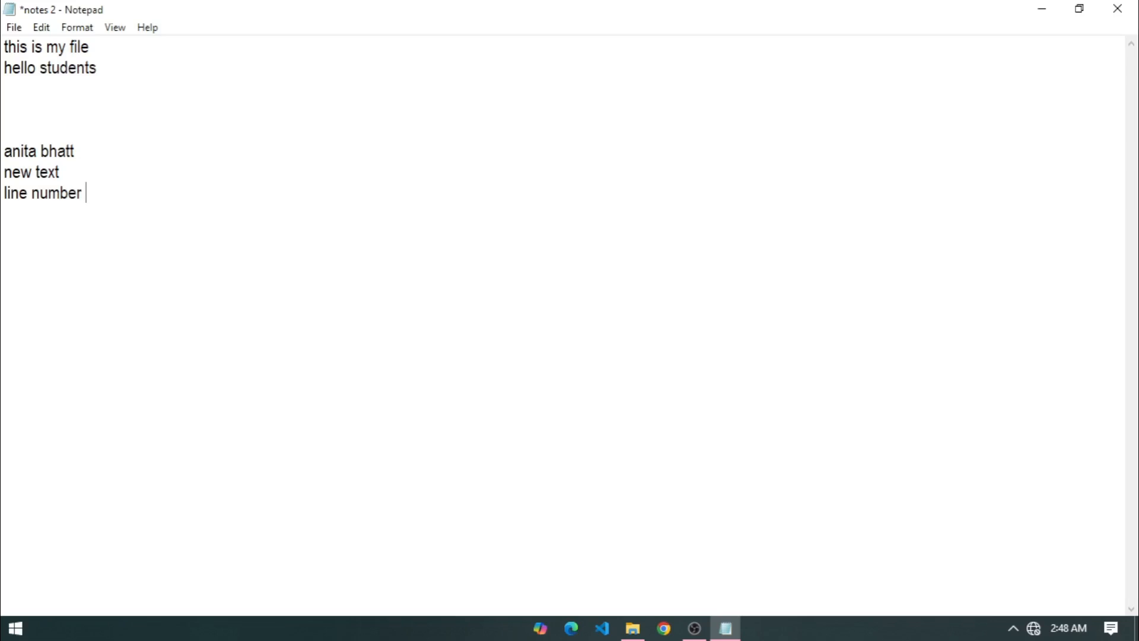
pyautogui.click(41, 27)
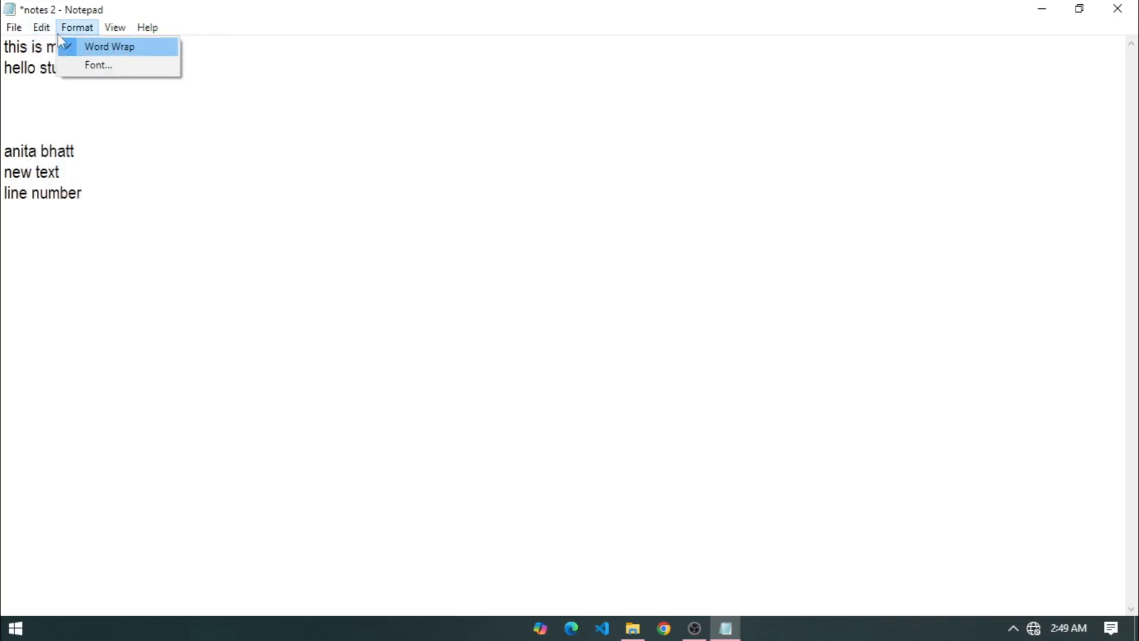
pyautogui.click(62, 45)
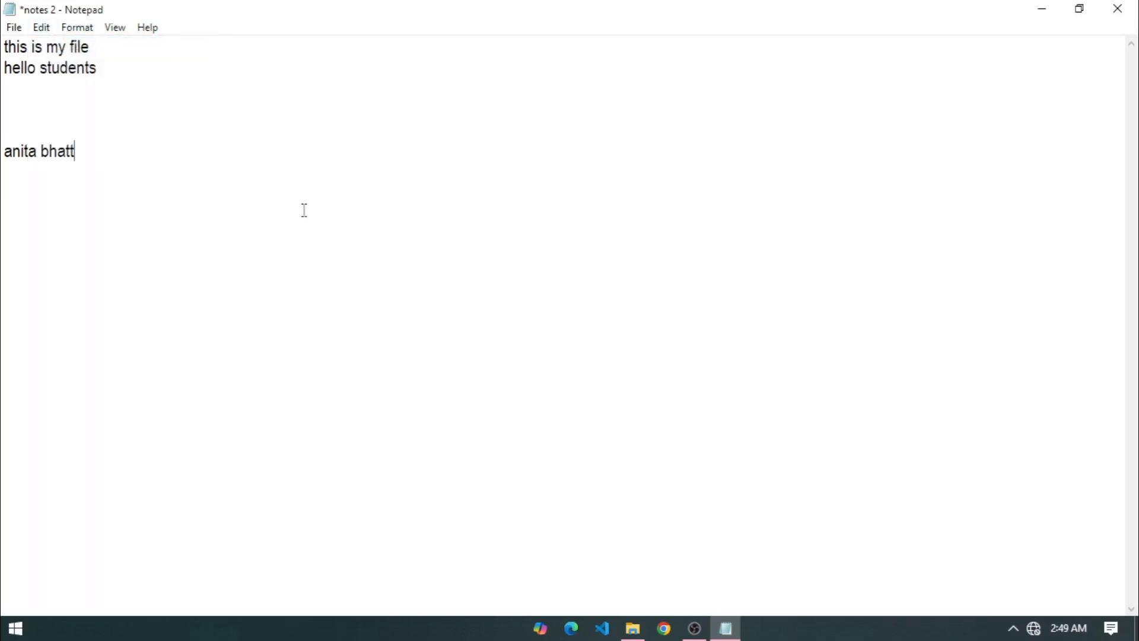
pyautogui.hotkey('ctrl', 'z')
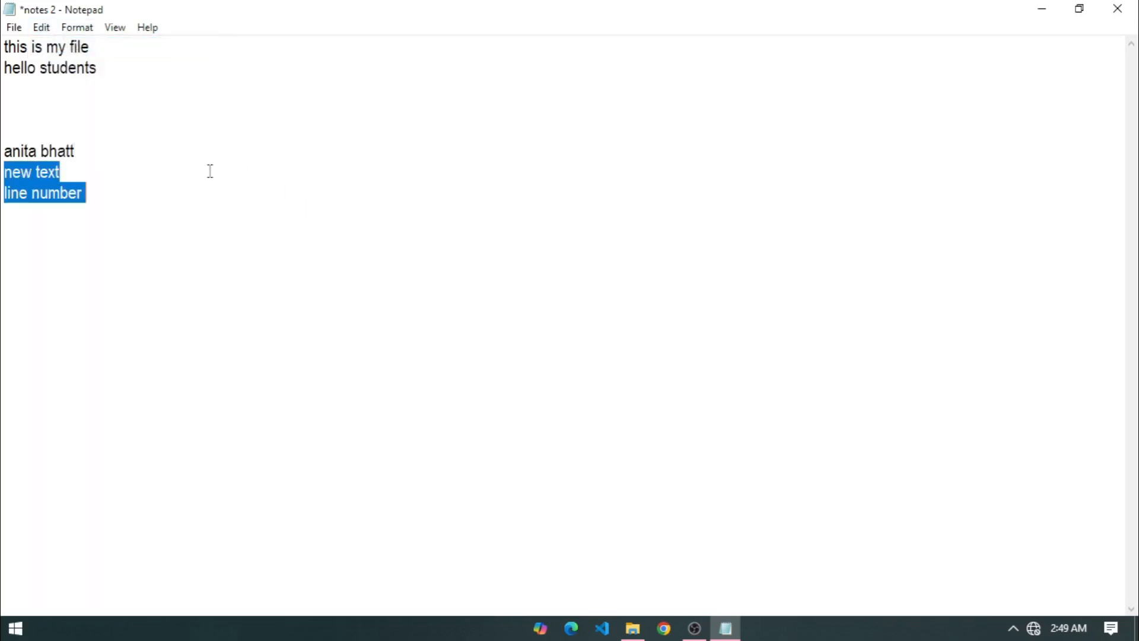
pyautogui.hotkey('ctrl', 'z')
pyautogui.hotkey('ctrl', 'z')
pyautogui.hotkey('ctrl', 'z')
pyautogui.hotkey('ctrl', 'z')
pyautogui.hotkey('ctrl', 'z')
pyautogui.hotkey('ctrl', 'z')
pyautogui.hotkey('ctrl', 'z')
pyautogui.hotkey('ctrl', 'z')
# Select the name line above 'new text'.
pyautogui.click(43, 28)
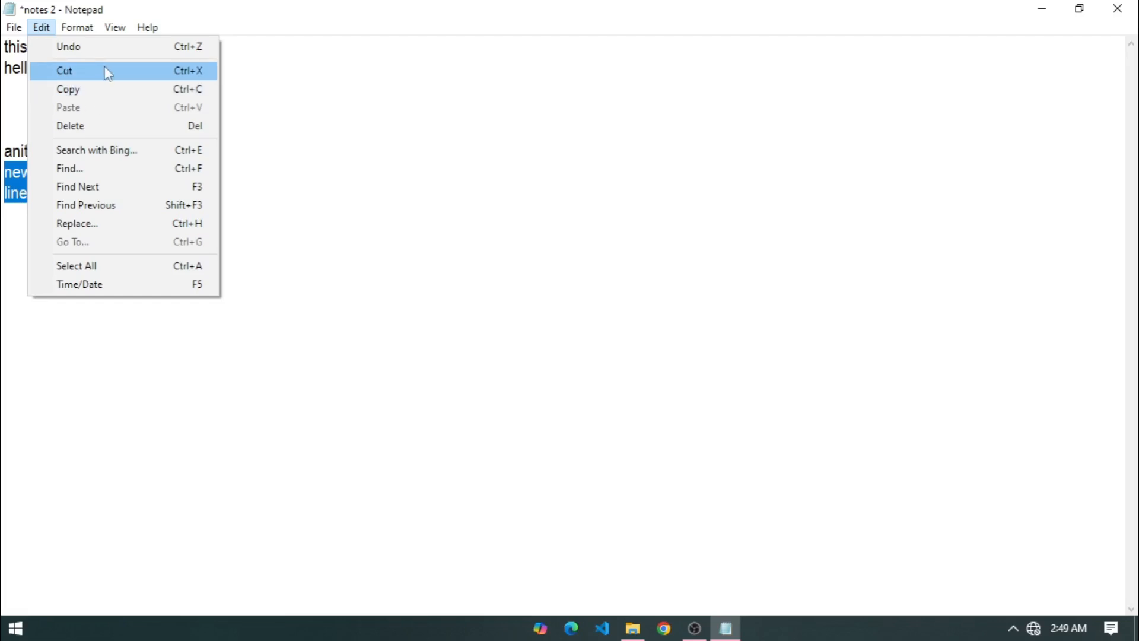
pyautogui.click(485, 184)
pyautogui.click(171, 155)
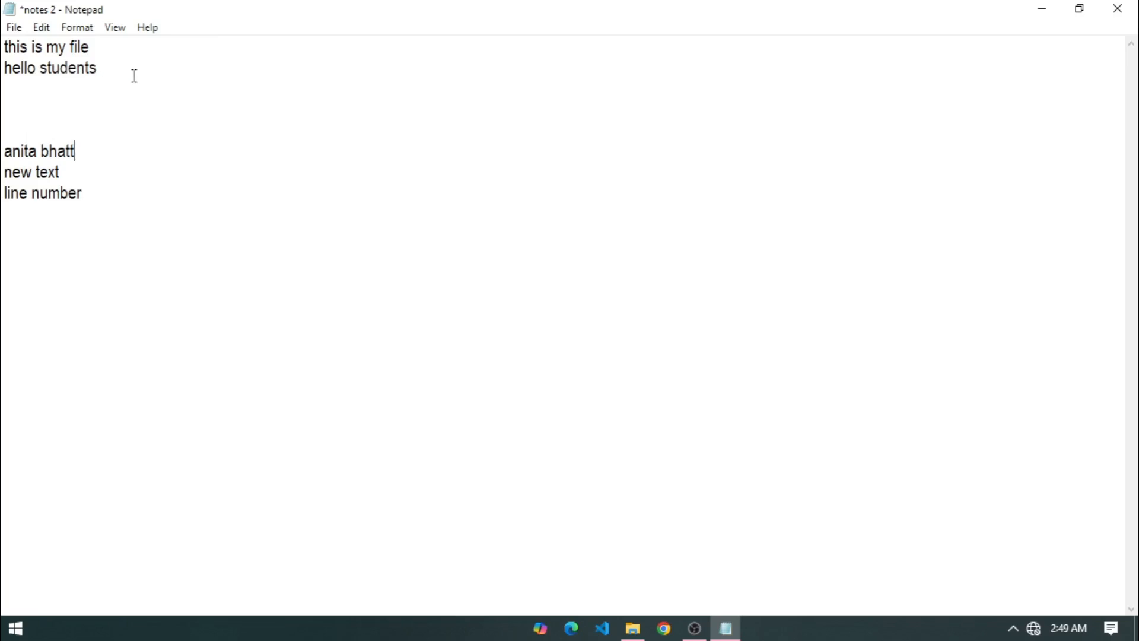
pyautogui.moveTo(102, 153); pyautogui.dragTo(2, 153)
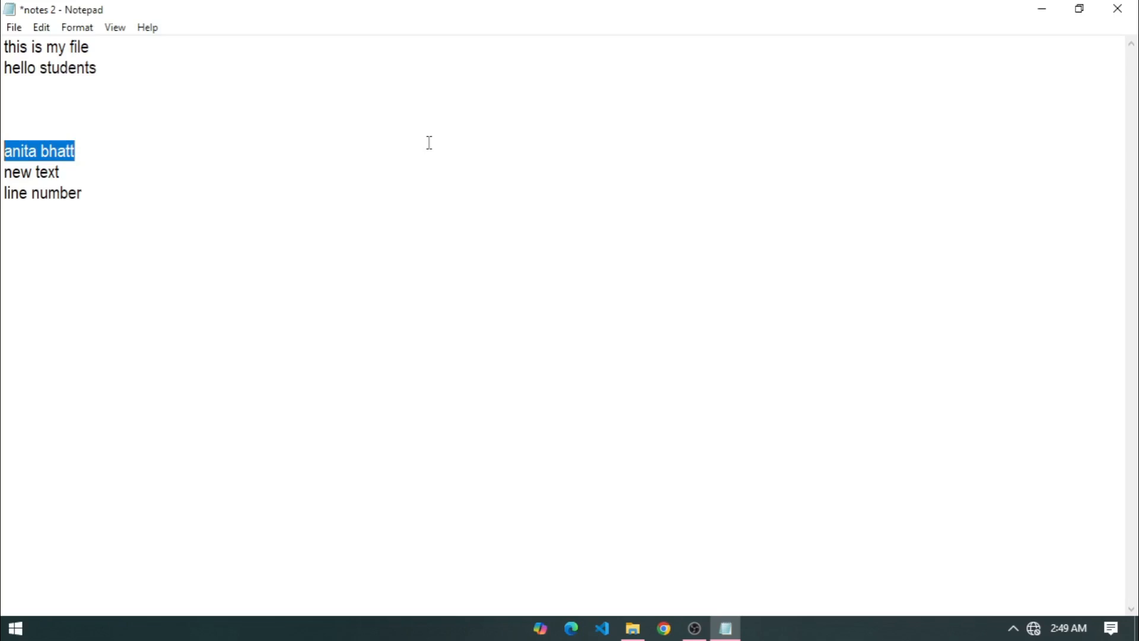
# Reselect the name and paste it three times with Ctrl+V below 'line number'.
pyautogui.click(41, 28)
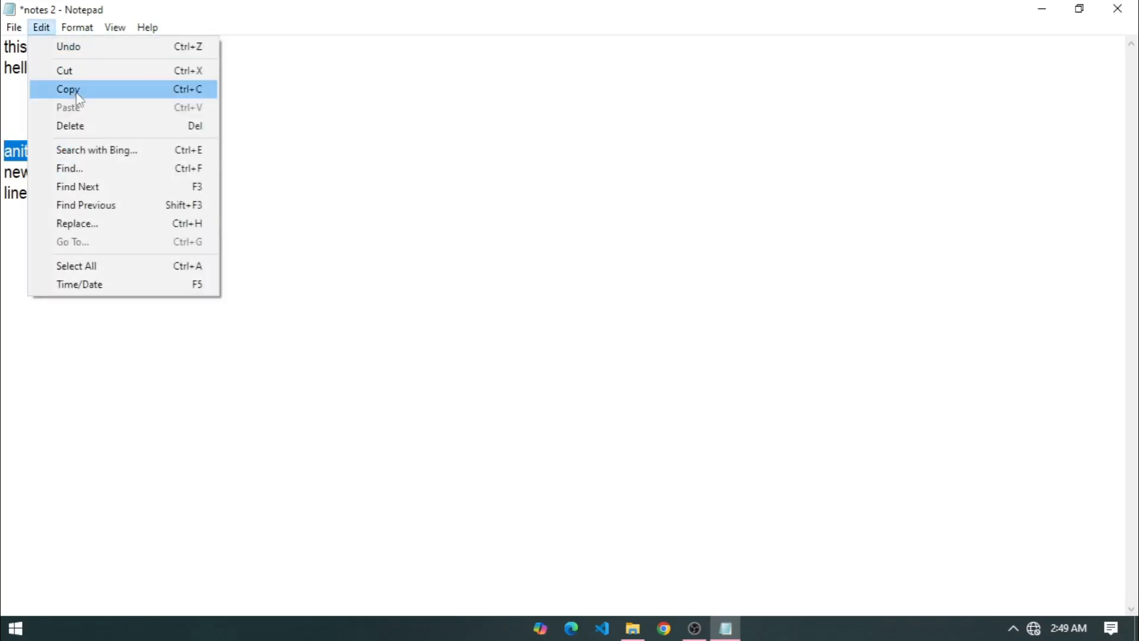
pyautogui.click(340, 130)
pyautogui.moveTo(99, 153); pyautogui.dragTo(3, 153)
pyautogui.hotkey('ctrl', 'c')
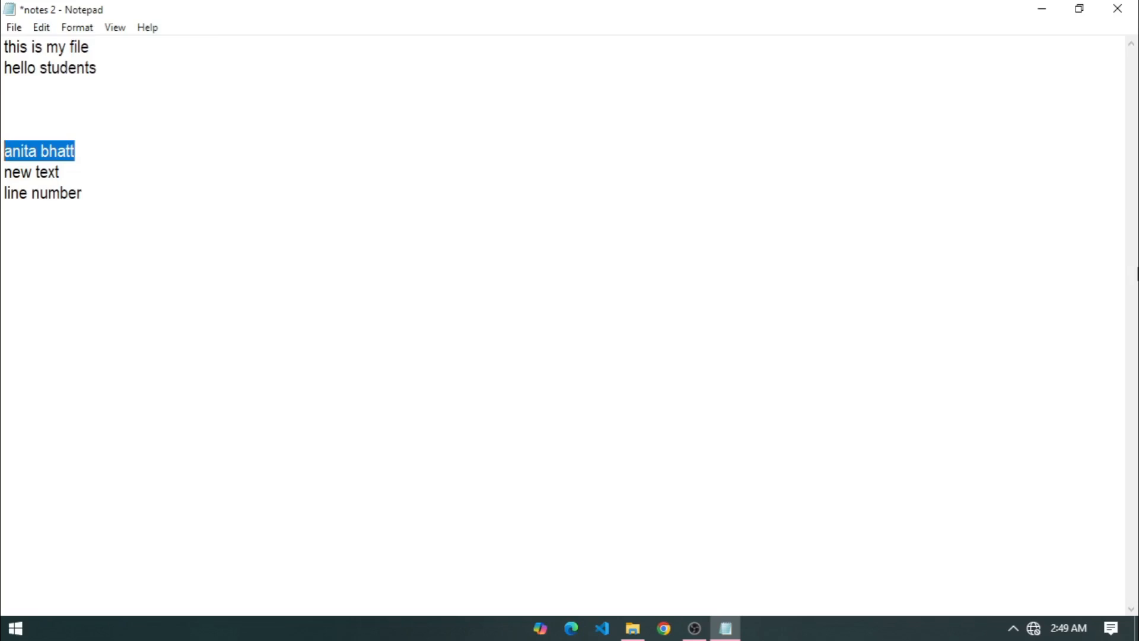
pyautogui.click(262, 218)
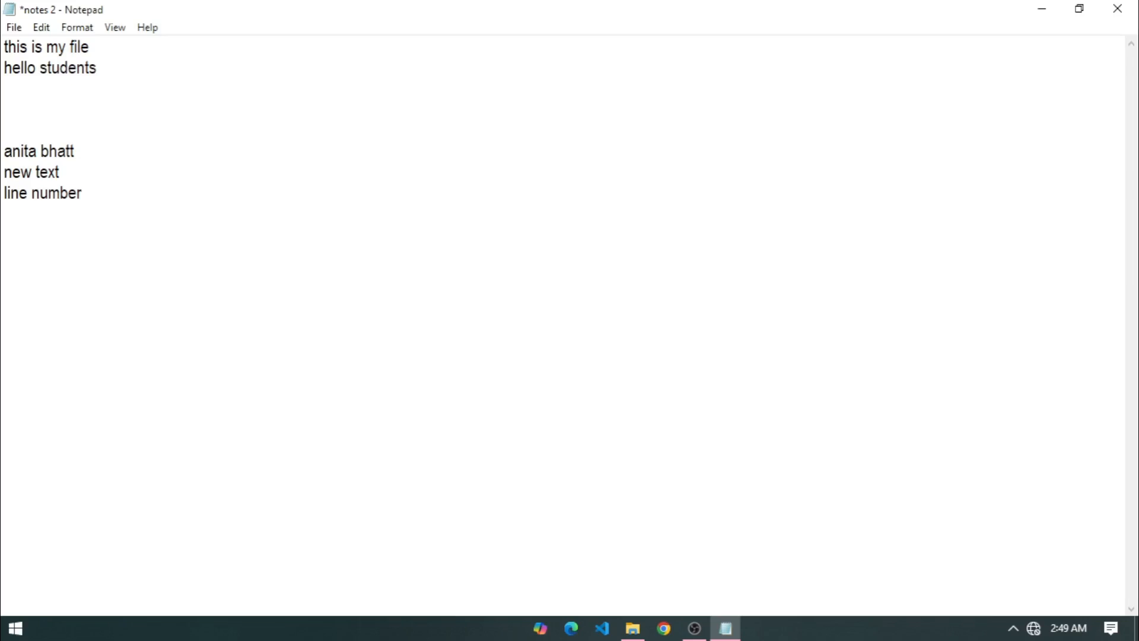
pyautogui.hotkey('ctrl', 'v')
pyautogui.hotkey('ctrl', 'v')
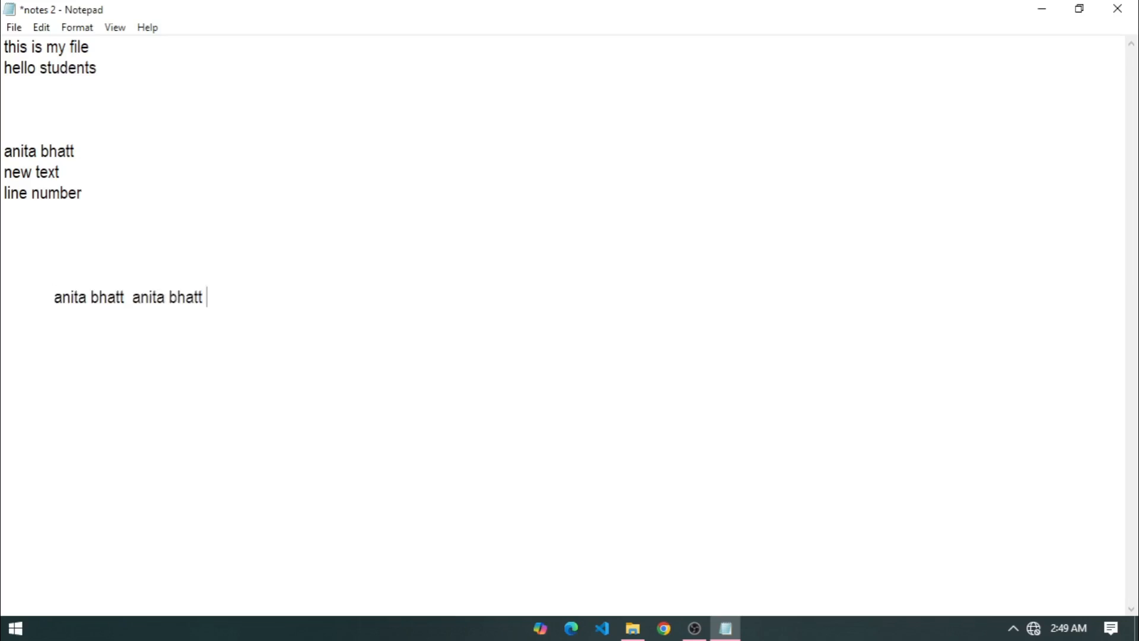
pyautogui.hotkey('ctrl', 'v')
pyautogui.hotkey('ctrl', 'v')
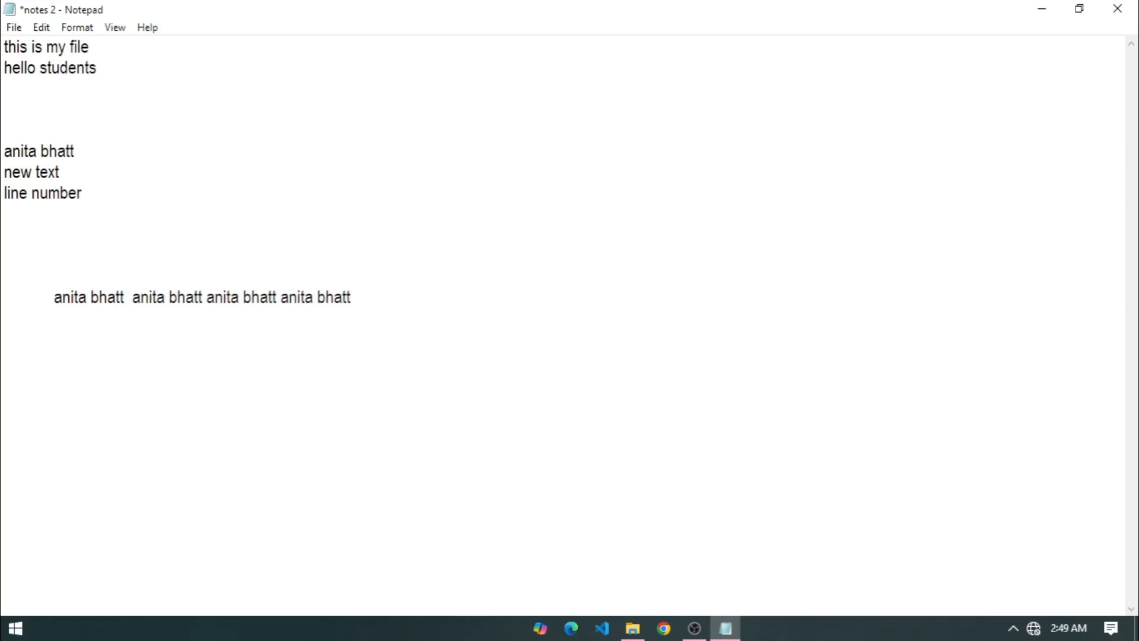
pyautogui.hotkey('ctrl', 'v')
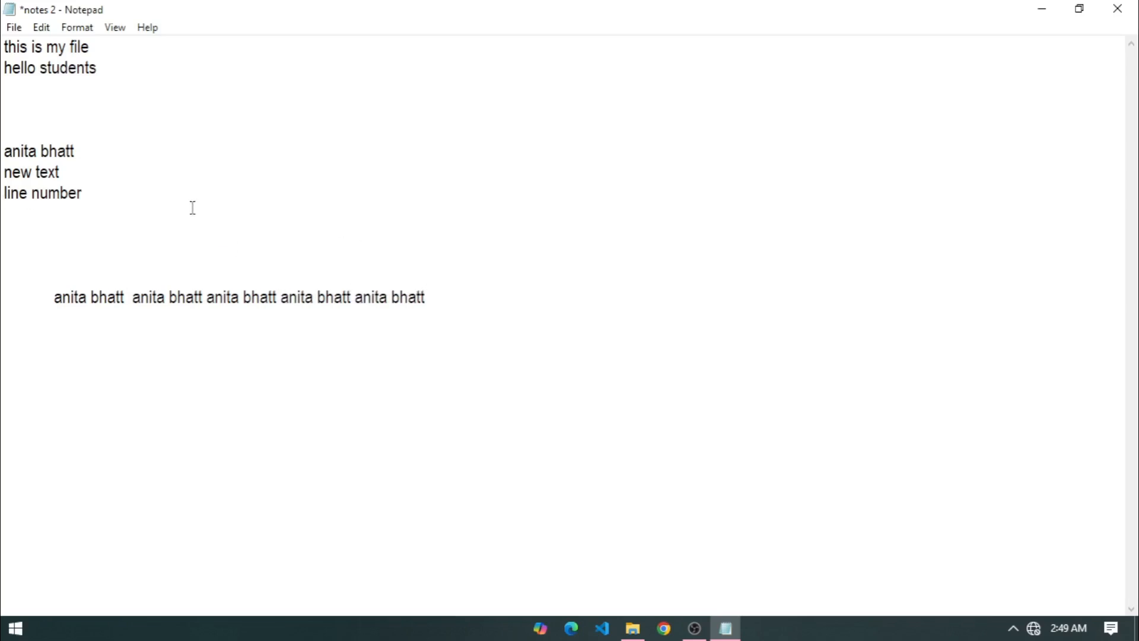
# Paste the name twice more using Edit > Paste.
pyautogui.click(40, 30)
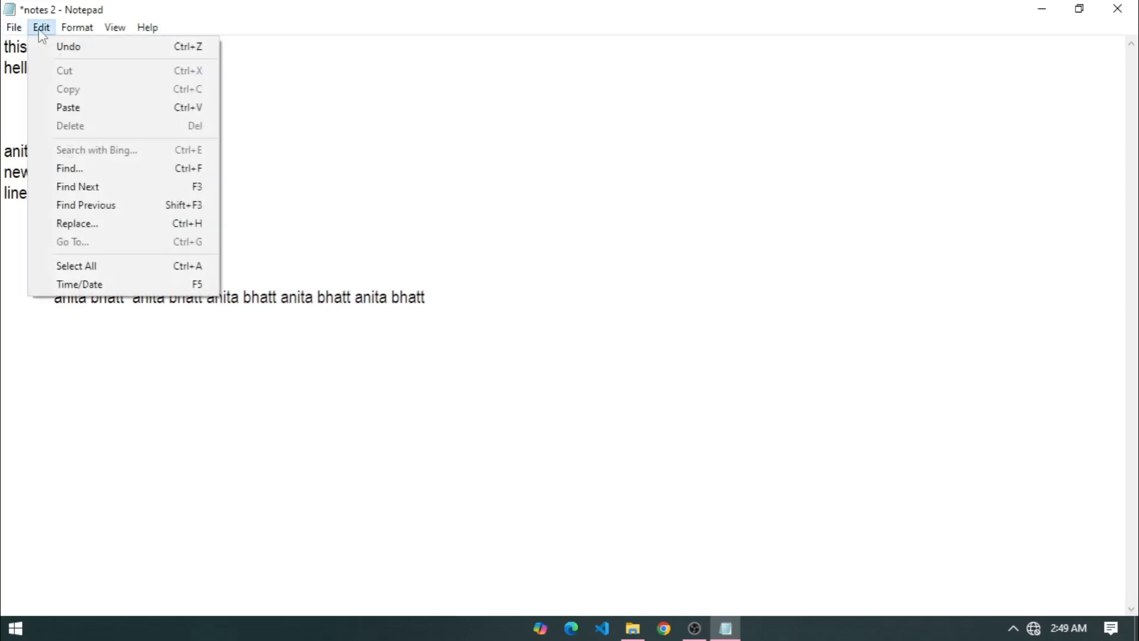
pyautogui.click(66, 106)
pyautogui.click(42, 28)
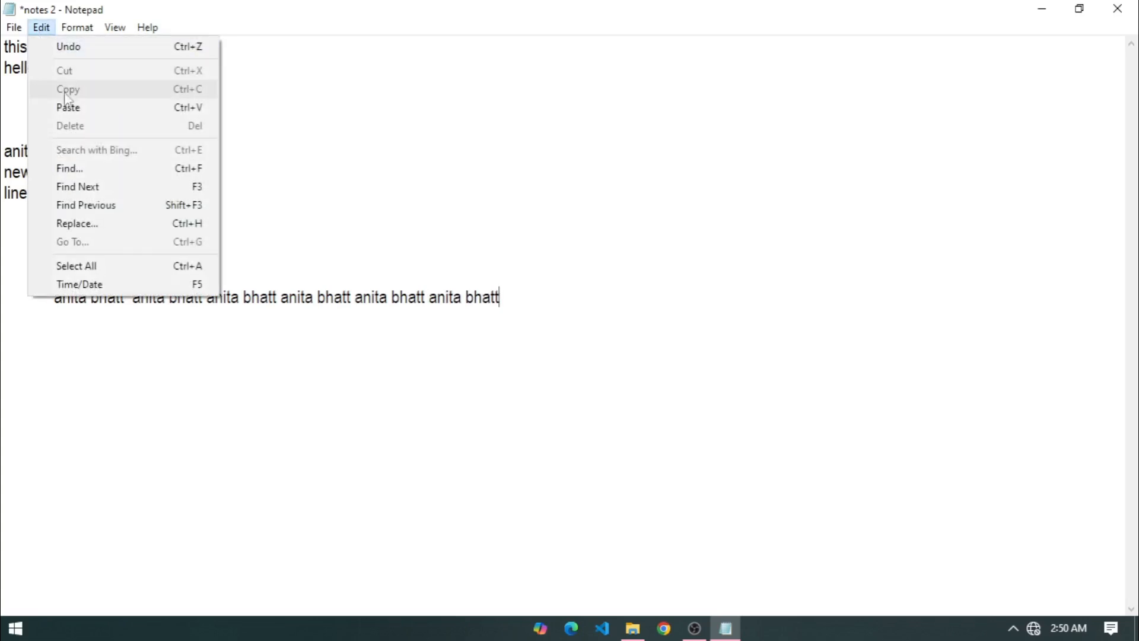
pyautogui.click(70, 112)
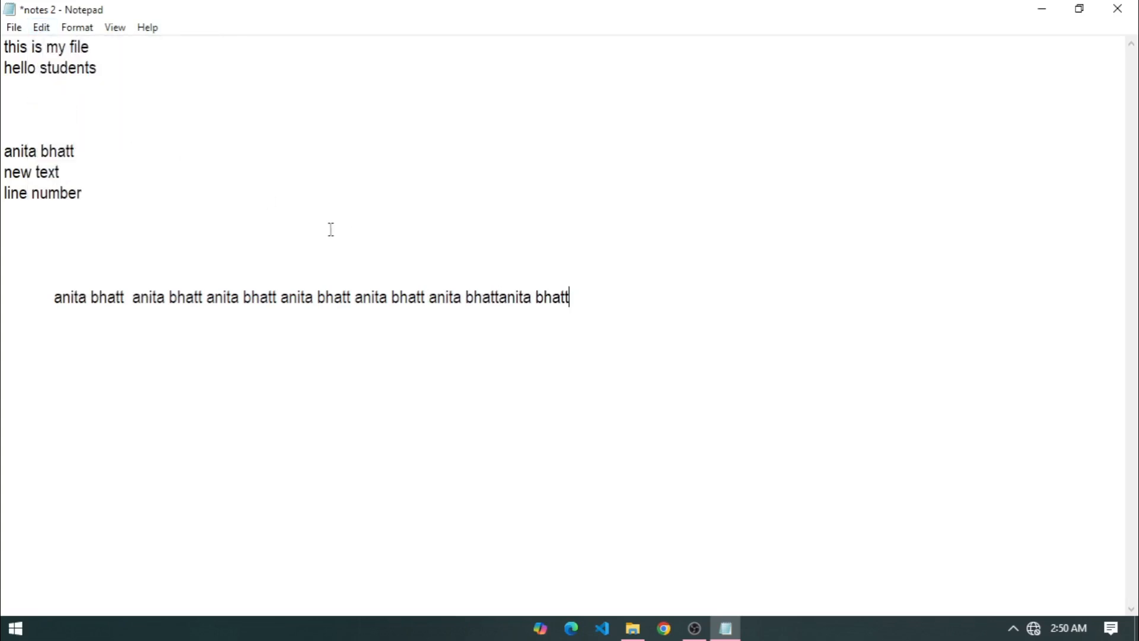
pyautogui.click(139, 135)
# Cut the first two lines, 'this is my file' and 'hello students'.
pyautogui.moveTo(111, 69); pyautogui.dragTo(3, 45)
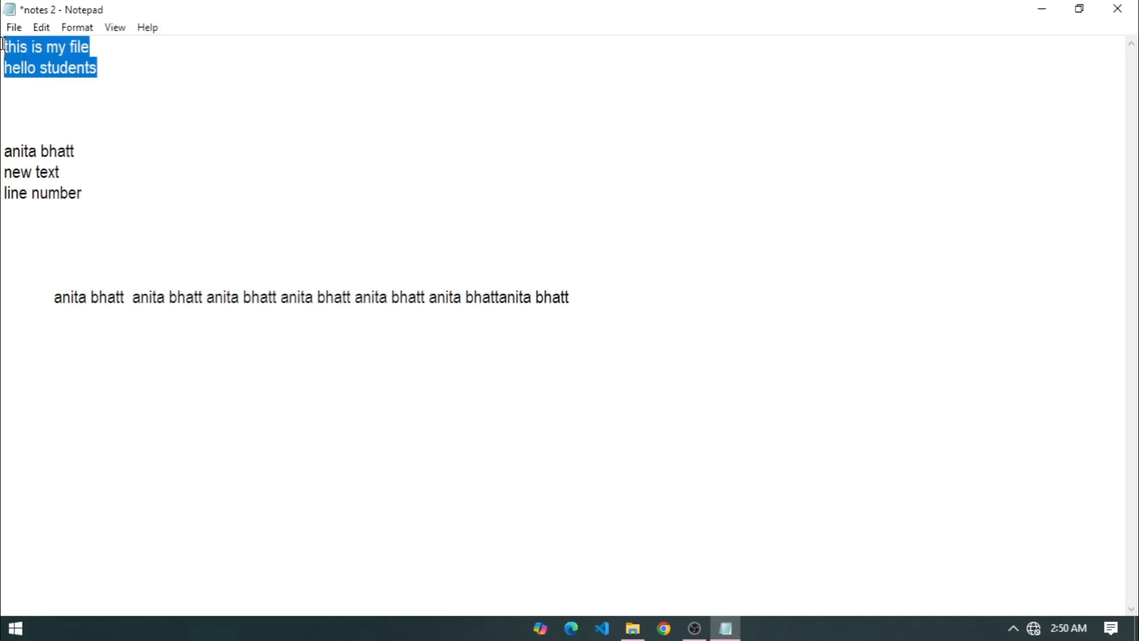
pyautogui.click(45, 33)
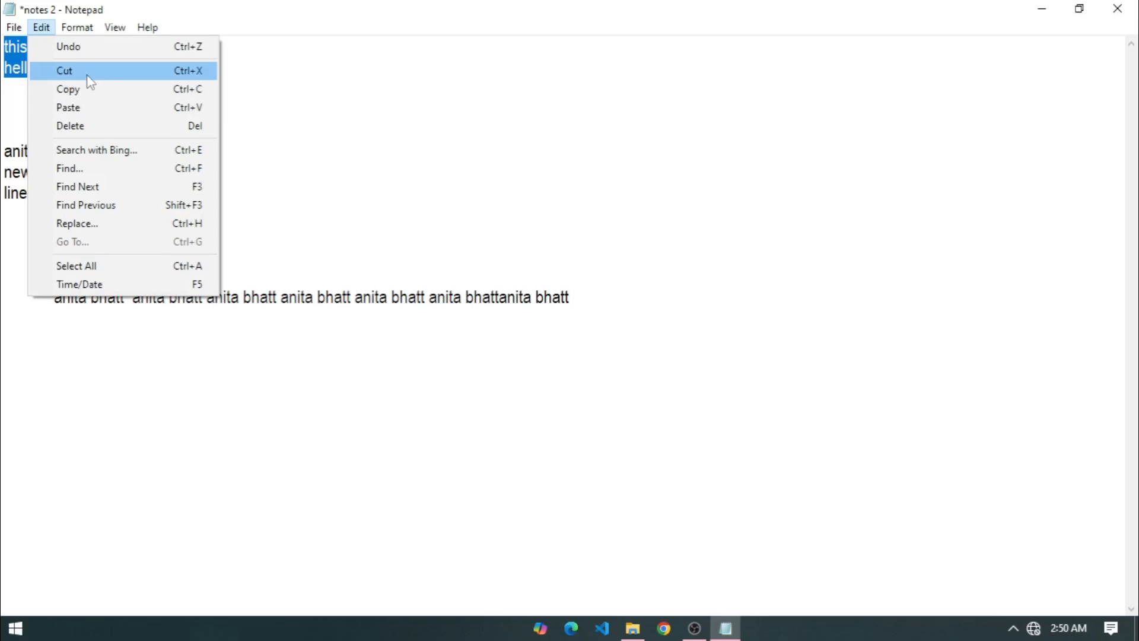
pyautogui.click(137, 80)
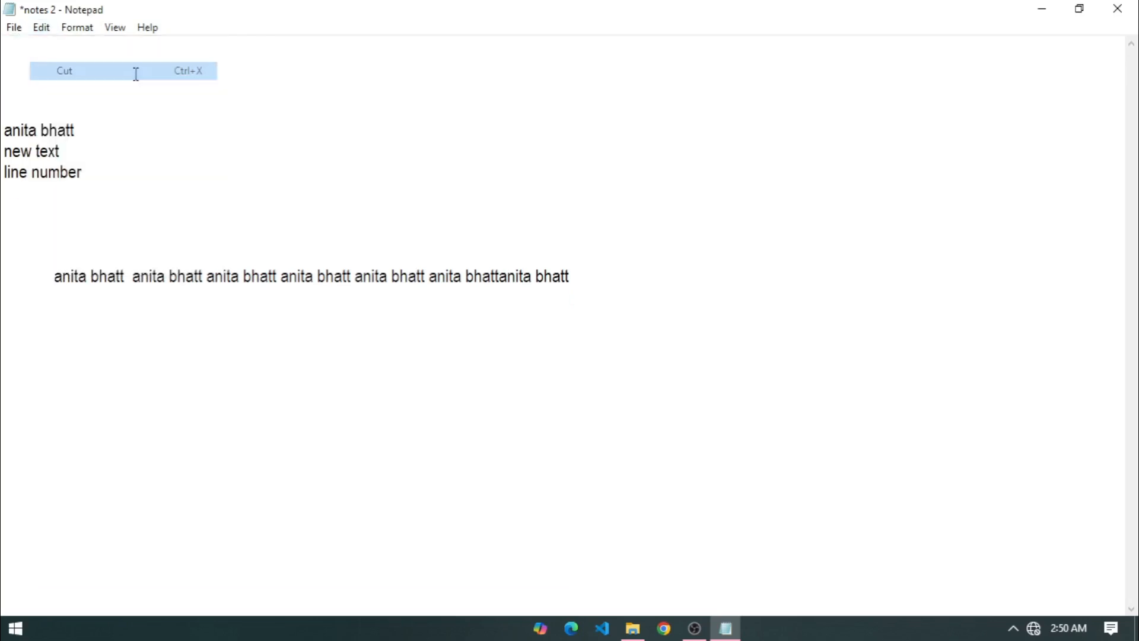
# Paste the two cut lines twice on new lines below 'line number'.
pyautogui.click(108, 175)
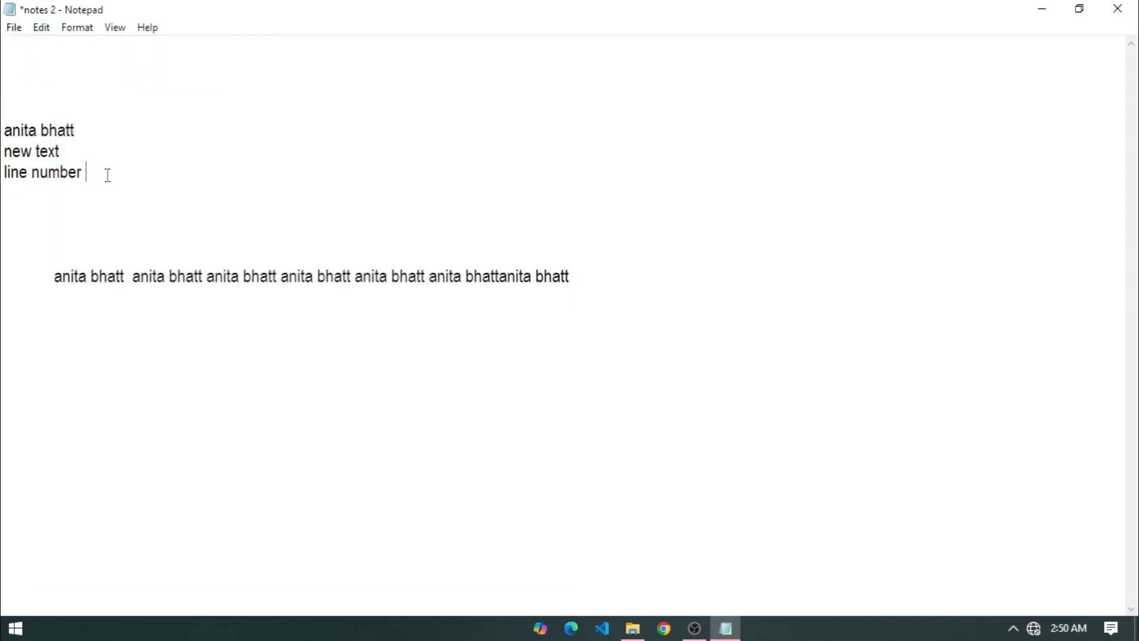
pyautogui.press('Return')
pyautogui.press('Return')
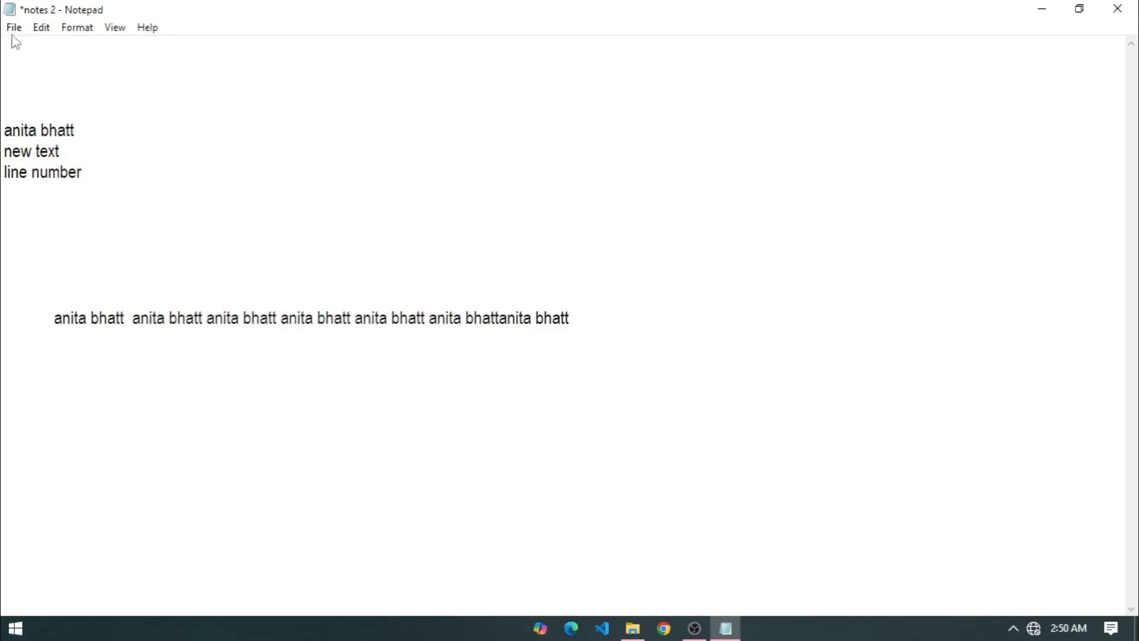
pyautogui.click(14, 28)
pyautogui.moveTo(41, 30)
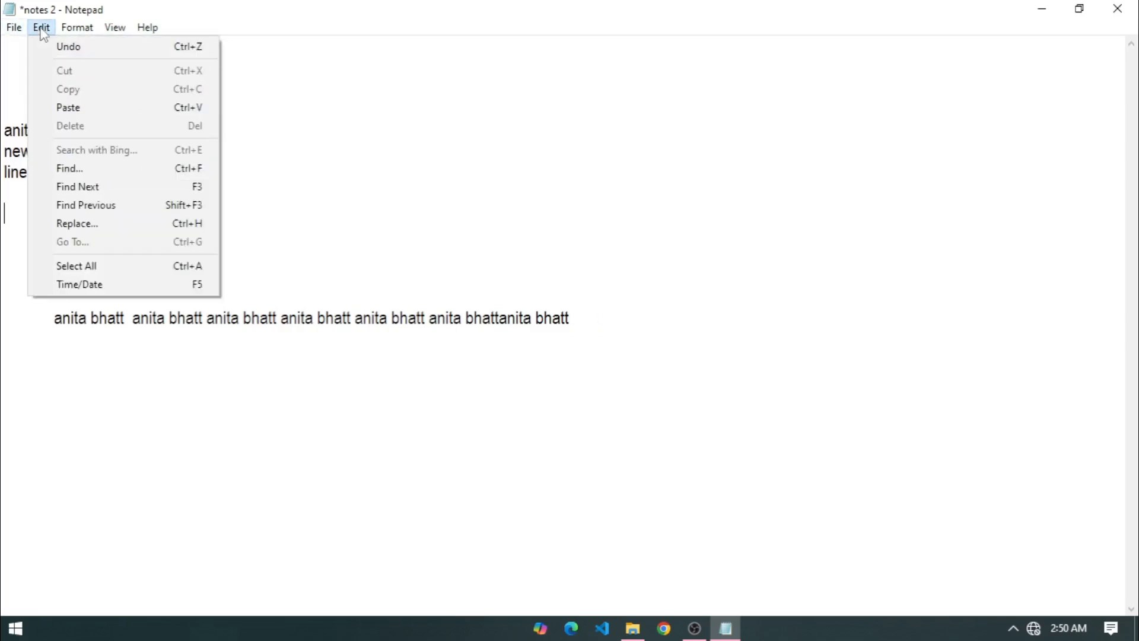
pyautogui.click(71, 107)
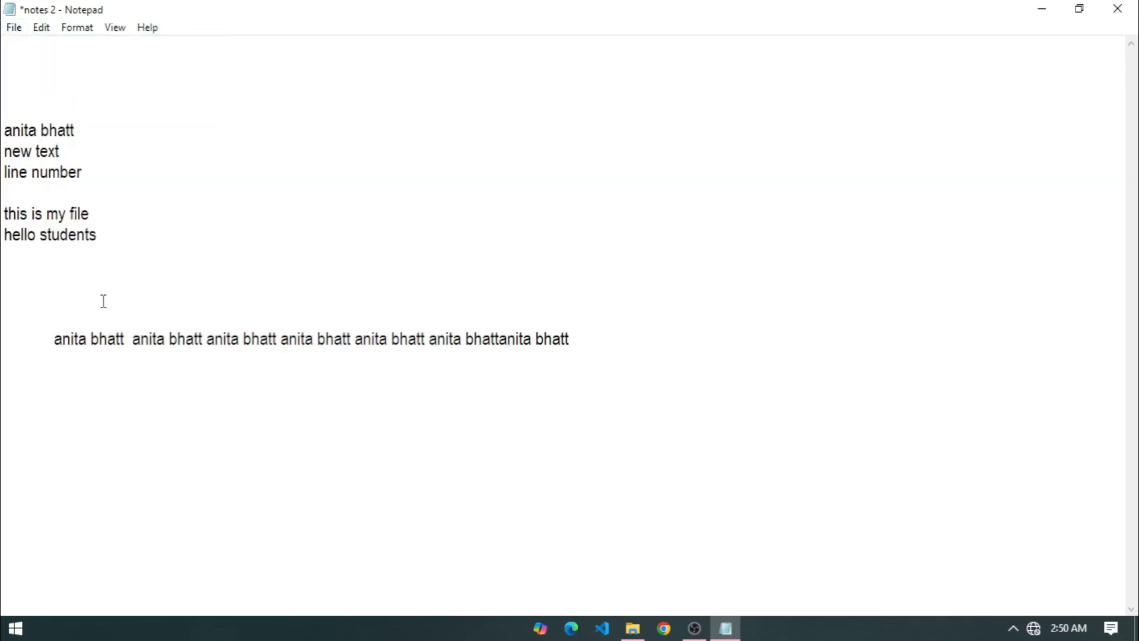
pyautogui.press('Return')
pyautogui.click(42, 28)
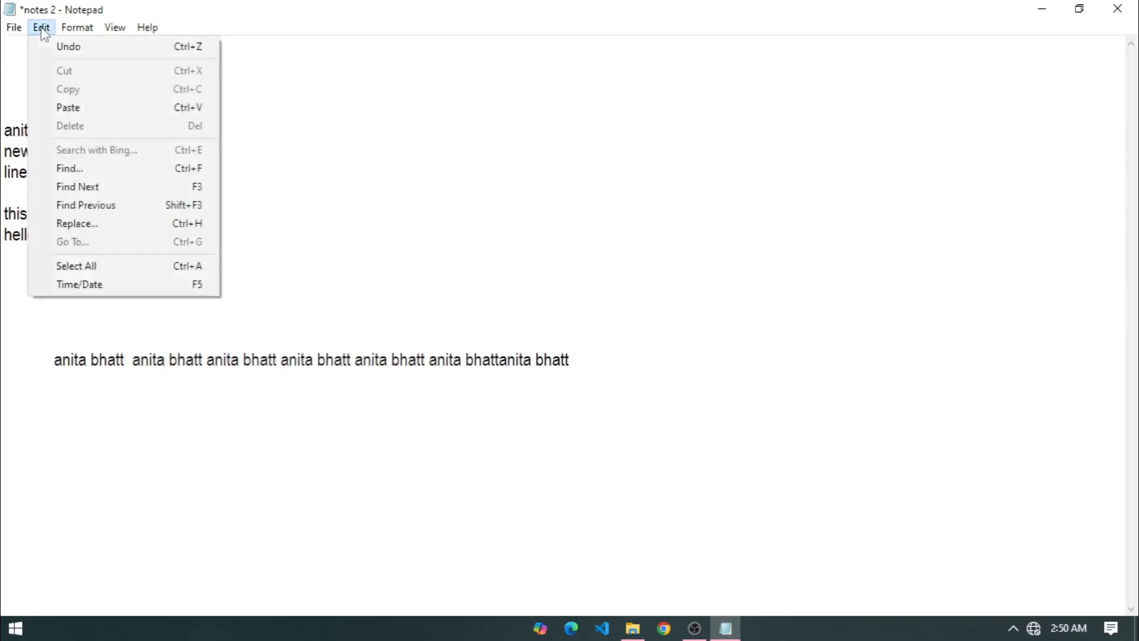
pyautogui.click(74, 108)
pyautogui.press('Return')
pyautogui.press('Return')
pyautogui.press('Return')
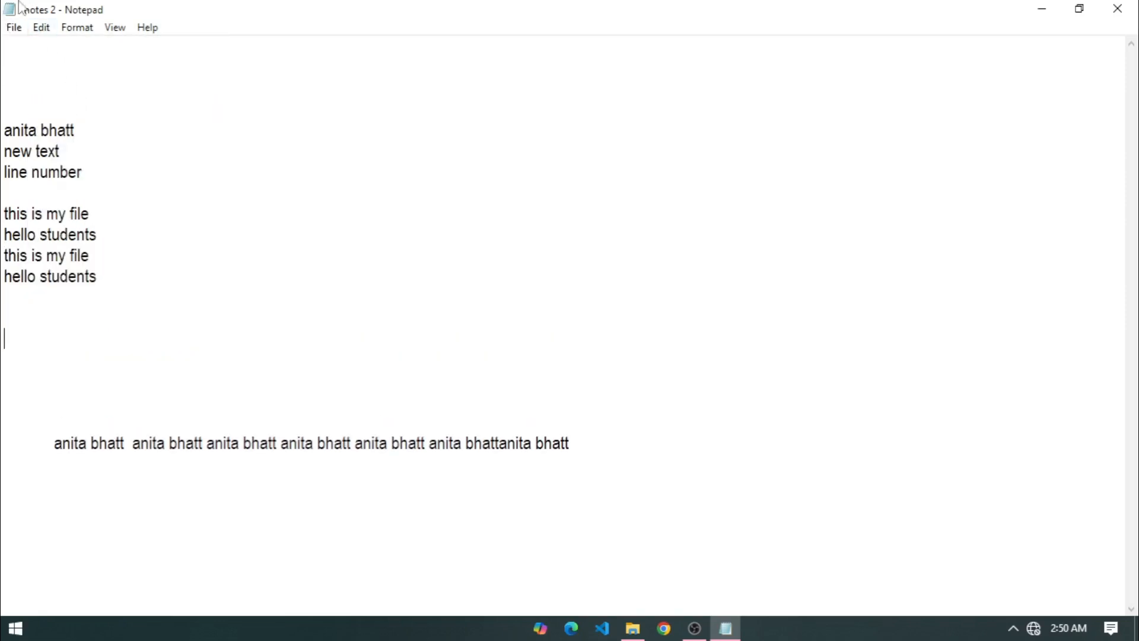
# Select the three lines beginning with the name.
pyautogui.click(42, 27)
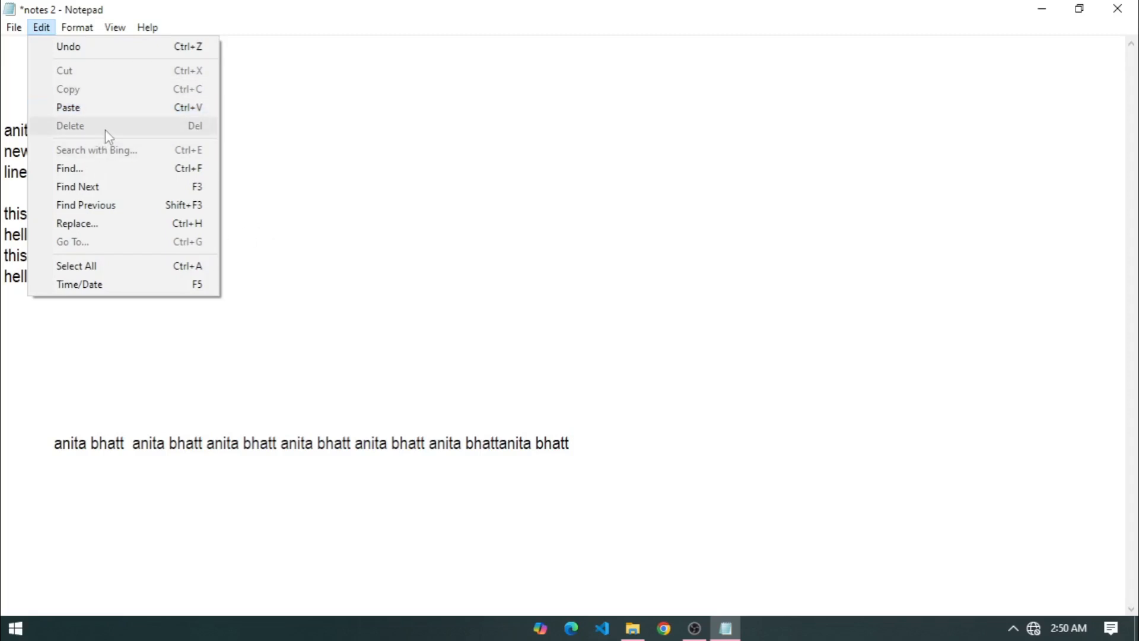
pyautogui.click(321, 214)
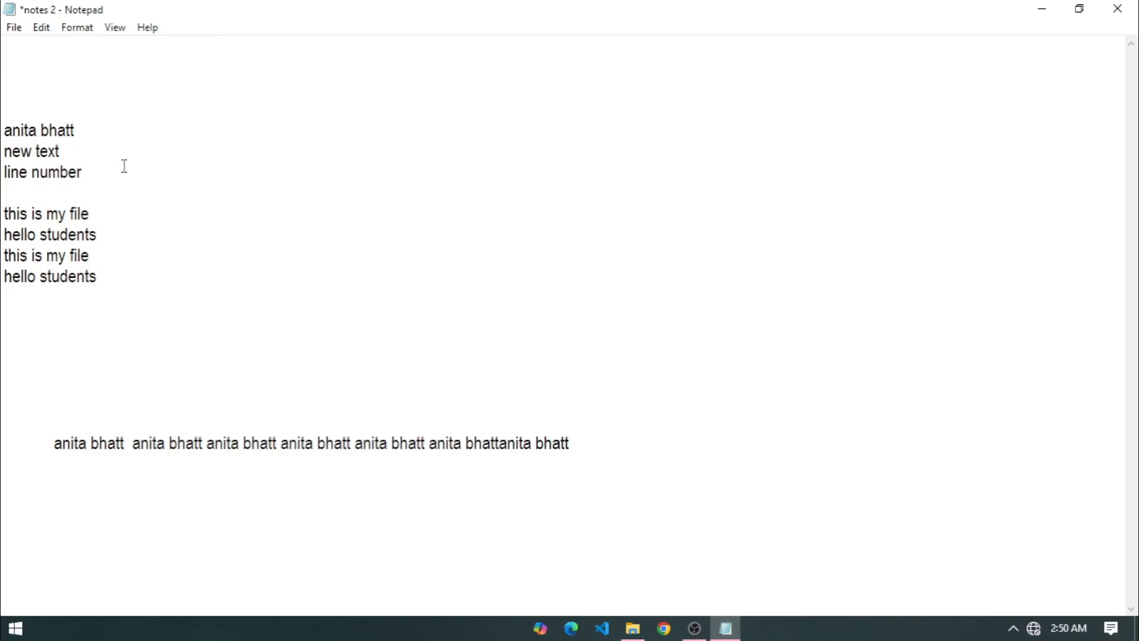
pyautogui.moveTo(125, 166); pyautogui.dragTo(2, 135)
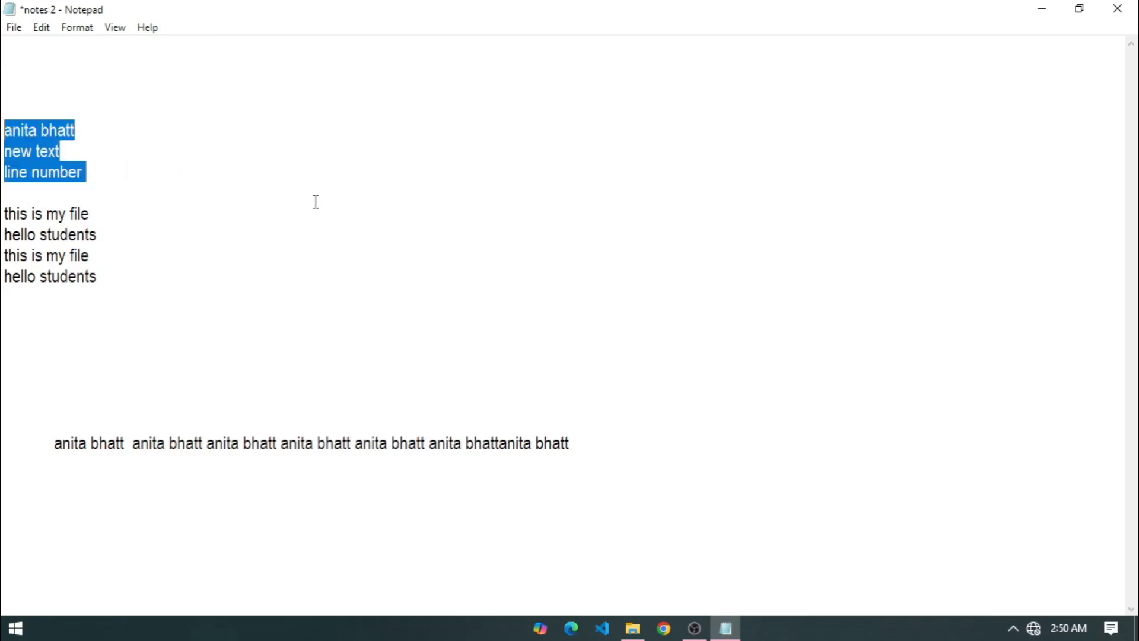
# Delete the three selected lines beginning with the name.
pyautogui.click(41, 27)
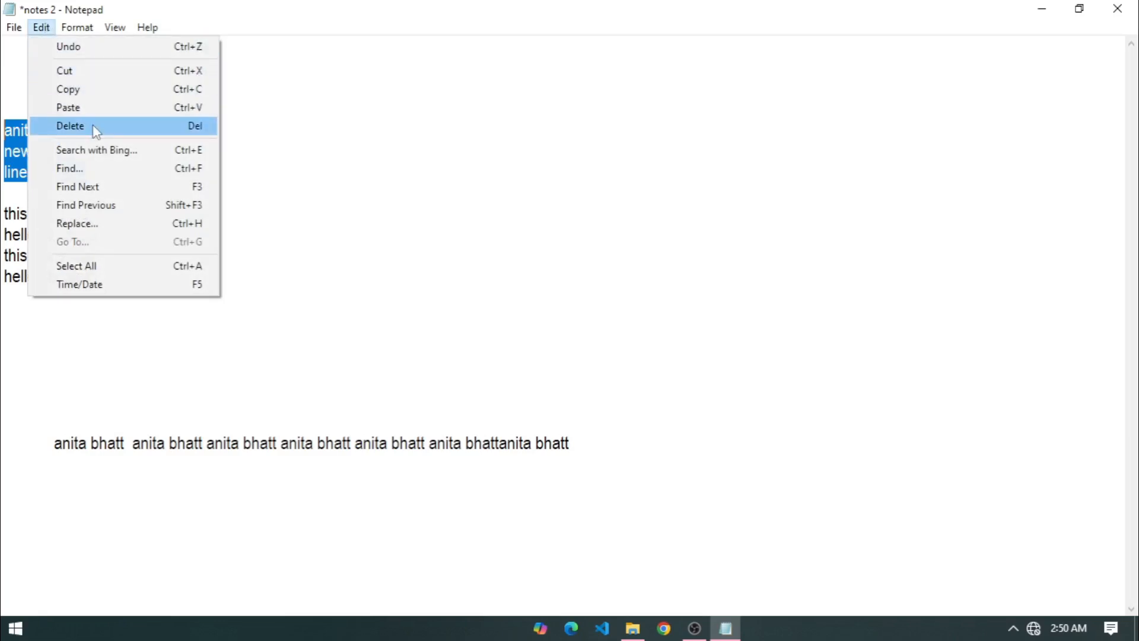
pyautogui.click(93, 123)
pyautogui.moveTo(184, 218); pyautogui.dragTo(173, 209)
pyautogui.click(38, 43)
pyautogui.click(42, 29)
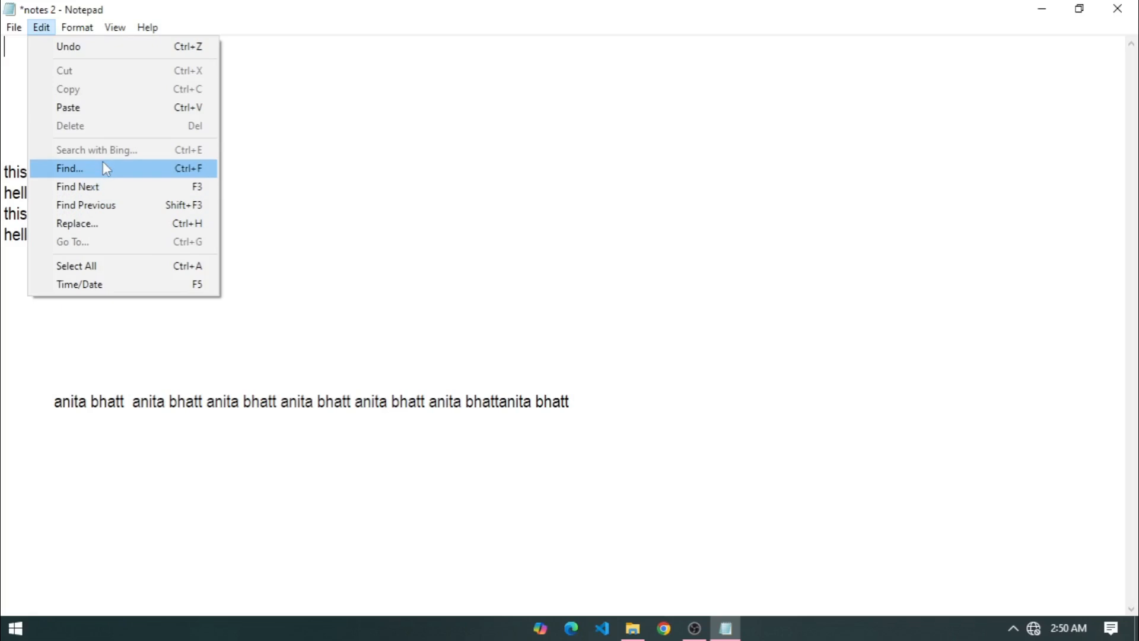
pyautogui.click(268, 207)
pyautogui.click(198, 339)
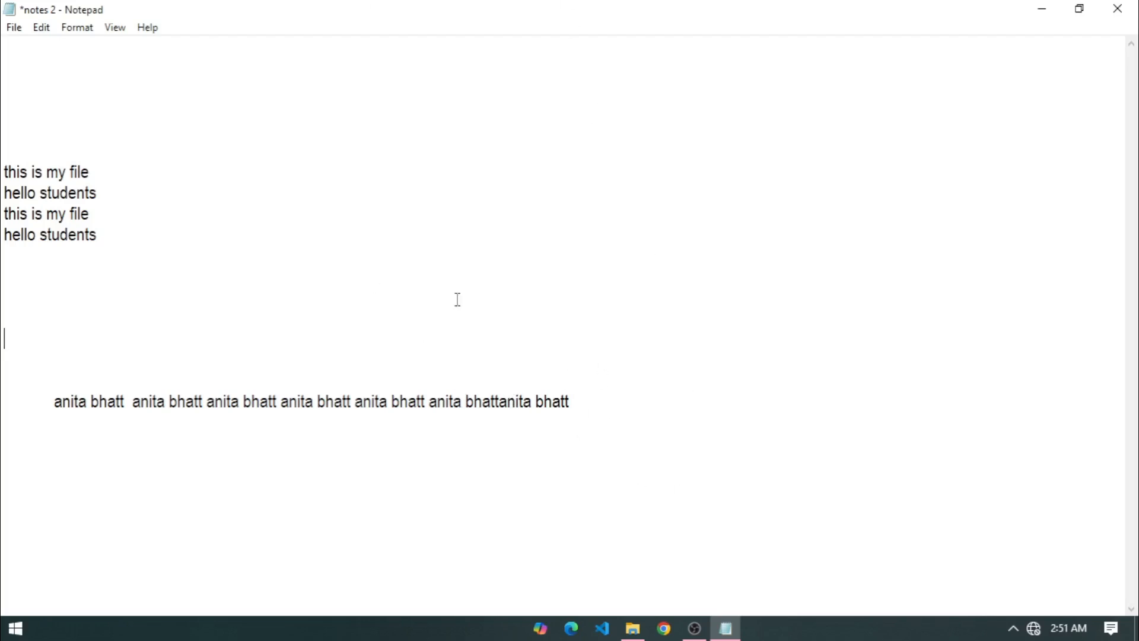
# Add 'IEIT' and 'ieit' on a new line below the long name line, then open Find.
pyautogui.click(618, 394)
pyautogui.press('Return')
pyautogui.press('Return')
pyautogui.write('IEIT')
pyautogui.write('ieit')
pyautogui.click(26, 46)
pyautogui.click(51, 28)
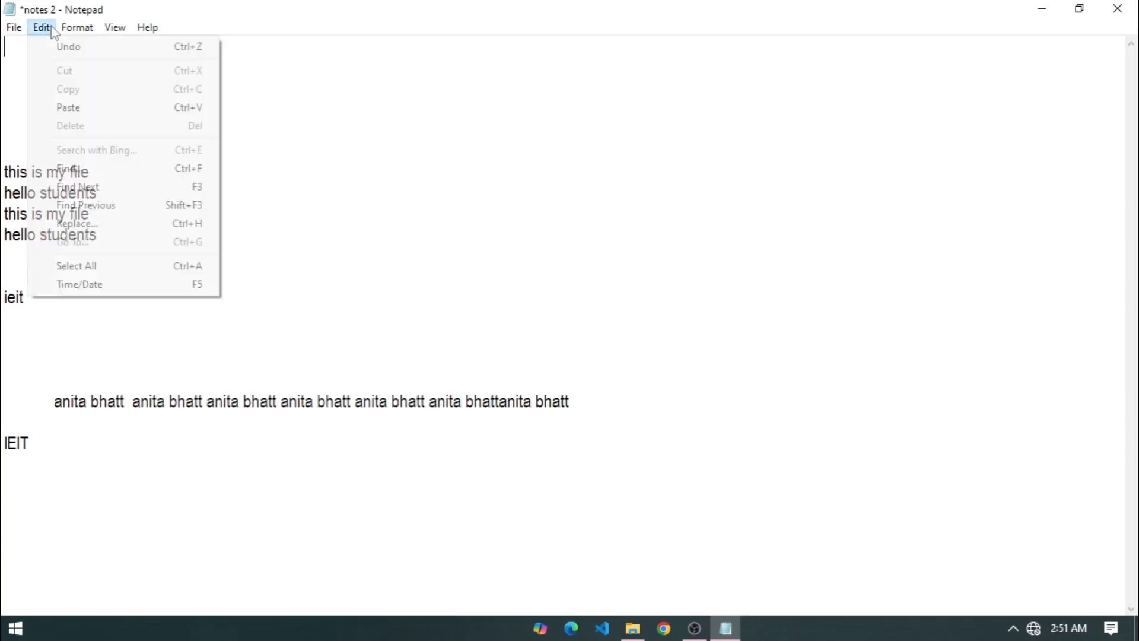
pyautogui.click(99, 169)
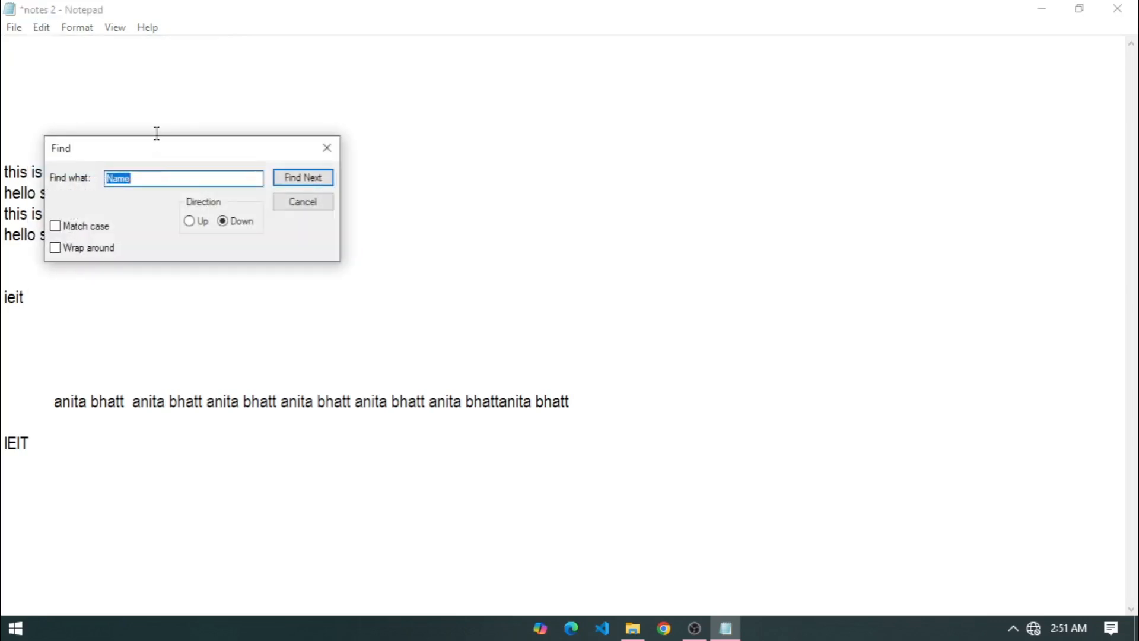
# Search case-sensitively for 'ieit' until the 'Cannot find' message appears.
pyautogui.moveTo(157, 152); pyautogui.dragTo(276, 138)
pyautogui.write('ieit')
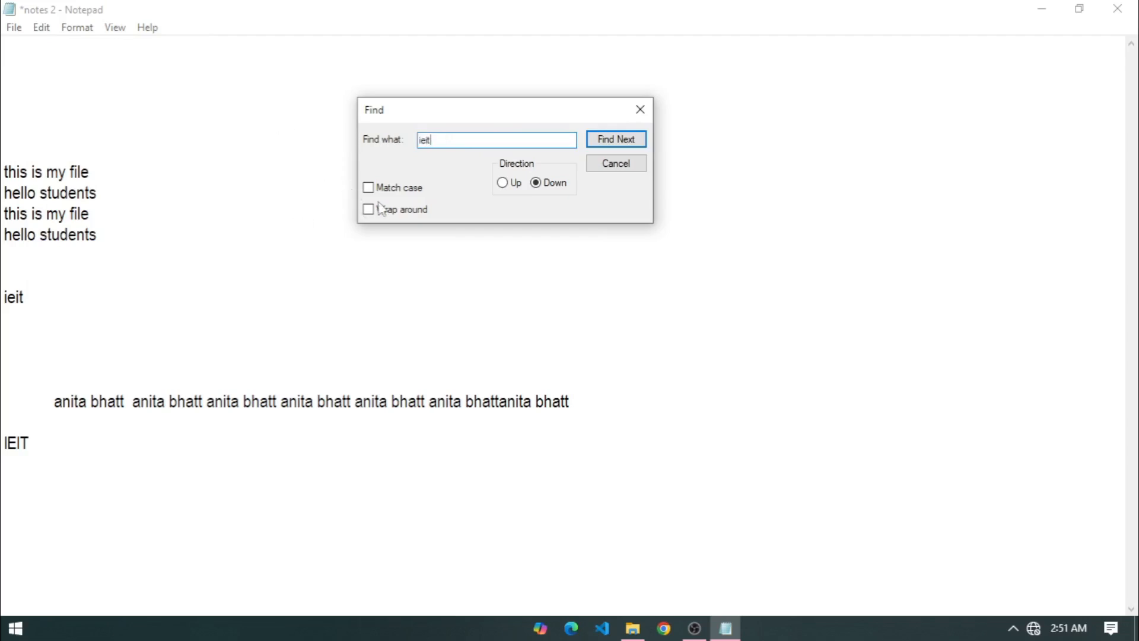
pyautogui.click(384, 189)
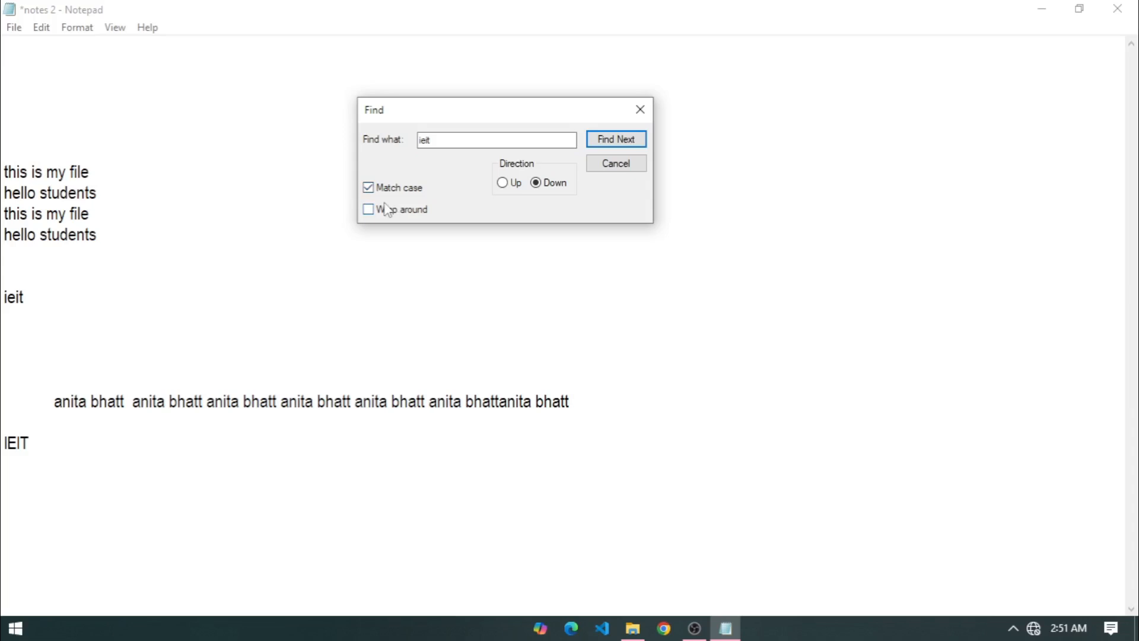
pyautogui.click(430, 143)
pyautogui.click(629, 139)
pyautogui.click(640, 142)
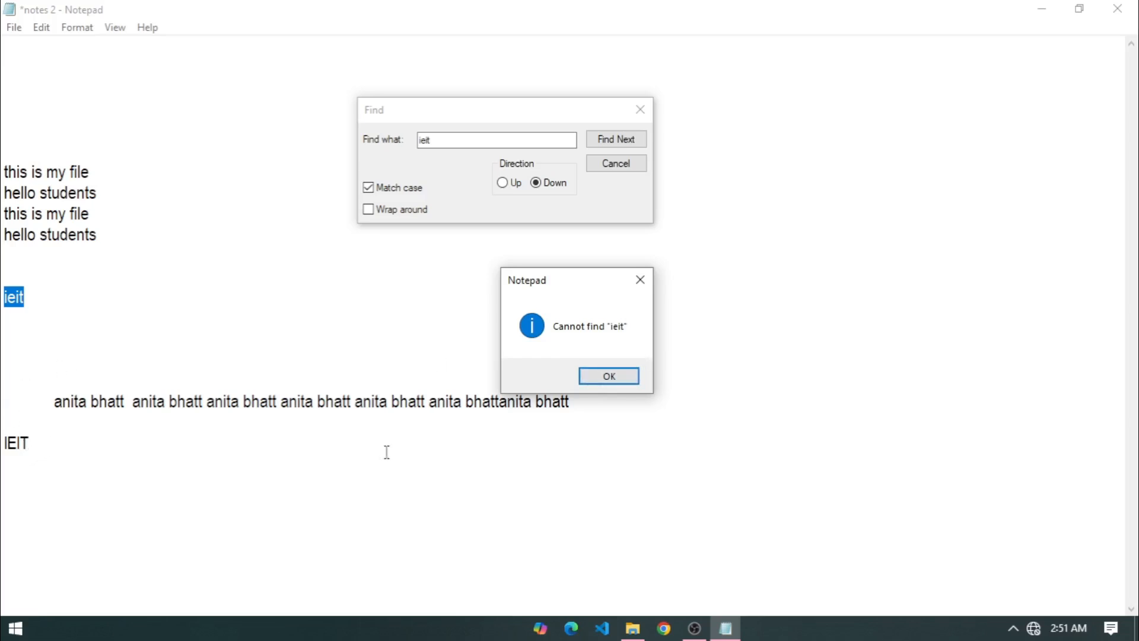
pyautogui.click(610, 375)
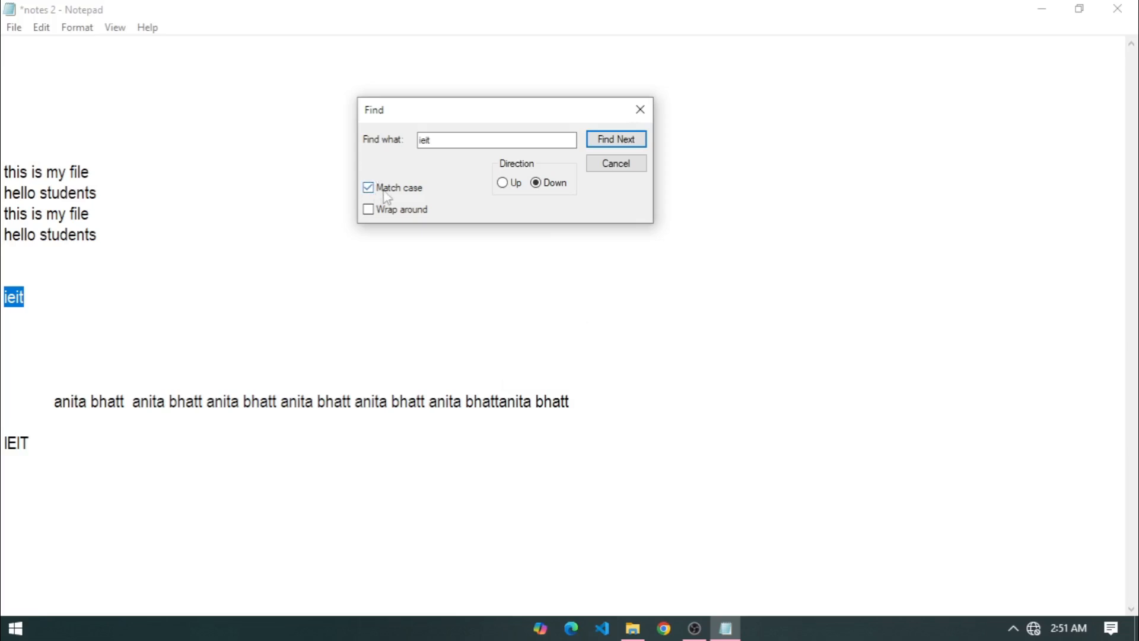
# Search again, then upward back to 'ieit', and close the Find window.
pyautogui.click(632, 145)
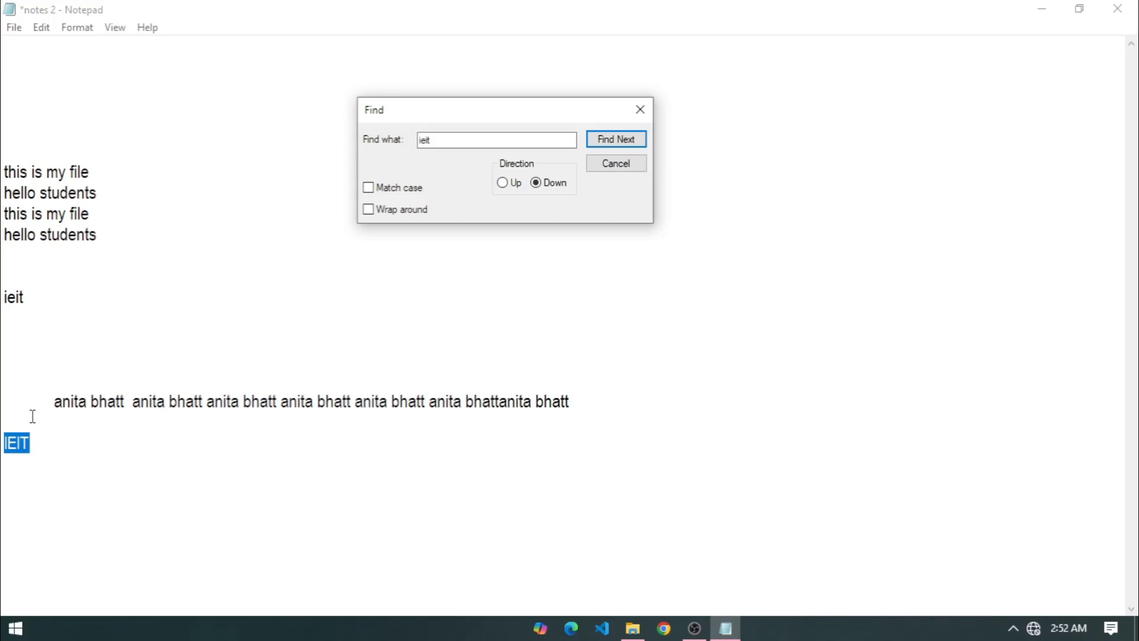
pyautogui.click(589, 145)
pyautogui.click(604, 382)
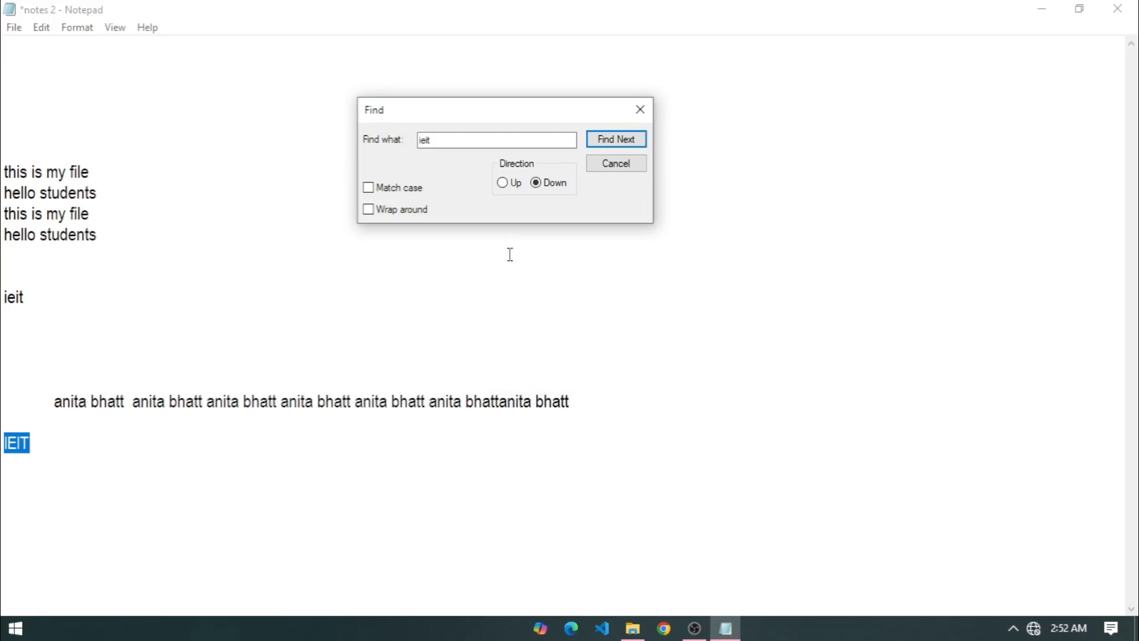
pyautogui.click(503, 183)
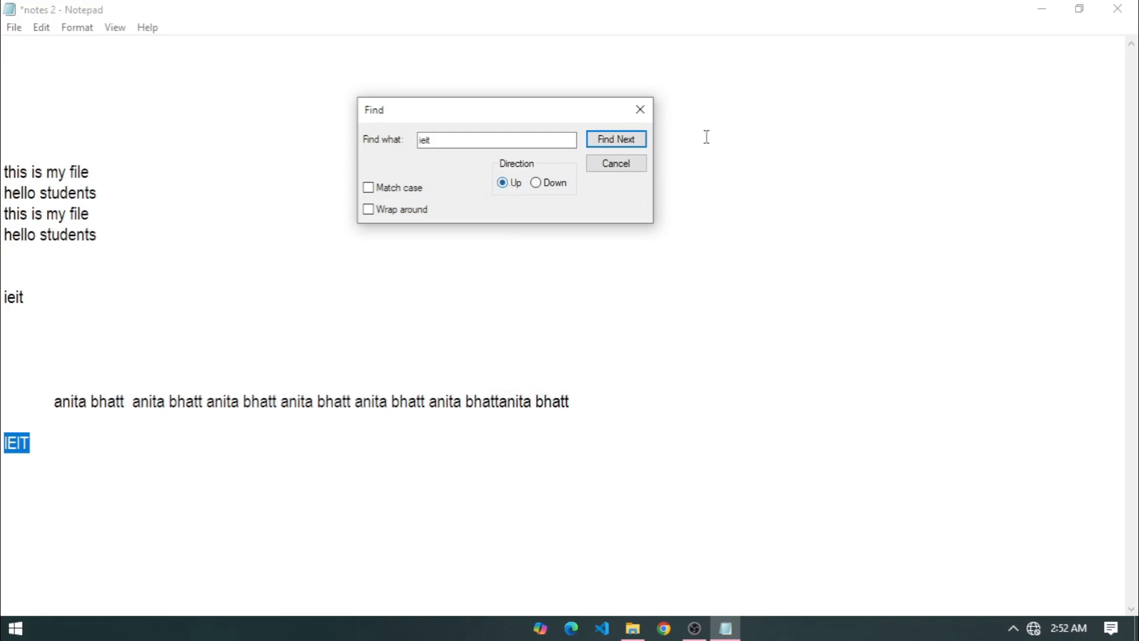
pyautogui.click(621, 142)
pyautogui.click(620, 147)
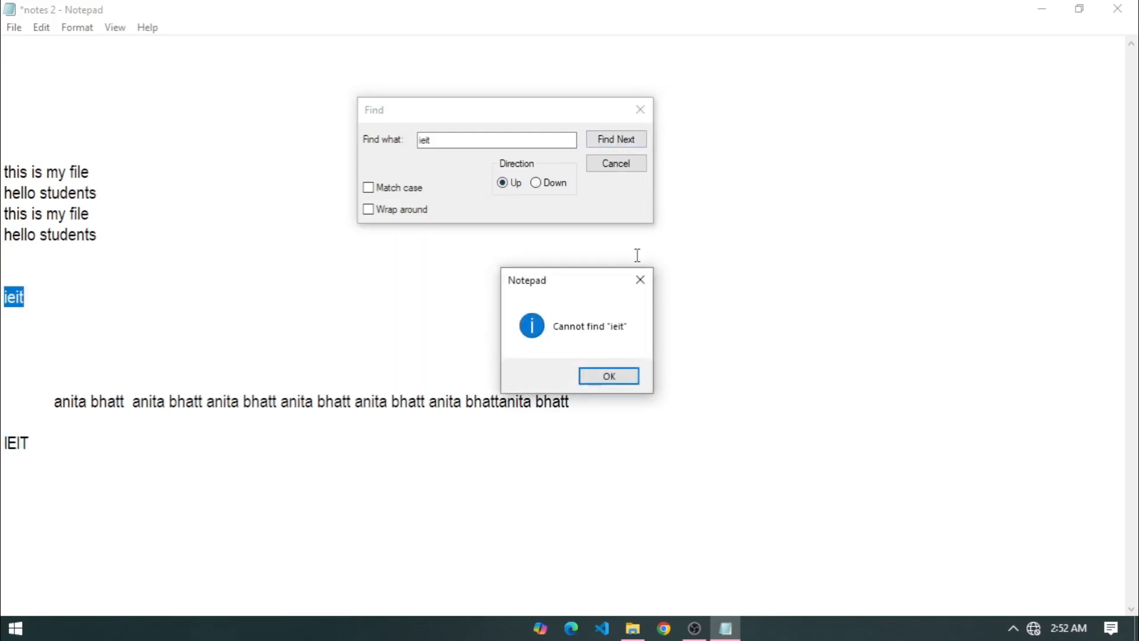
pyautogui.click(610, 376)
pyautogui.click(638, 110)
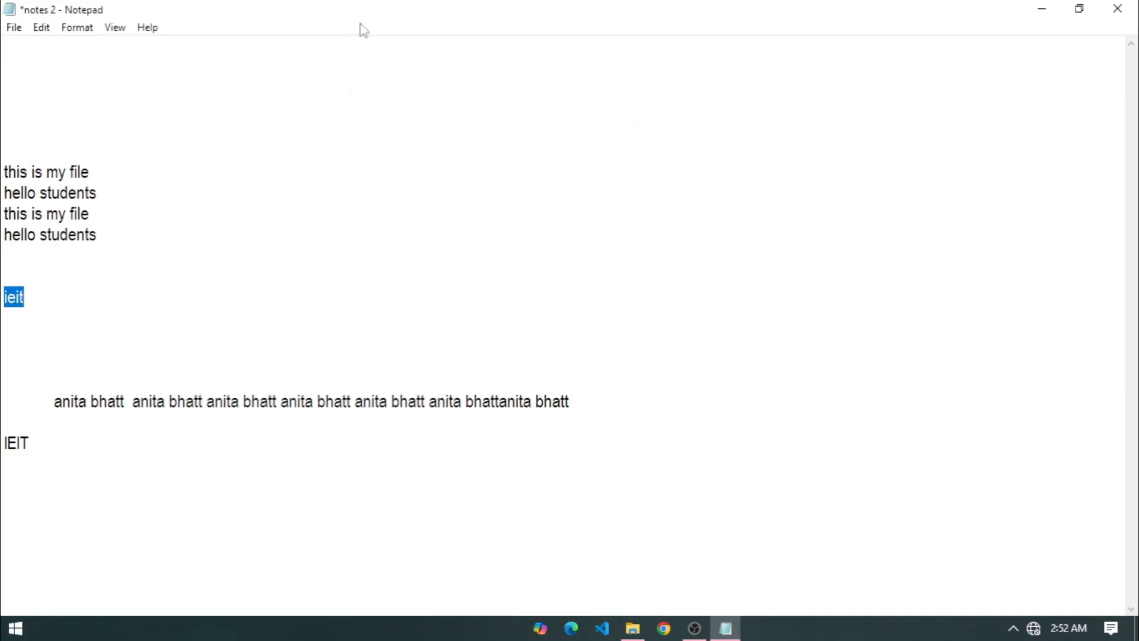
# Replace IEIT with INDIA, then Replace All so the ieit line also reads INDIA.
pyautogui.click(43, 28)
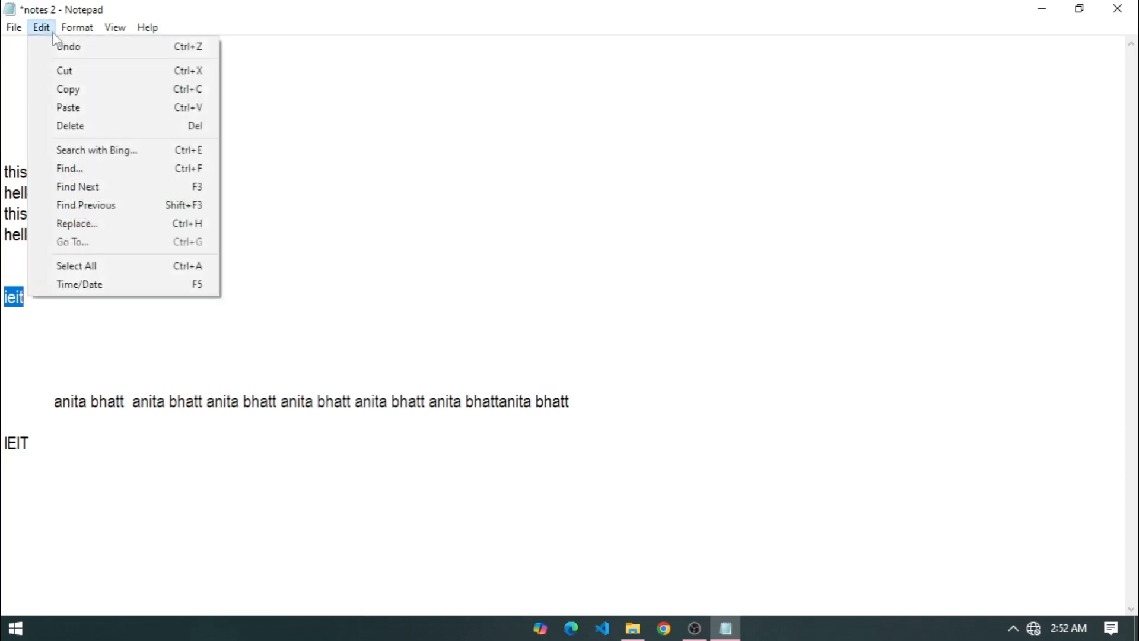
pyautogui.click(131, 187)
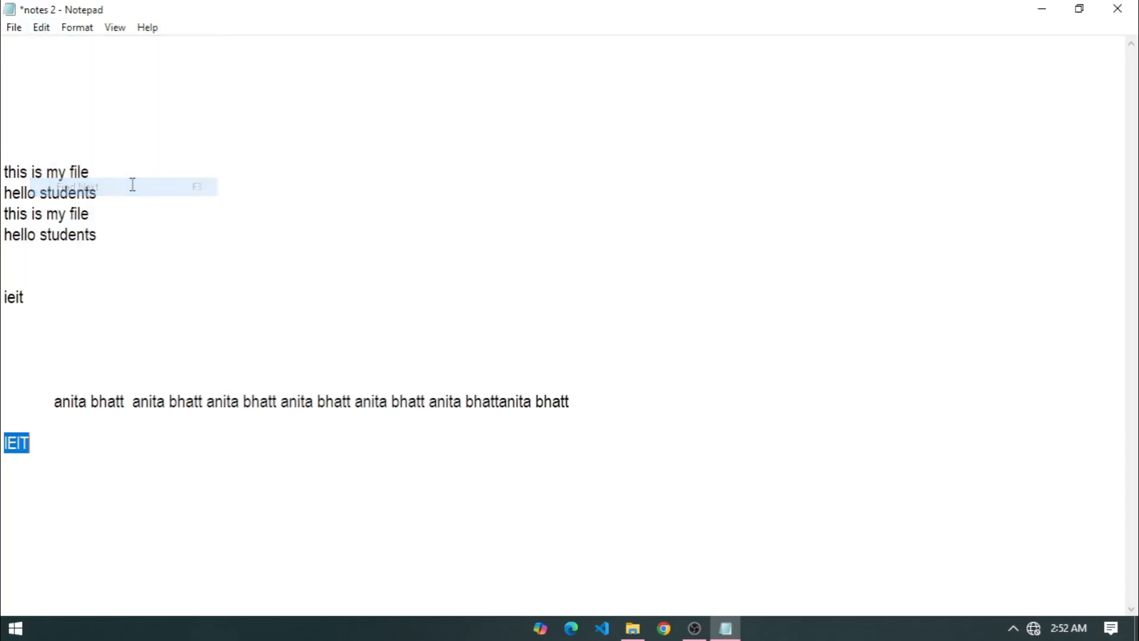
pyautogui.click(43, 28)
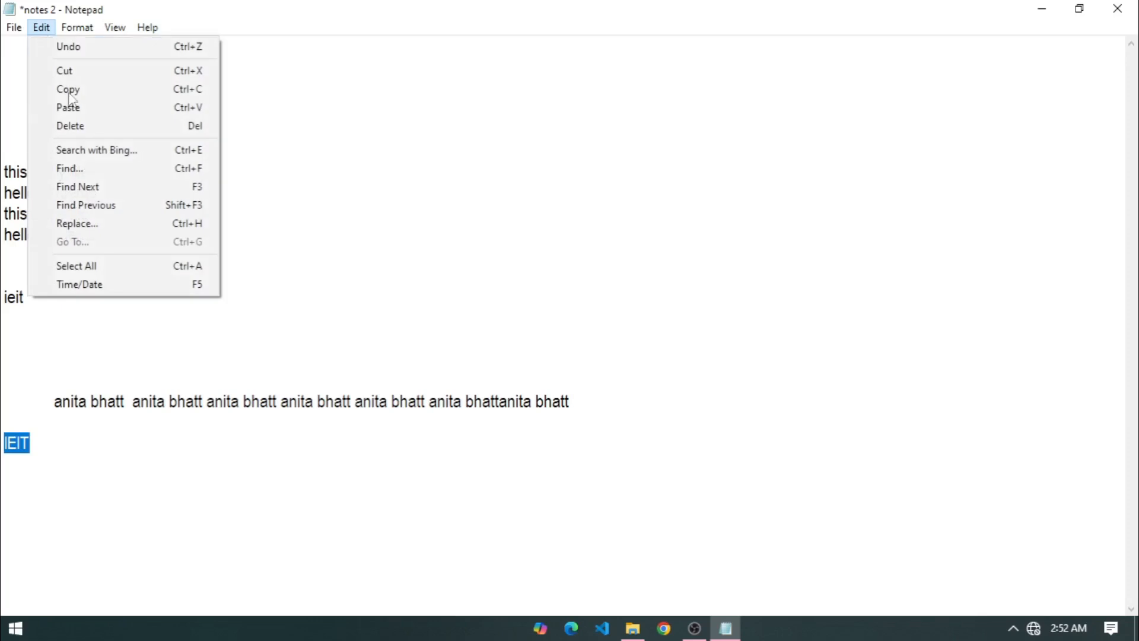
pyautogui.click(112, 227)
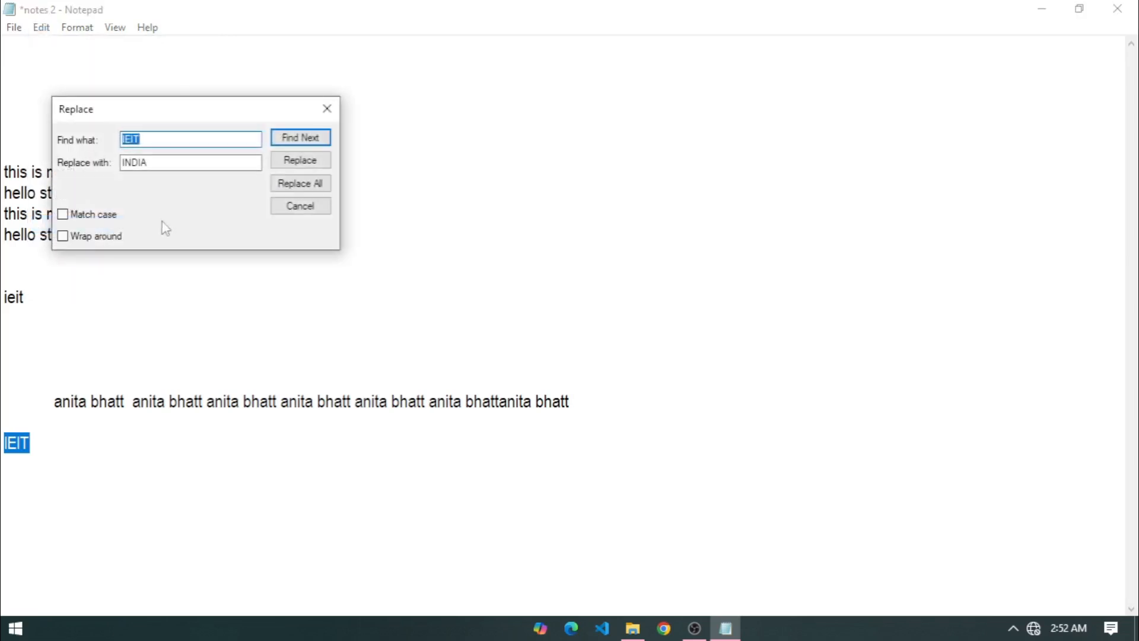
pyautogui.moveTo(178, 110); pyautogui.dragTo(564, 118)
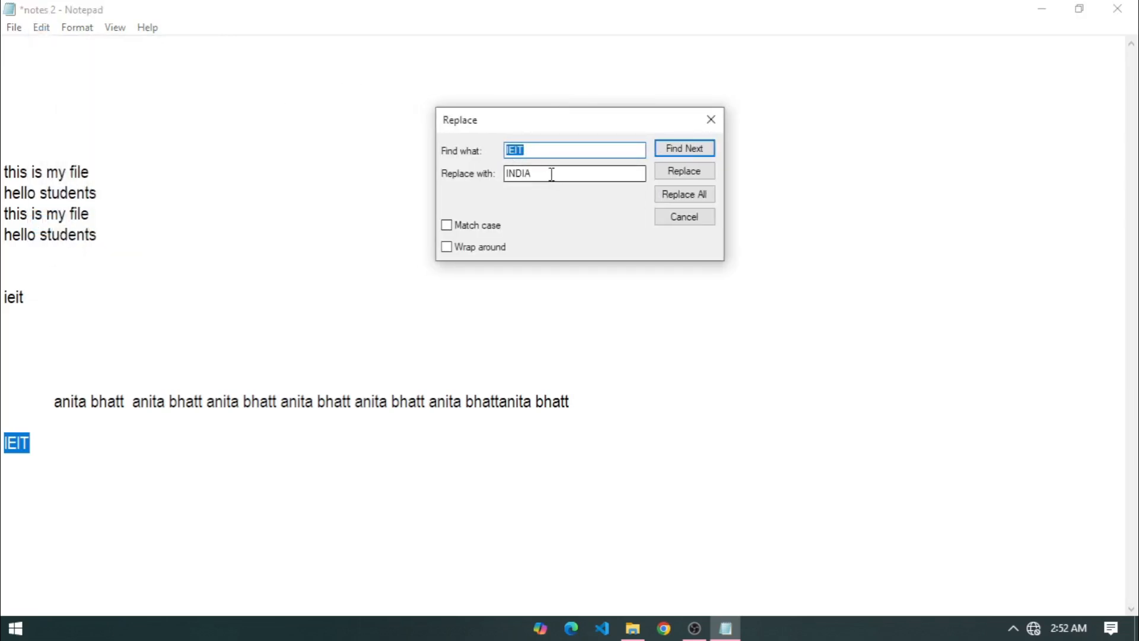
pyautogui.moveTo(552, 172); pyautogui.dragTo(410, 184)
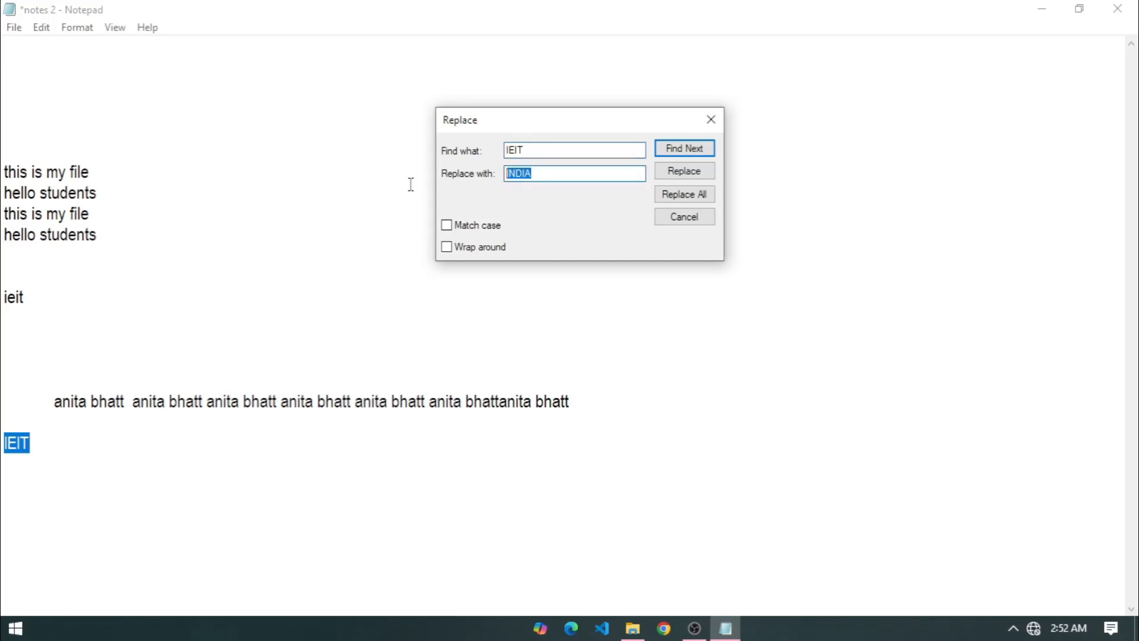
pyautogui.click(688, 173)
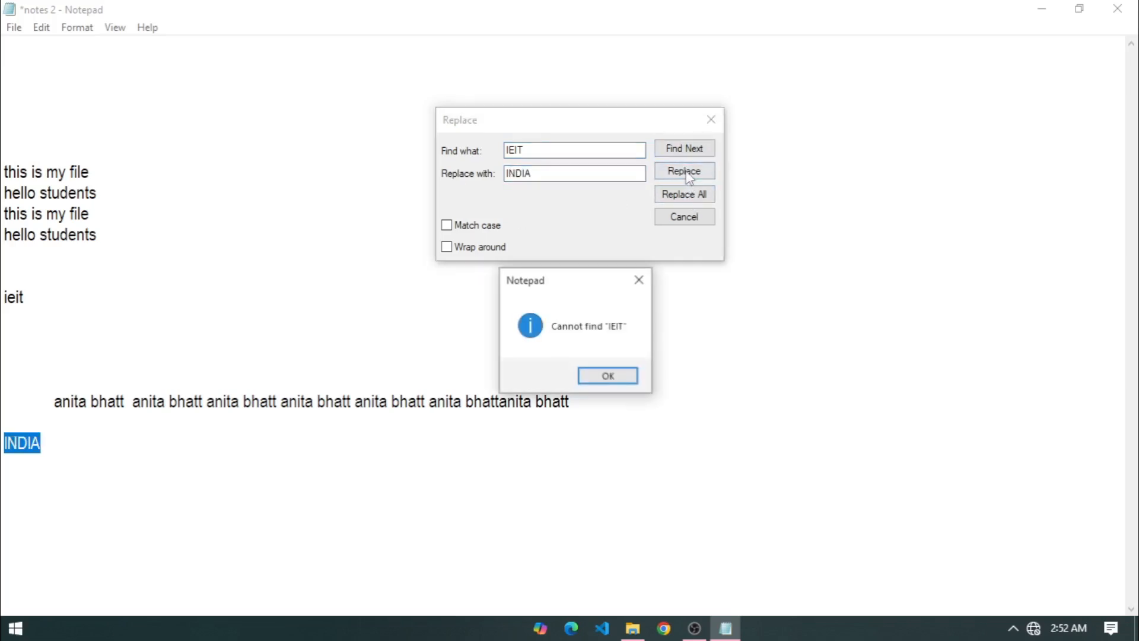
pyautogui.click(608, 377)
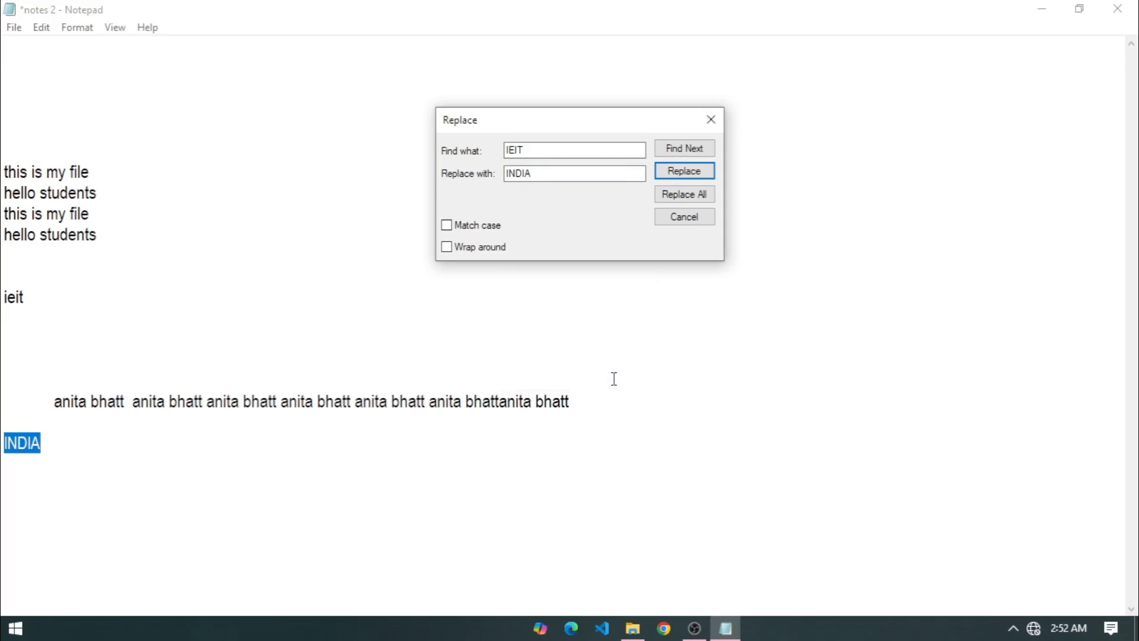
pyautogui.click(680, 205)
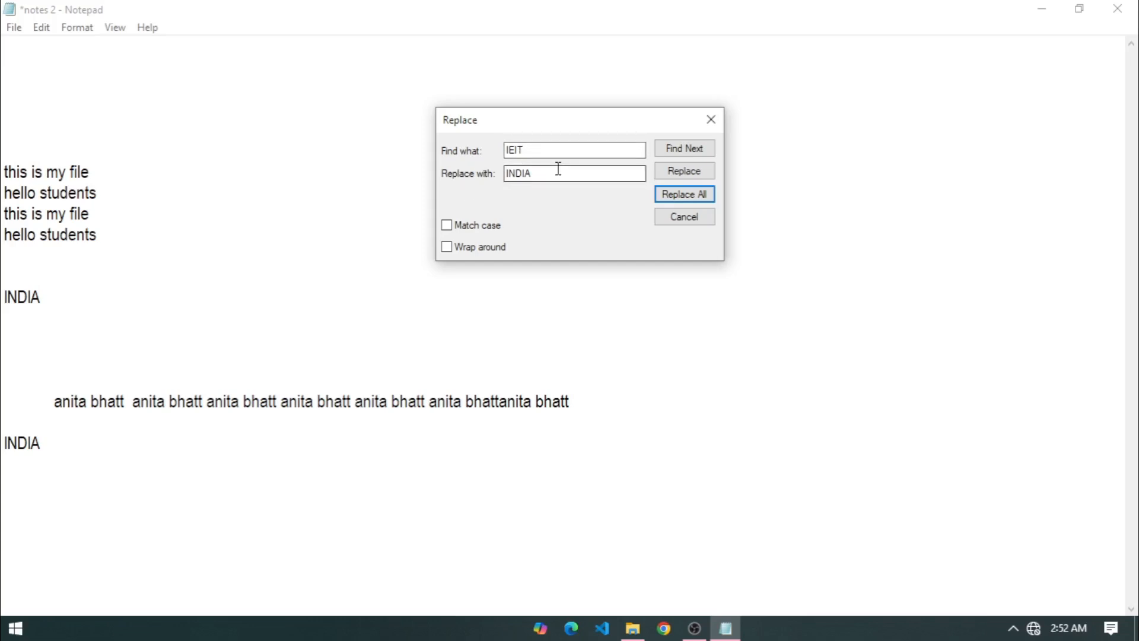
pyautogui.click(710, 119)
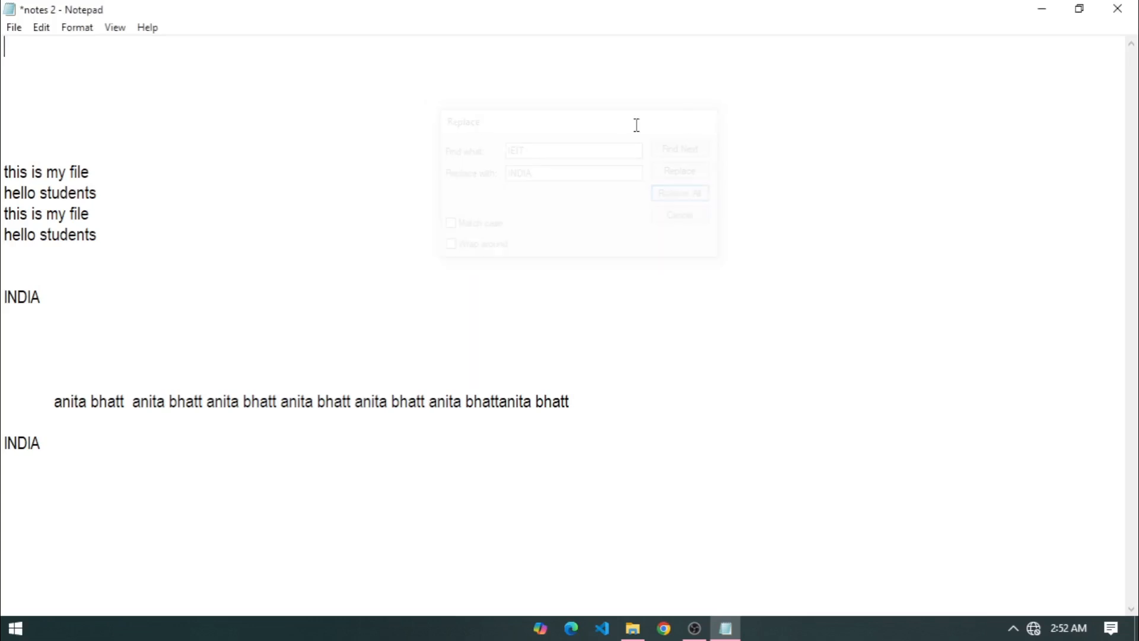
# Select from 'this is my file' to the last INDIA and paste it repeatedly at the end.
pyautogui.click(39, 29)
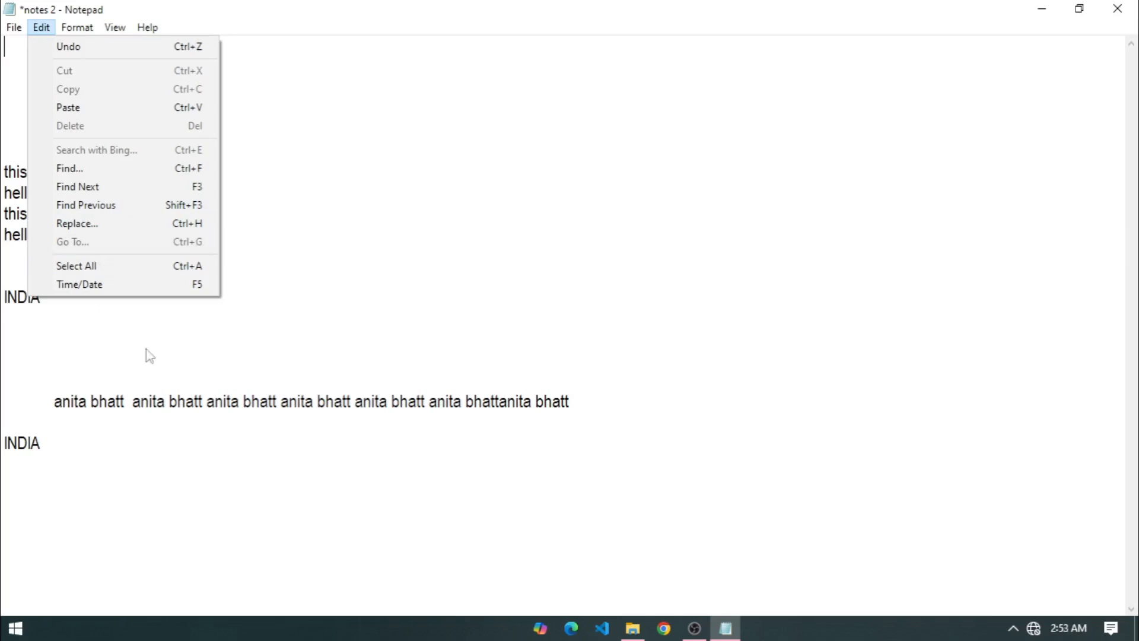
pyautogui.click(160, 388)
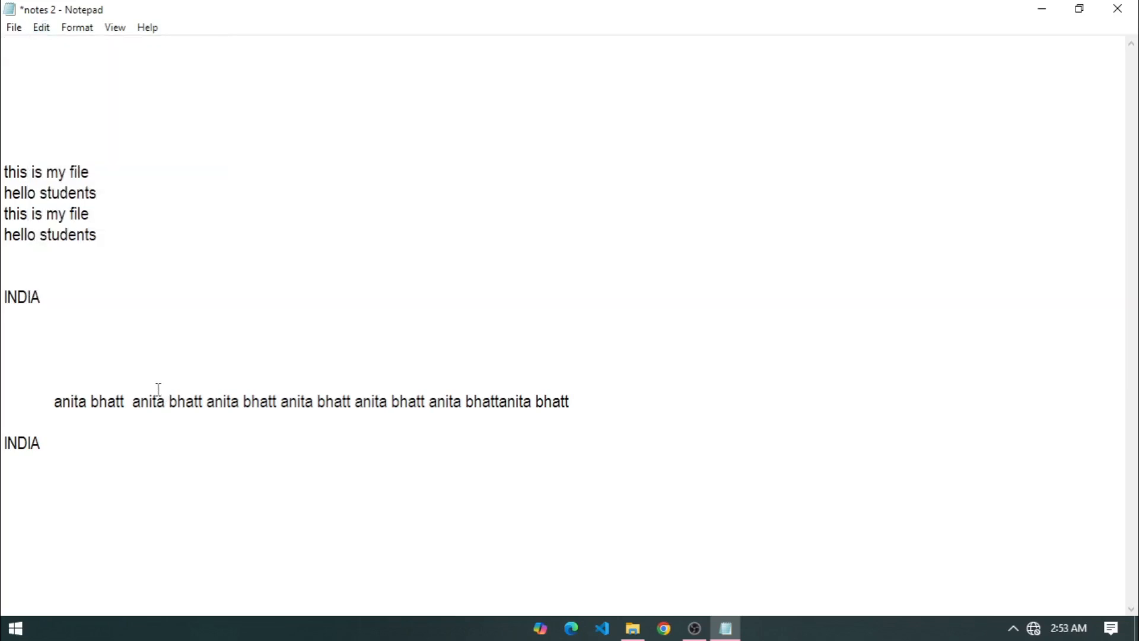
pyautogui.moveTo(56, 458); pyautogui.dragTo(3, 177)
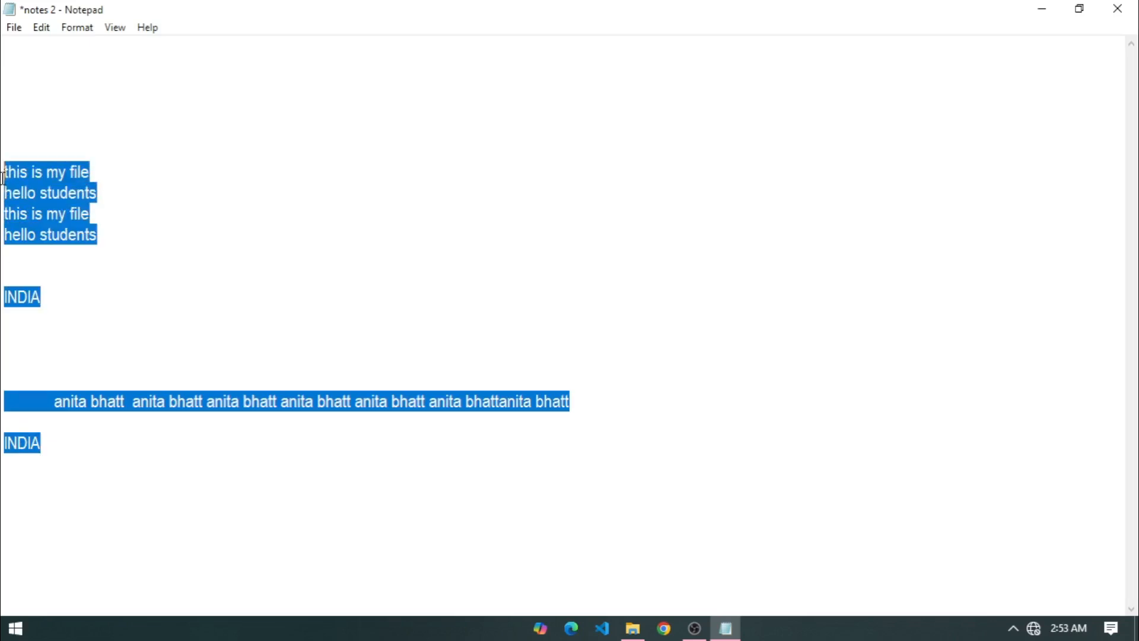
pyautogui.click(181, 330)
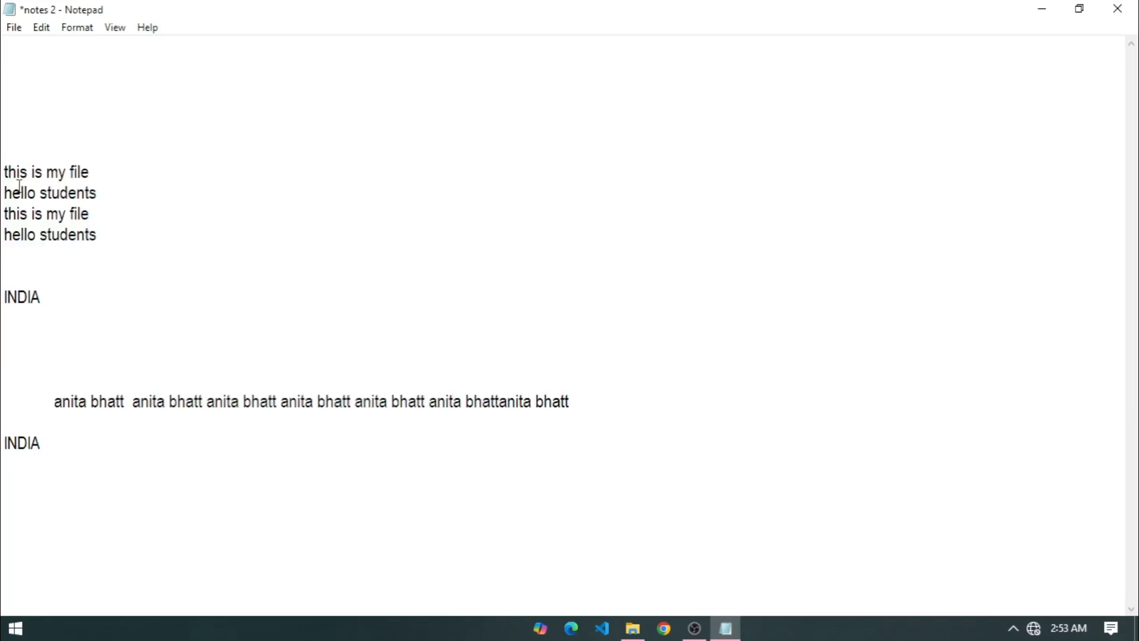
pyautogui.moveTo(2, 177); pyautogui.dragTo(204, 485)
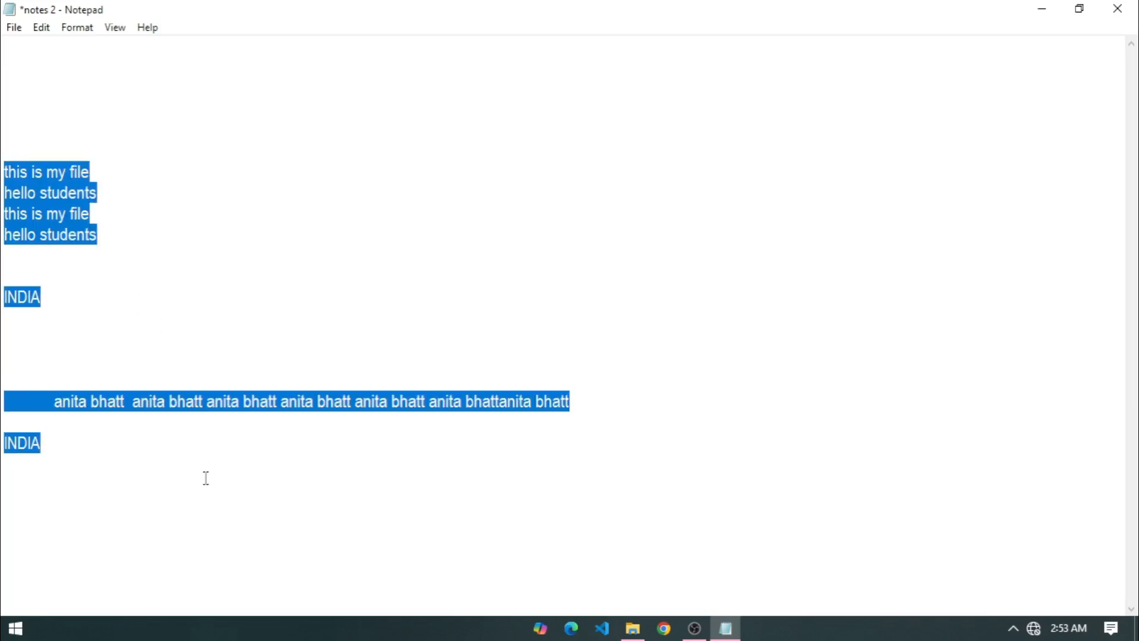
pyautogui.click(84, 495)
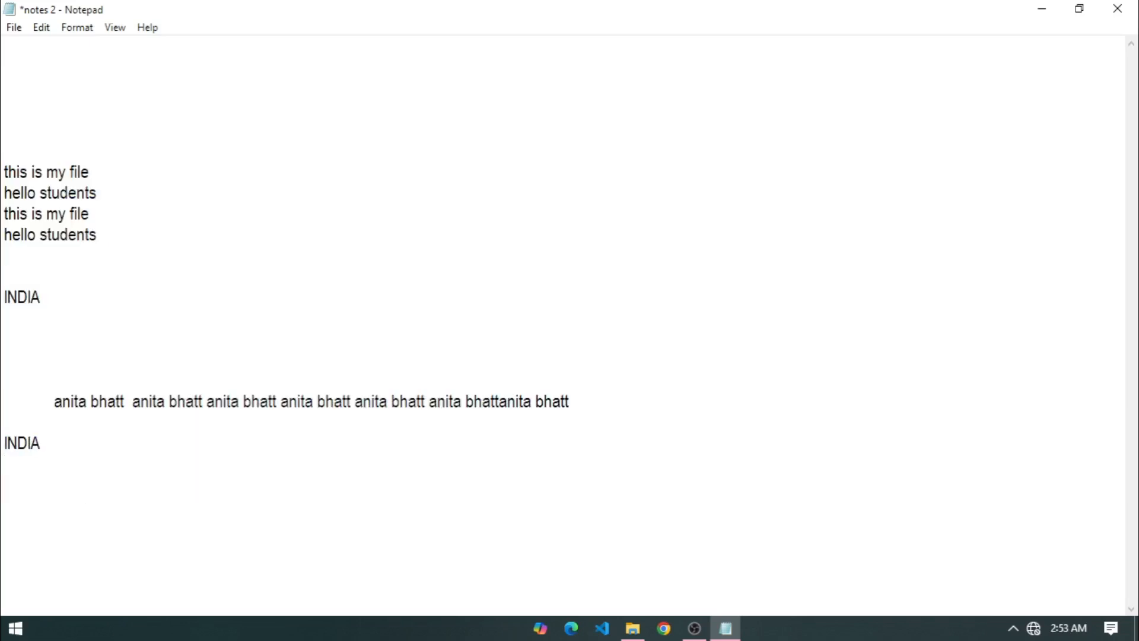
pyautogui.hotkey('ctrl', 'v')
pyautogui.hotkey('ctrl', 'v')
pyautogui.hotkey('ctrl', 'v')
pyautogui.hotkey('ctrl', 'v')
pyautogui.hotkey('ctrl', 'v')
pyautogui.hotkey('ctrl', 'v')
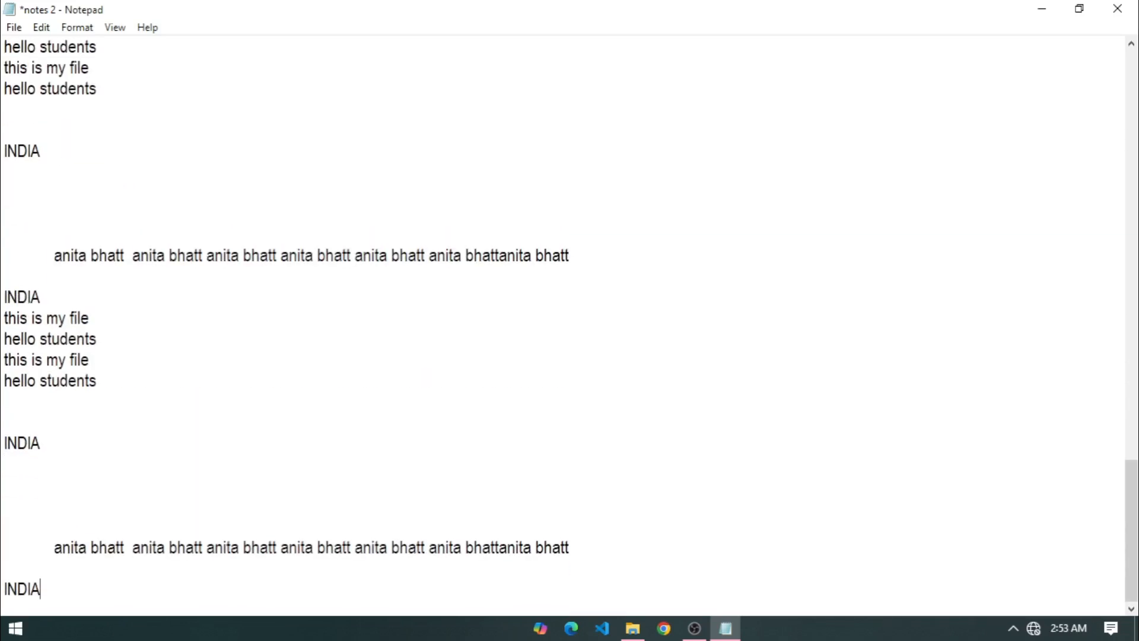
pyautogui.press('Return')
pyautogui.press('BackSpace')
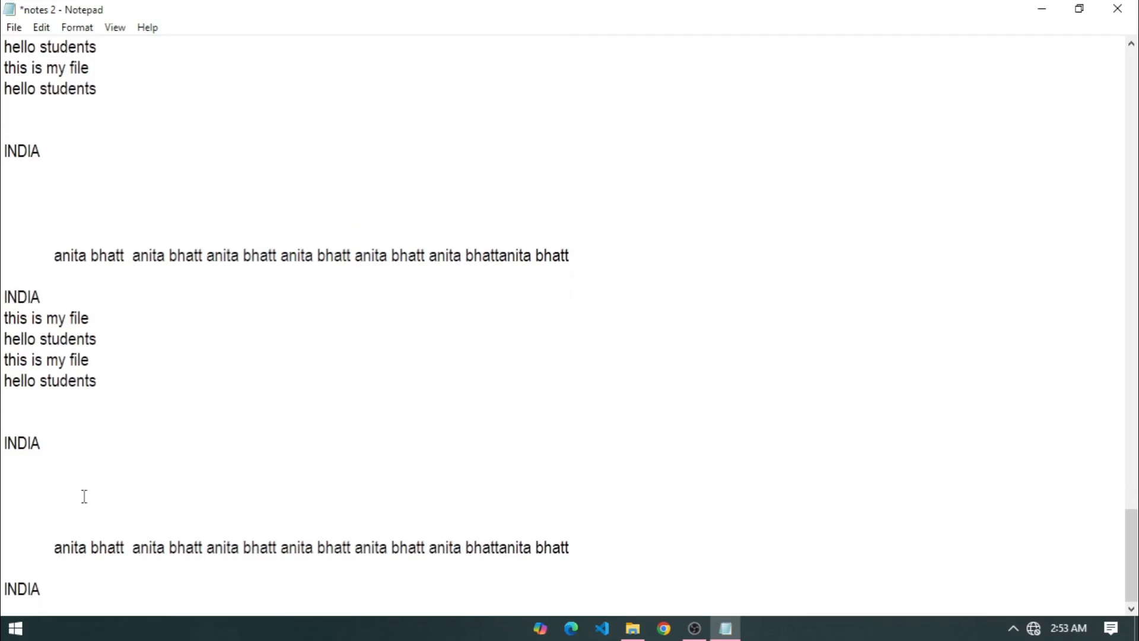
pyautogui.moveTo(1132, 524)
pyautogui.mouseDown()
pyautogui.moveTo(1135, 84)
pyautogui.moveTo(1127, 465)
pyautogui.moveTo(1121, 190)
pyautogui.moveTo(1119, 211)
pyautogui.moveTo(1121, 525)
pyautogui.mouseUp()
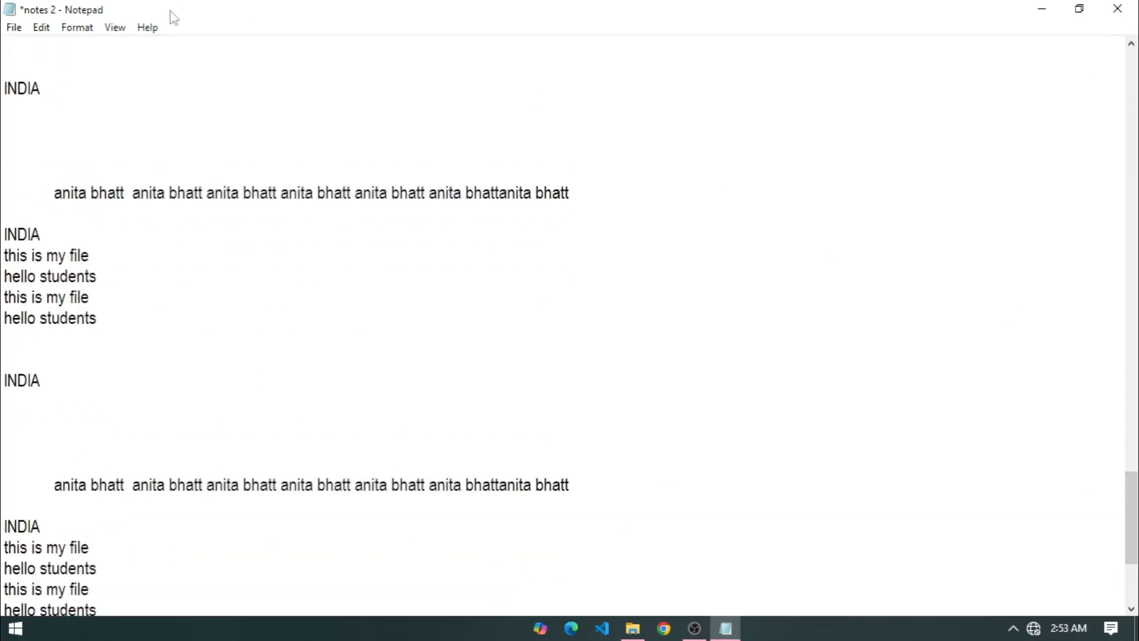
# Show the status bar with line/column, 100% zoom, Windows (CRLF) and UTF-8.
pyautogui.click(117, 28)
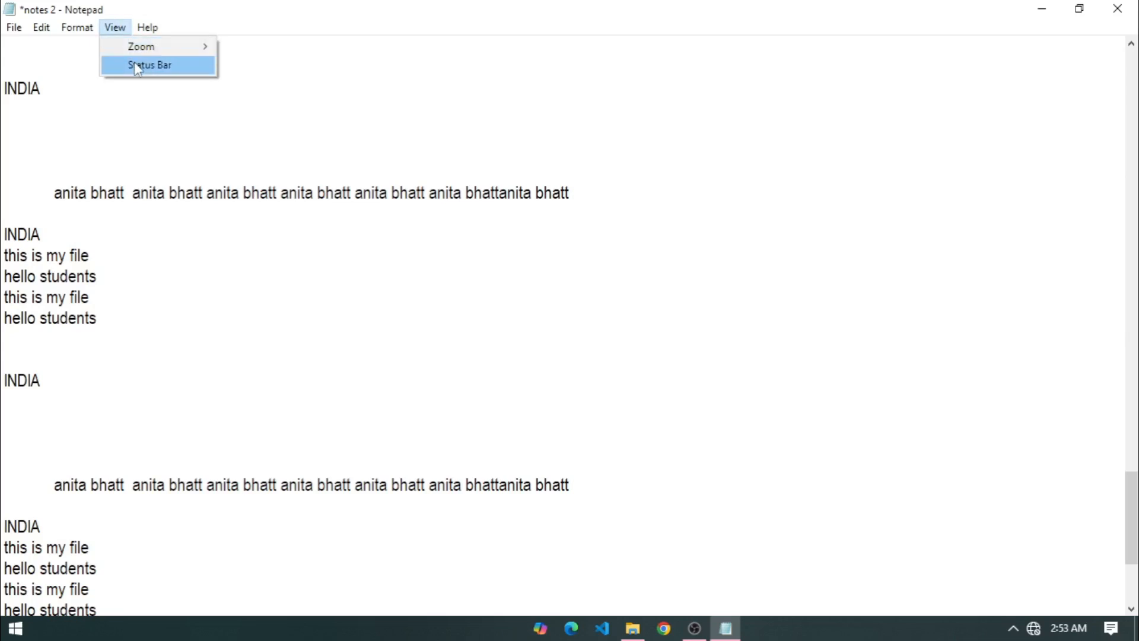
pyautogui.click(137, 64)
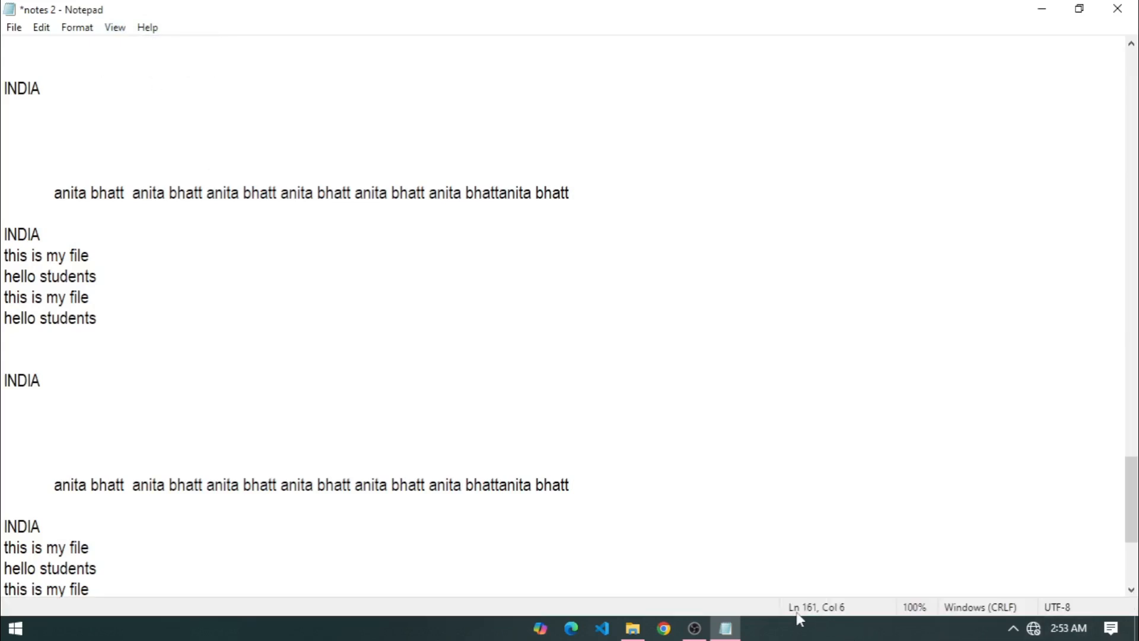
pyautogui.moveTo(1134, 504); pyautogui.dragTo(1135, 603)
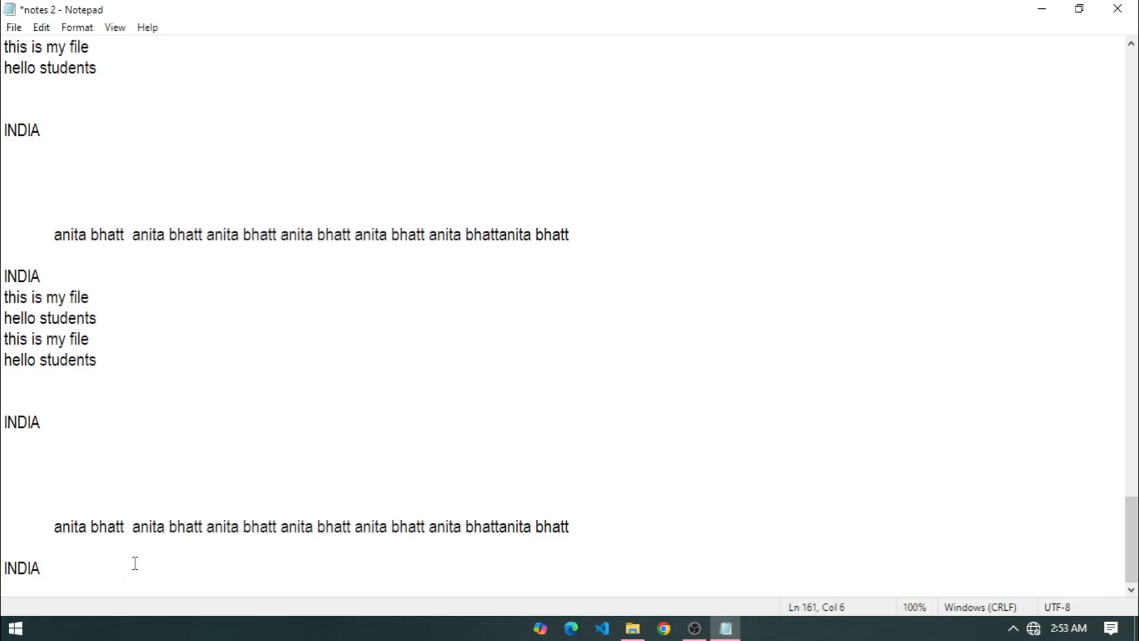
# Place the caret near the indented name line and browse Edit and Format menus unchanged.
pyautogui.moveTo(25, 235); pyautogui.dragTo(43, 251)
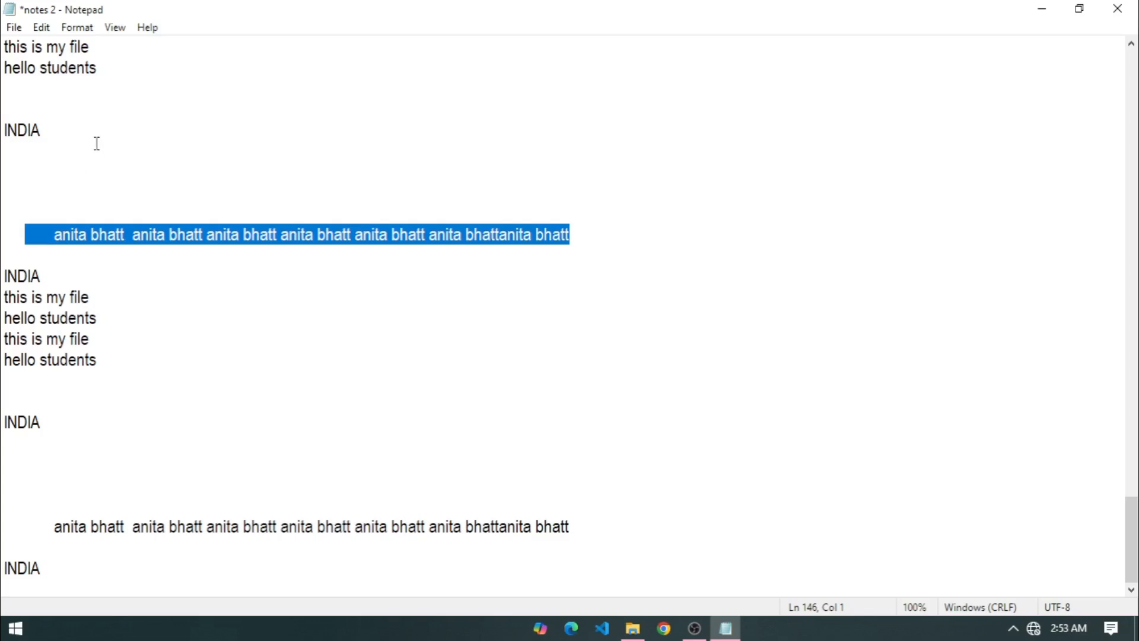
pyautogui.click(76, 106)
pyautogui.press('Up')
pyautogui.press('Up')
pyautogui.press('Up')
pyautogui.press('Up')
pyautogui.press('Up')
pyautogui.press('Up')
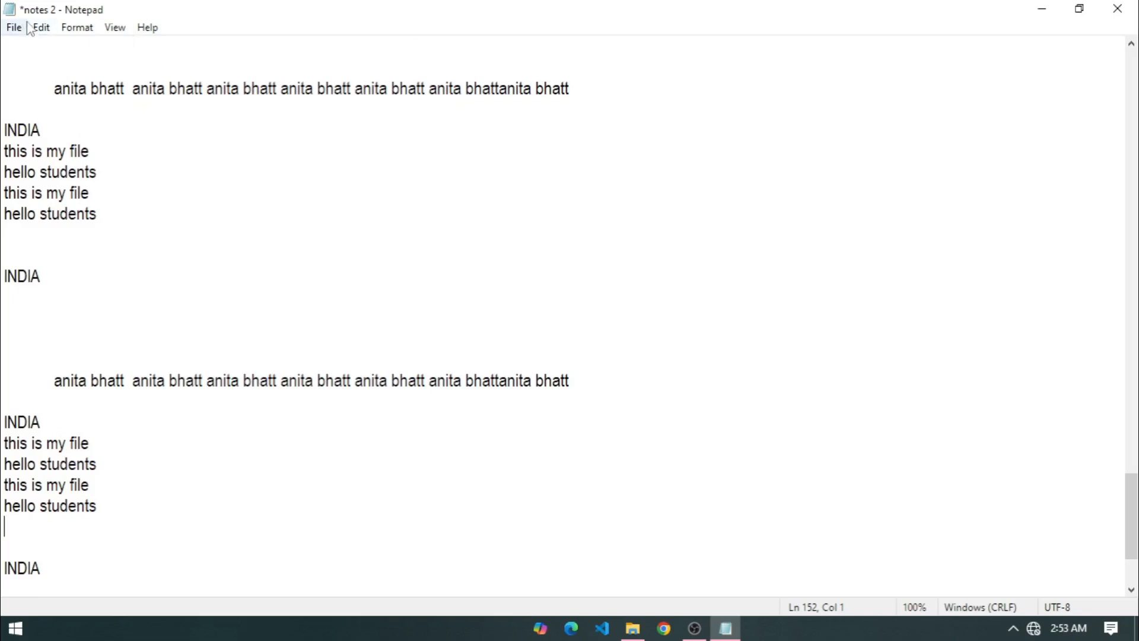
pyautogui.click(42, 27)
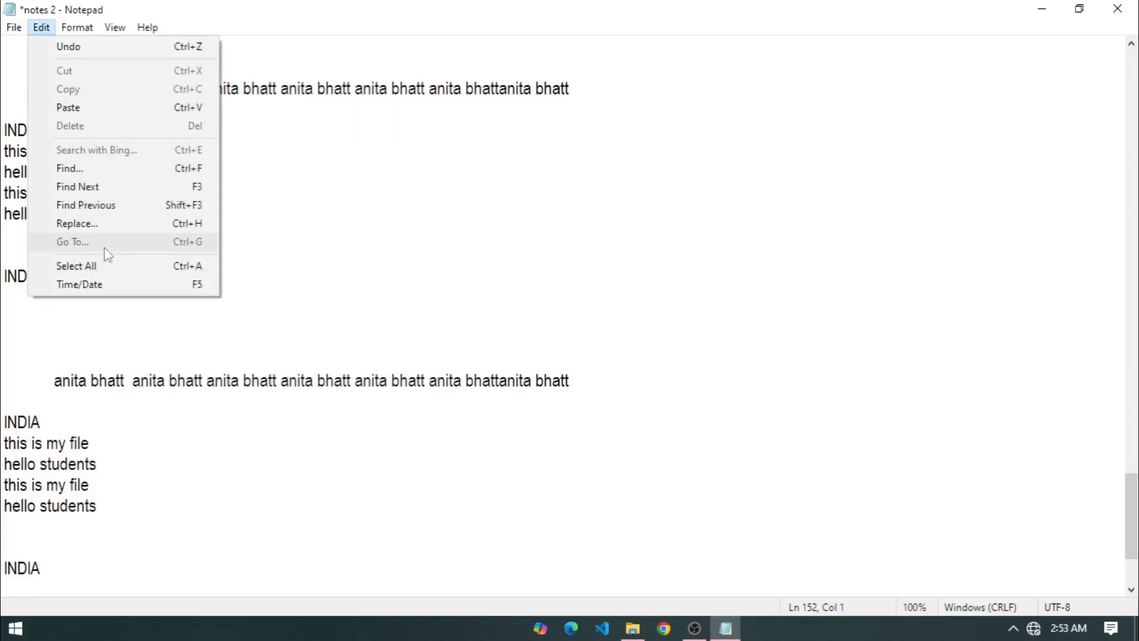
pyautogui.click(410, 279)
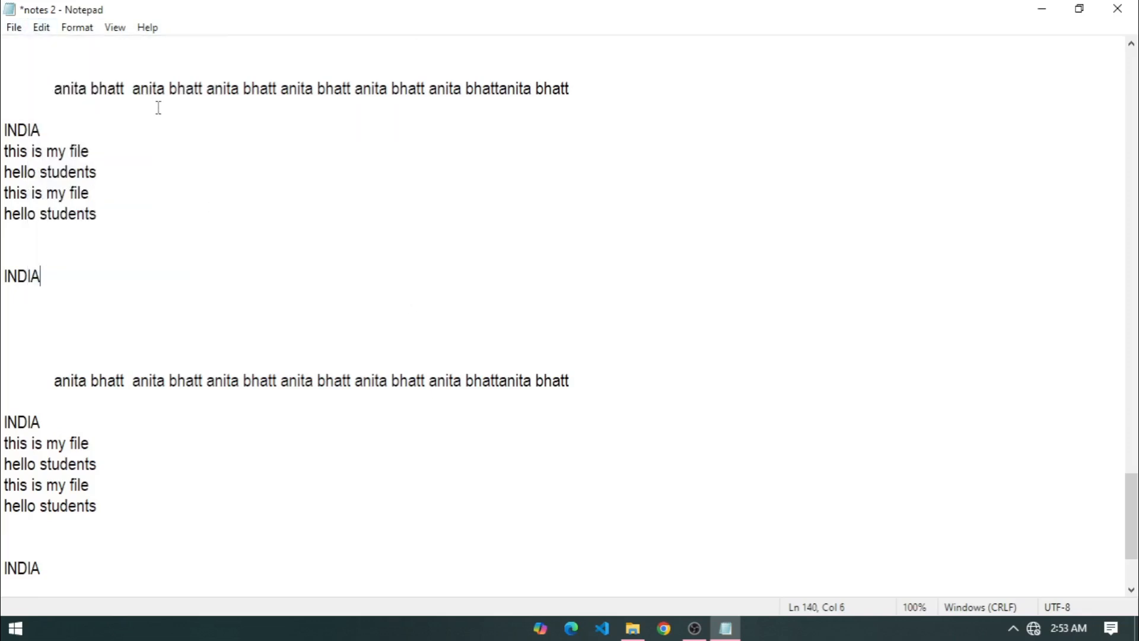
pyautogui.click(78, 30)
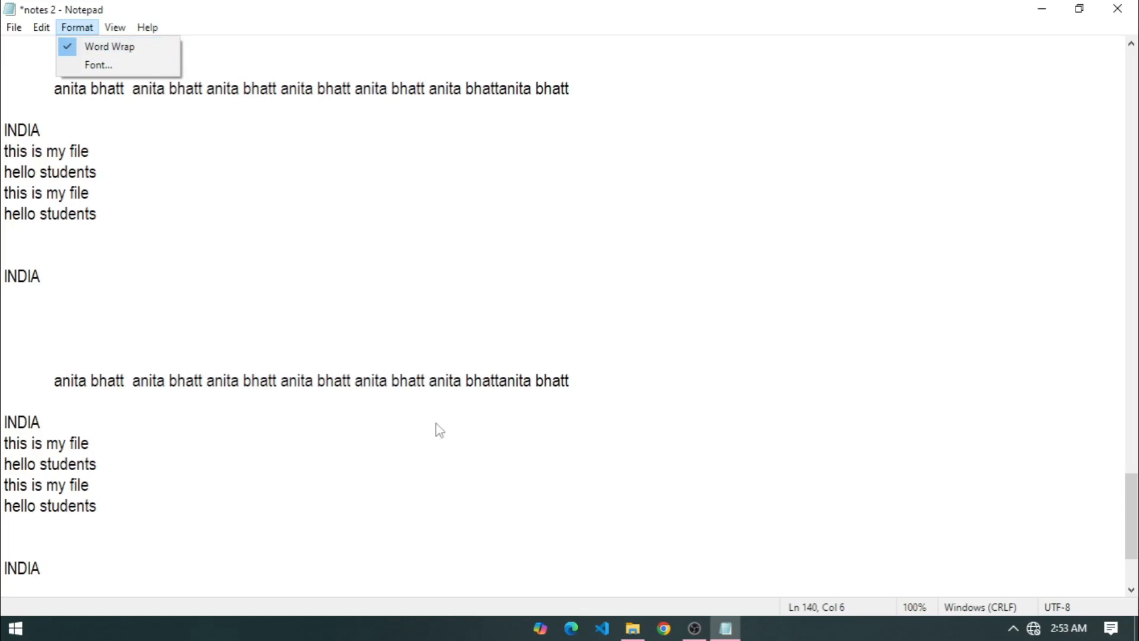
pyautogui.click(607, 450)
# Append a long string of random letters to the indented name line and turn off word wrap.
pyautogui.click(593, 384)
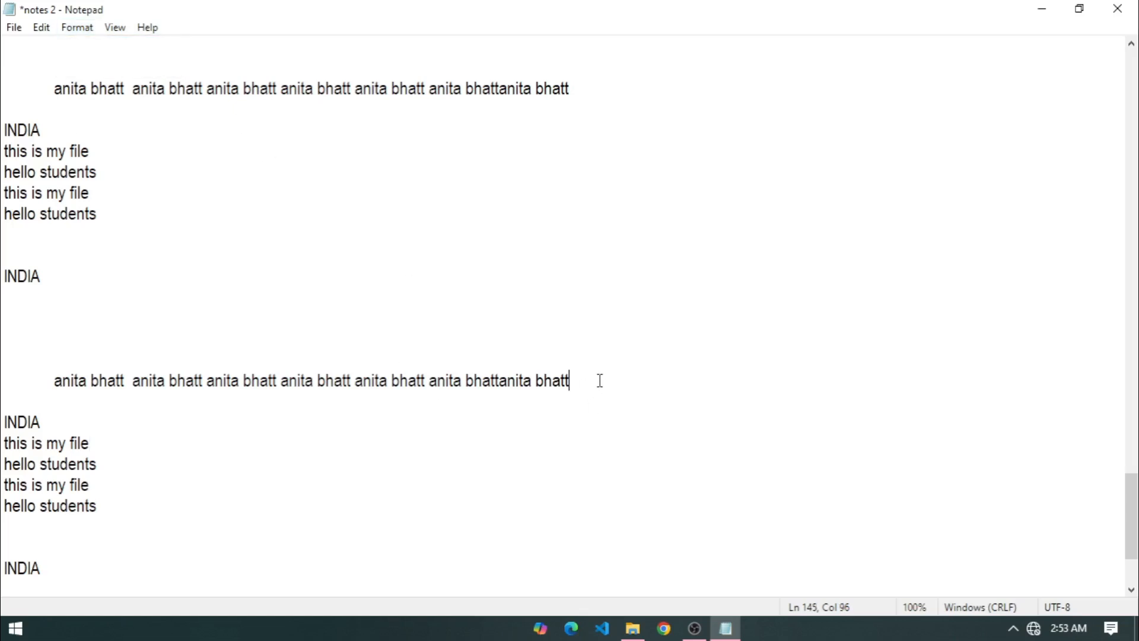
pyautogui.write('jkjlkjasdlkfjlk djfalkdjf lkjsdflkjlk fjsalkfj dlkfj')
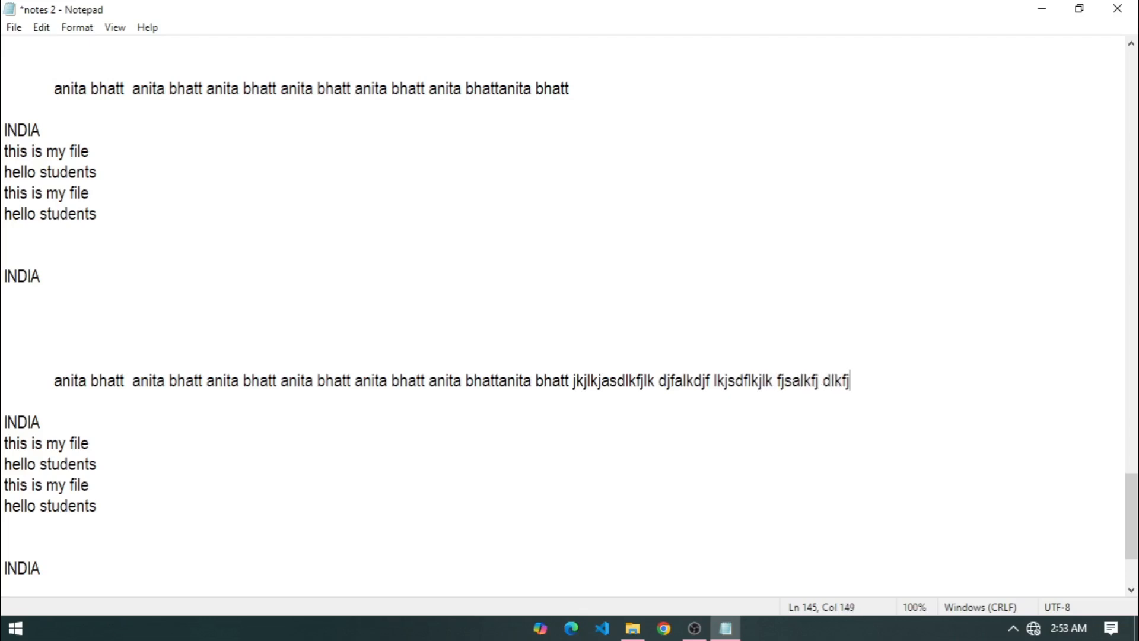
pyautogui.write('alkdjflksdjf lksdjflkajsdflkasdjflkaj dflkajsdflkasjd flk')
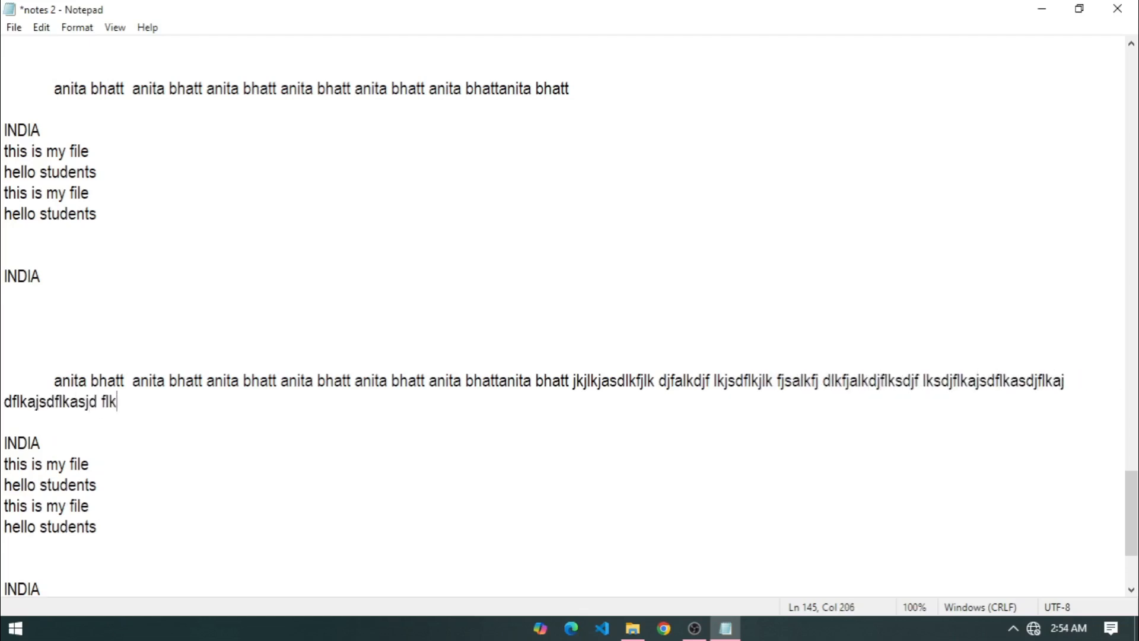
pyautogui.write('asdfj asdlkfjaslkfj aslkdfj alks djflkasdfj lkadjflkj dlkf')
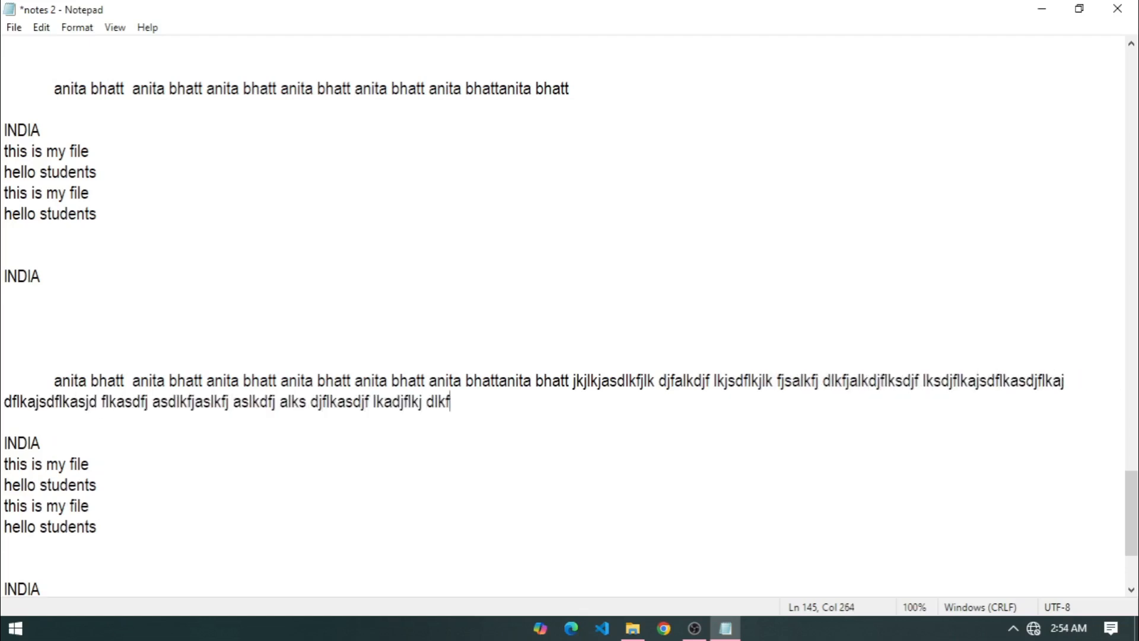
pyautogui.write('adjlkf asdfsd fasdfasd fasdfa sdfasdf s')
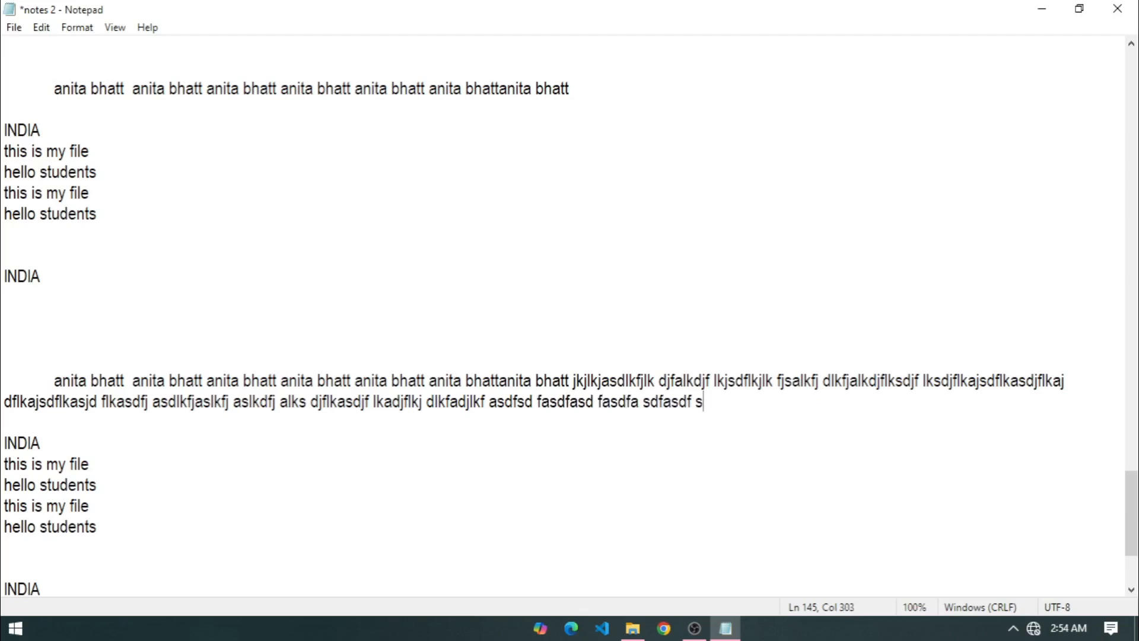
pyautogui.write('dflkadflkasdjflk jasdlkfj aslkdfjasdlkfjalksdj flkasdjflk ajsdflkjasdlk fjalksdjflk ajdflkasd')
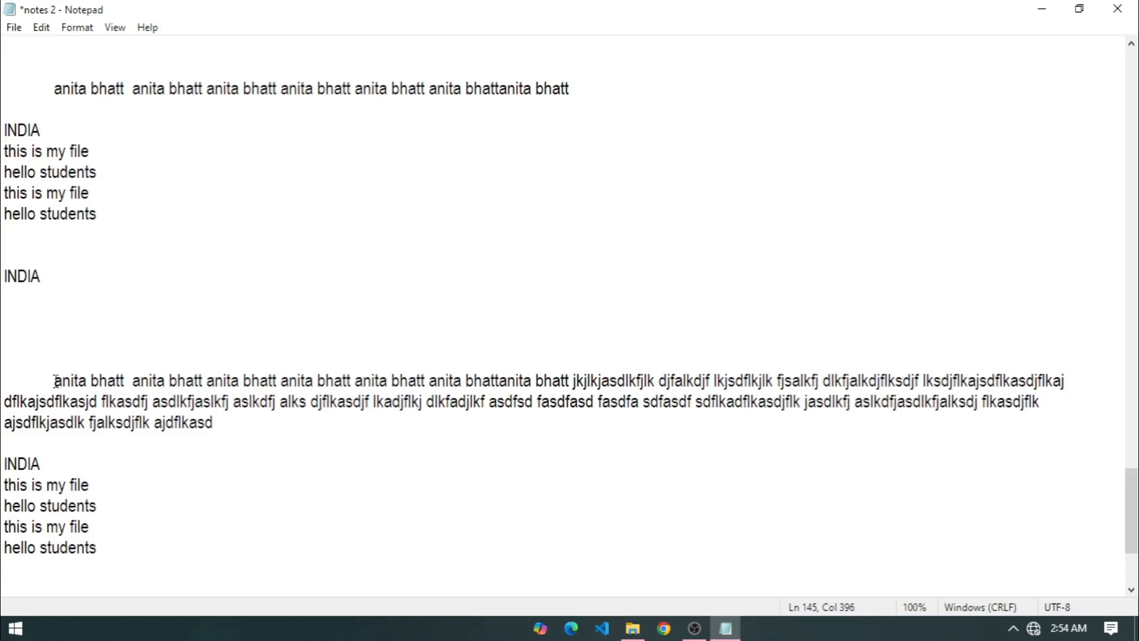
pyautogui.click(77, 28)
pyautogui.click(94, 47)
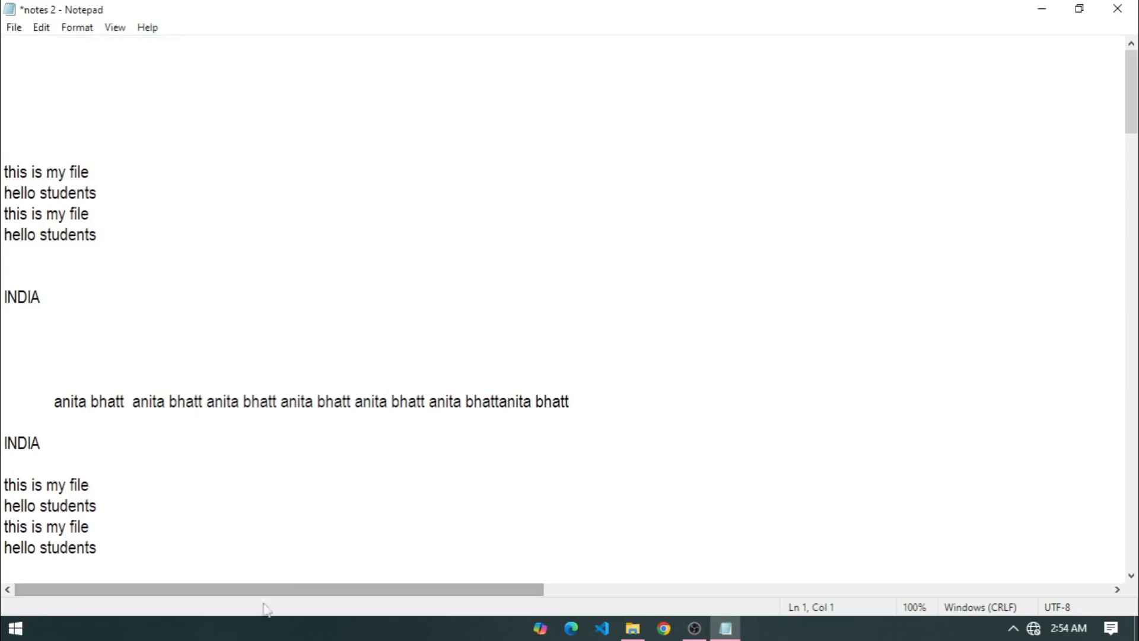
pyautogui.moveTo(1130, 118); pyautogui.dragTo(1098, 543)
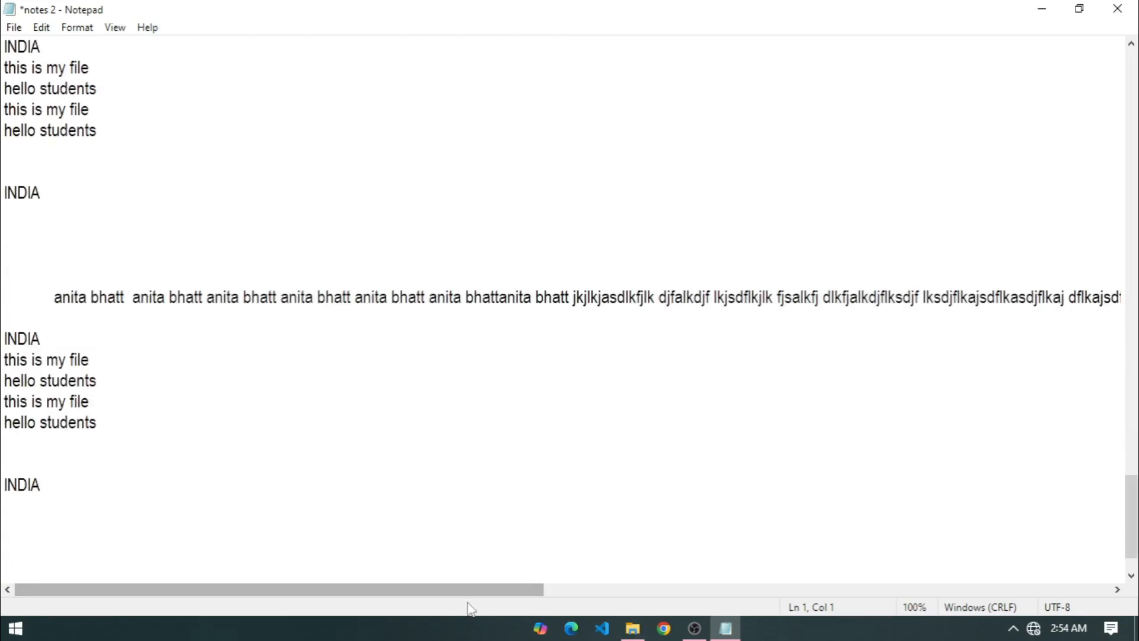
pyautogui.moveTo(472, 593); pyautogui.dragTo(117, 613)
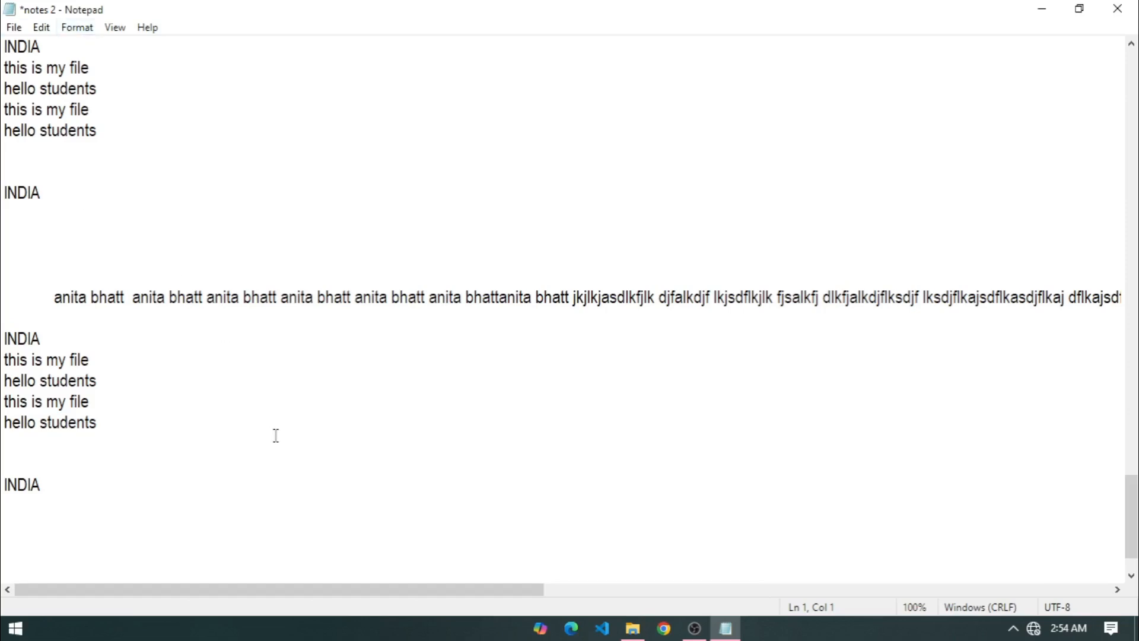
pyautogui.scroll(-1, 275, 439)
pyautogui.click(39, 30)
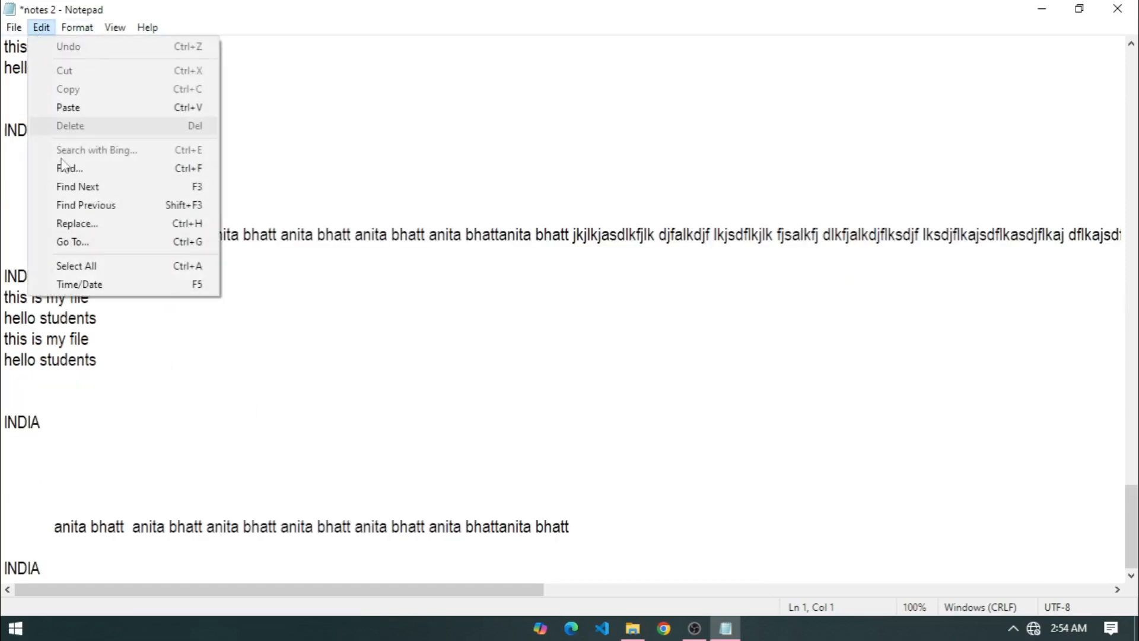
# Go to line 1 and type '1' at the start of the document.
pyautogui.click(122, 250)
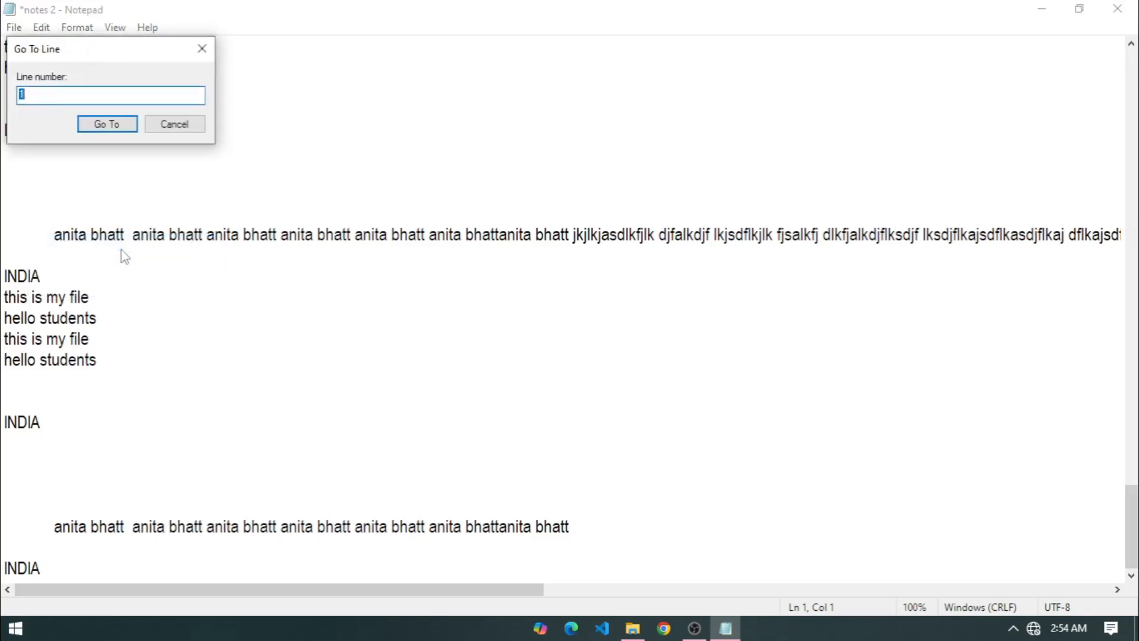
pyautogui.moveTo(79, 49); pyautogui.dragTo(519, 285)
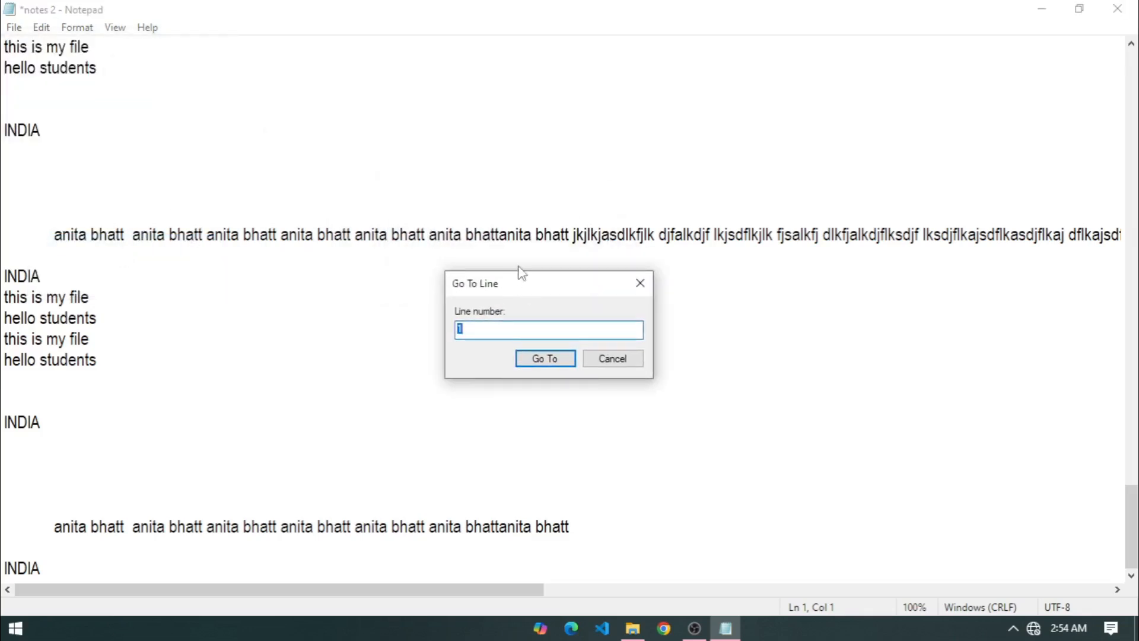
pyautogui.click(537, 361)
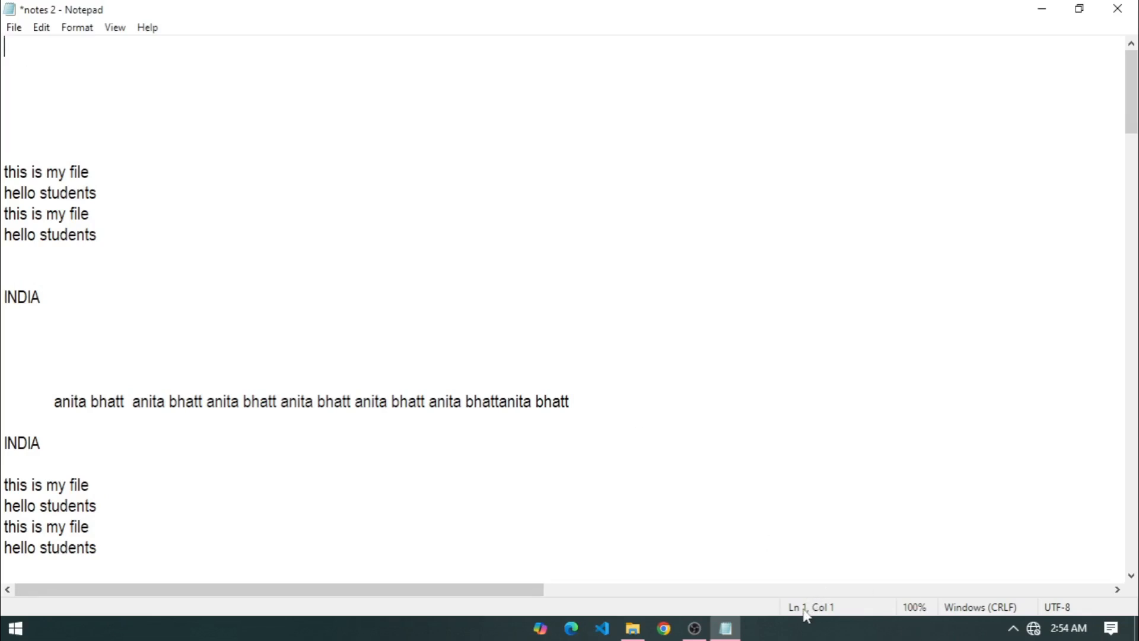
pyautogui.write('1')
# Turn Word Wrap back on in the Format menu.
pyautogui.click(72, 27)
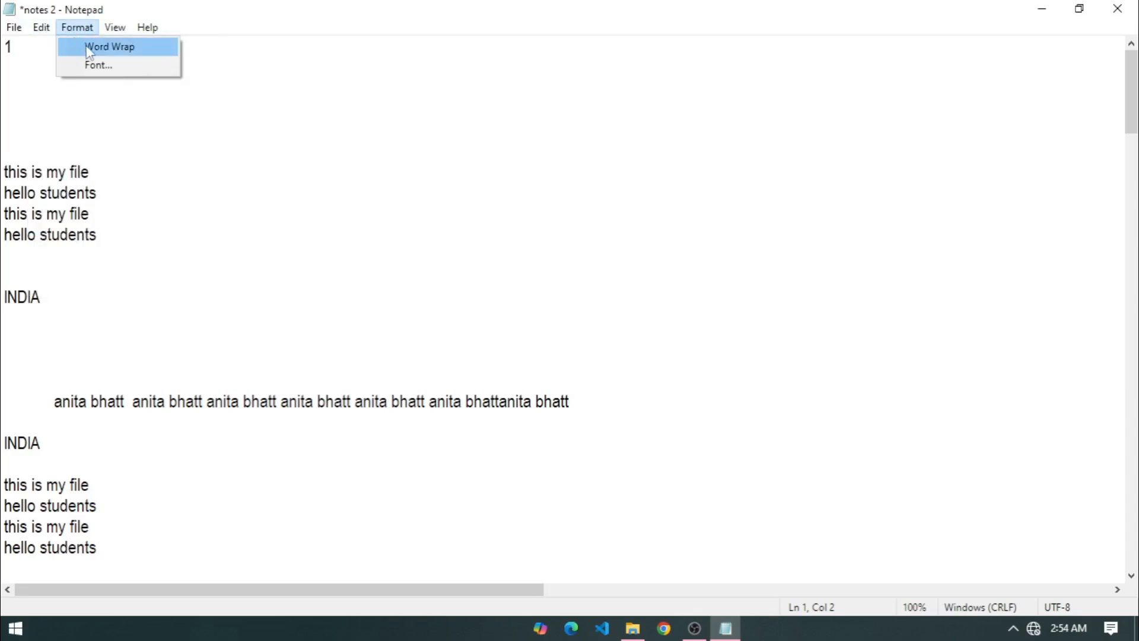
pyautogui.click(89, 48)
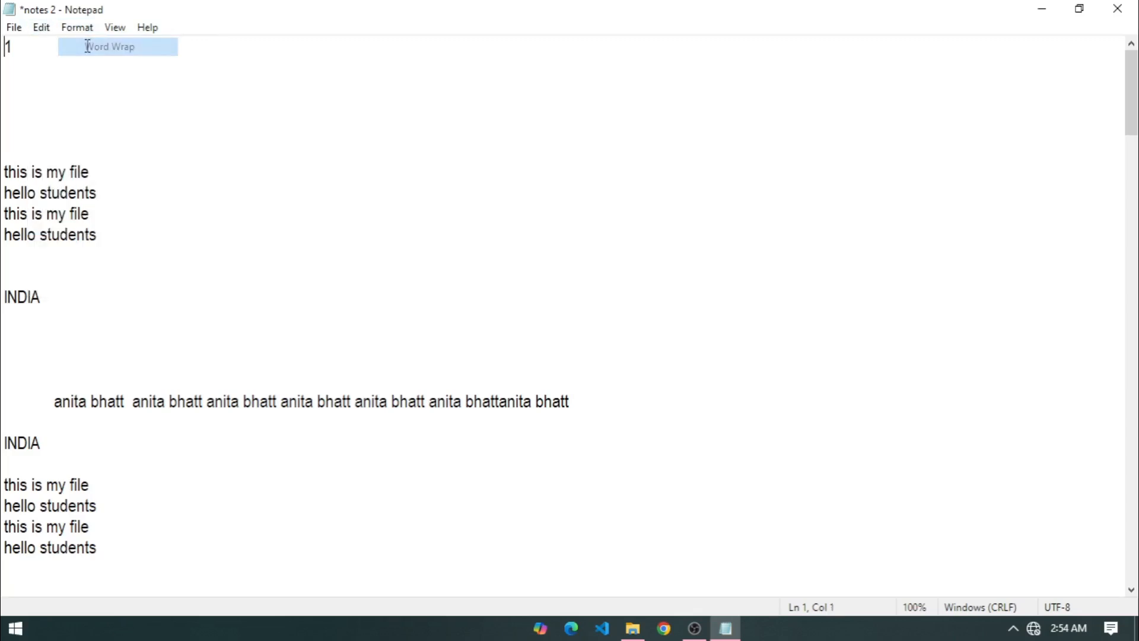
pyautogui.click(43, 28)
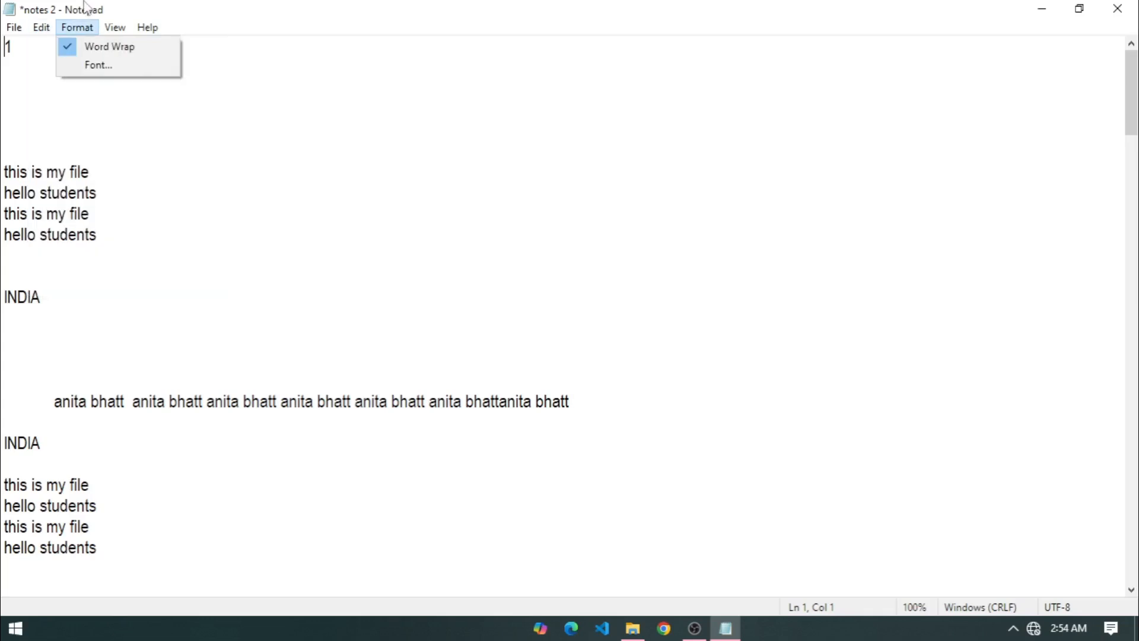
pyautogui.moveTo(77, 27)
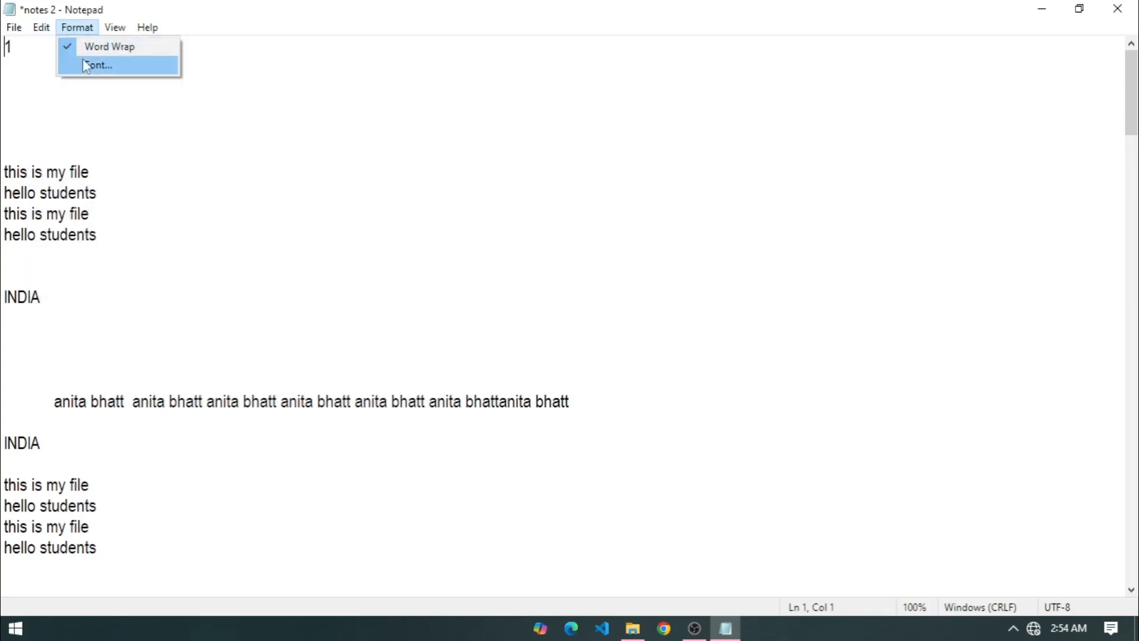
pyautogui.moveTo(37, 28)
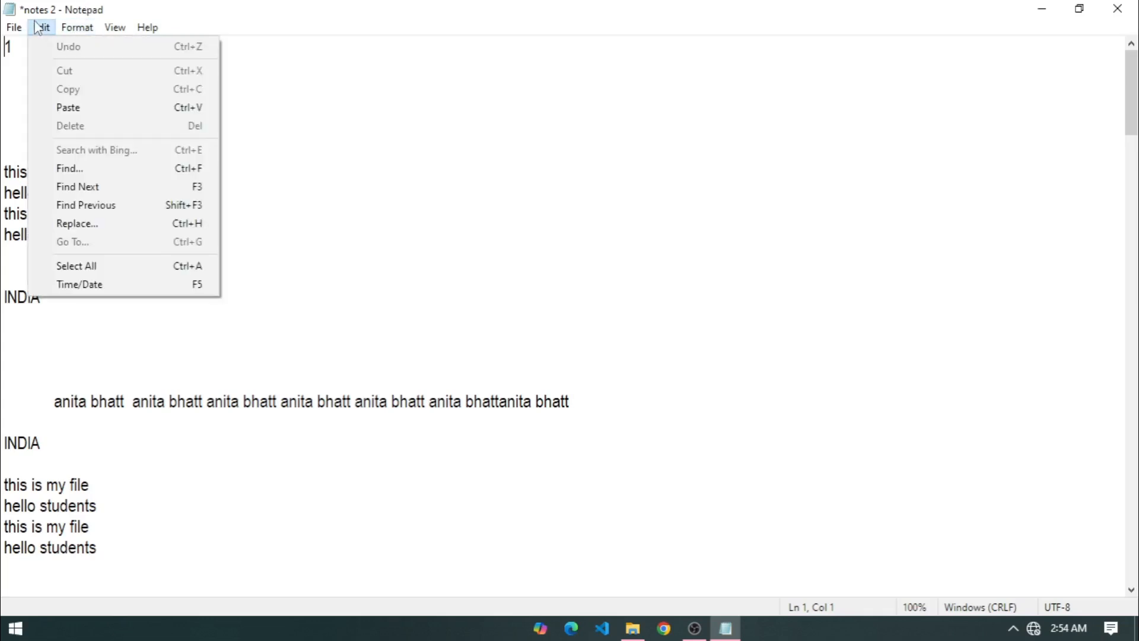
pyautogui.click(399, 265)
pyautogui.click(41, 27)
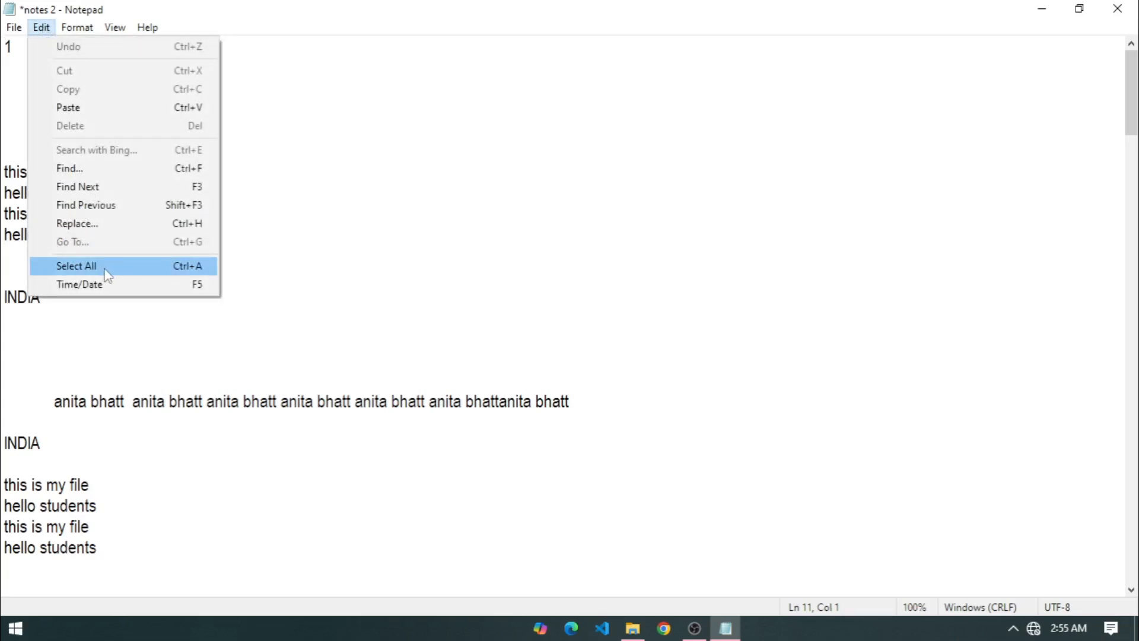
pyautogui.click(329, 300)
pyautogui.scroll(-14, 162, 337)
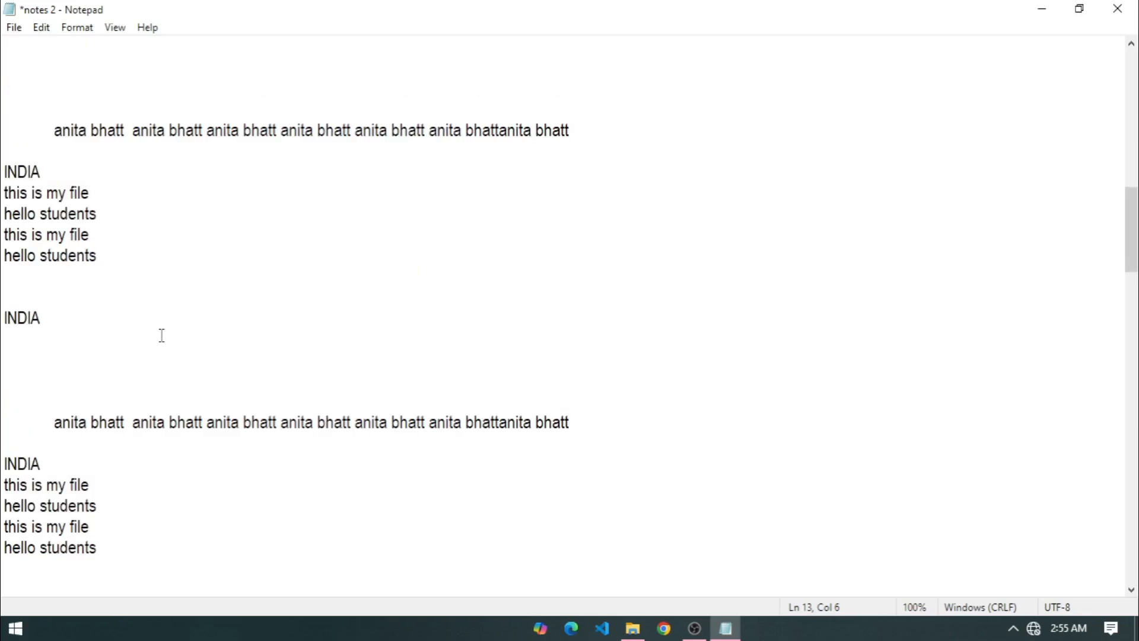
pyautogui.scroll(10, 161, 335)
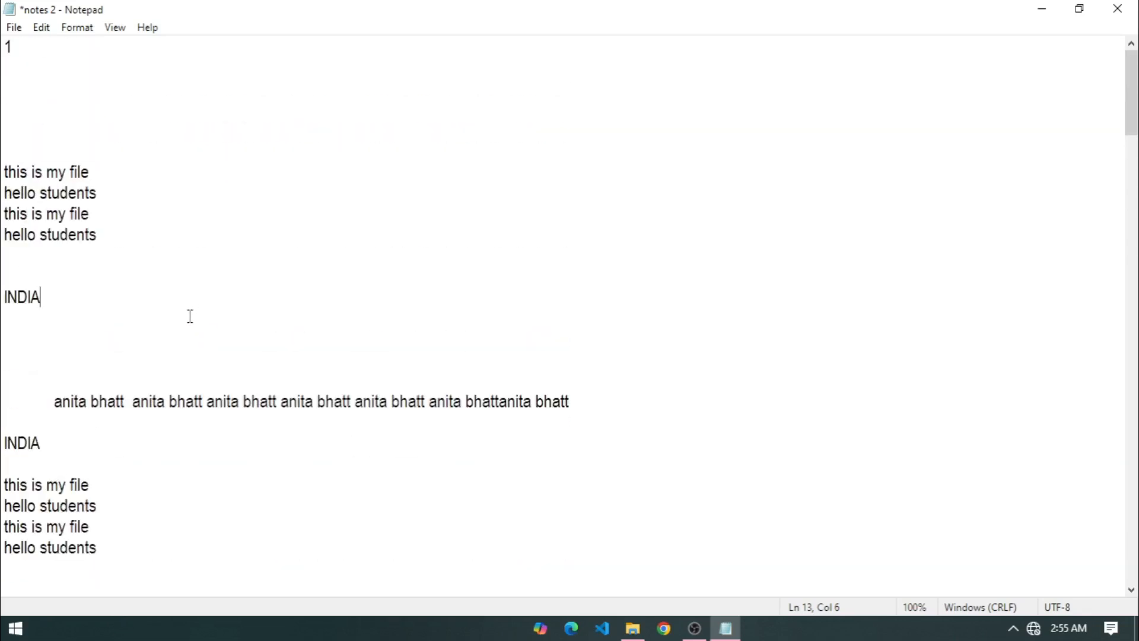
pyautogui.click(42, 27)
pyautogui.click(127, 266)
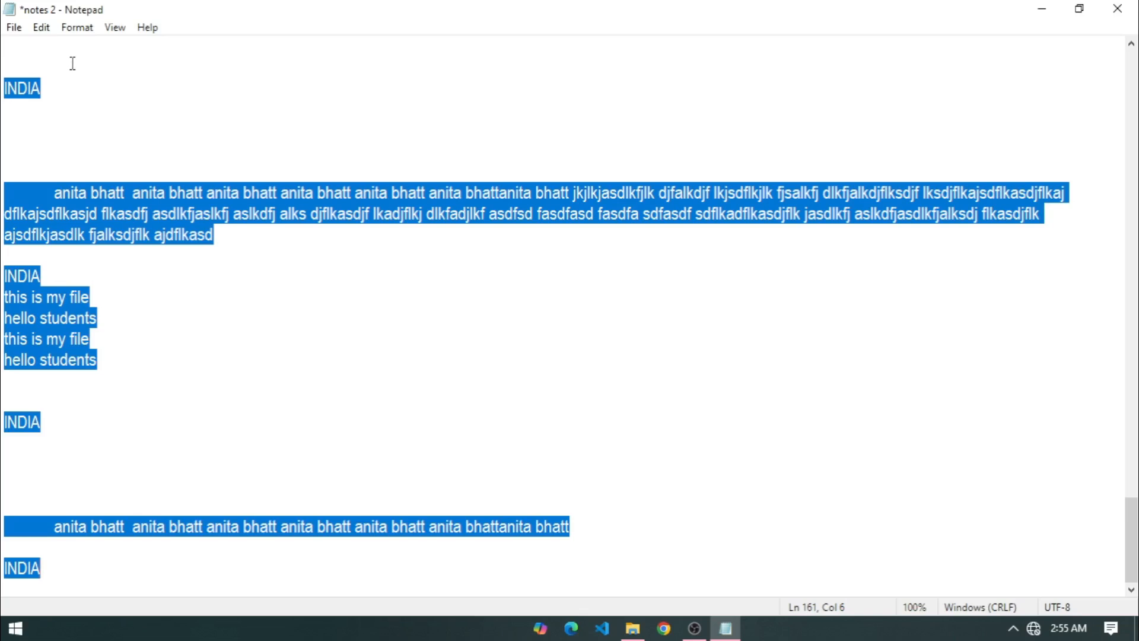
pyautogui.click(41, 27)
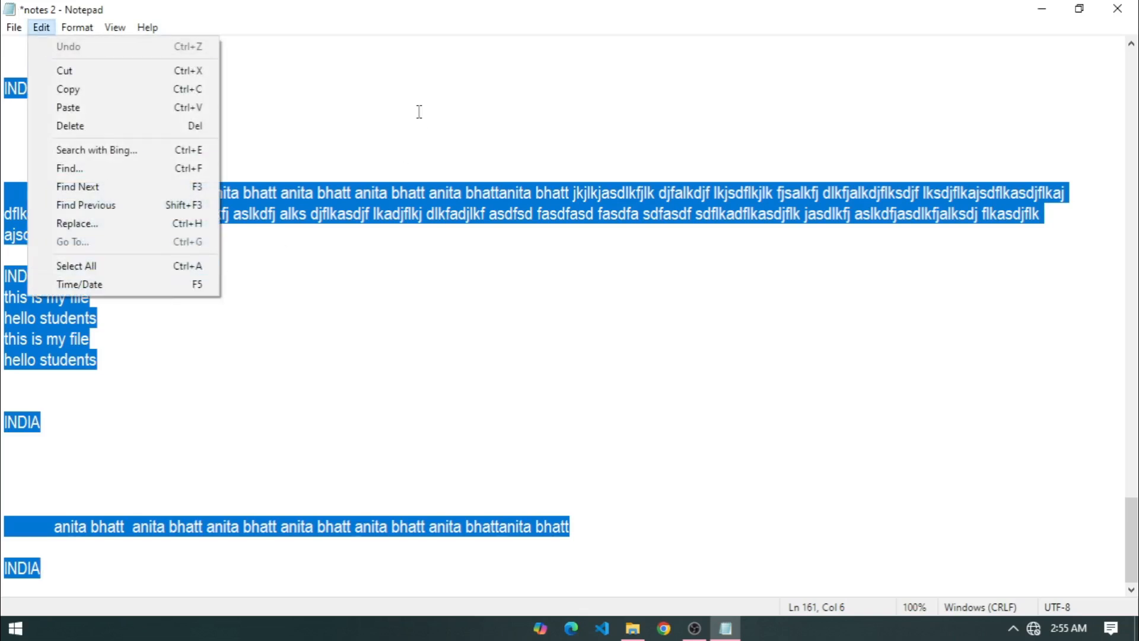
pyautogui.click(419, 111)
pyautogui.click(41, 28)
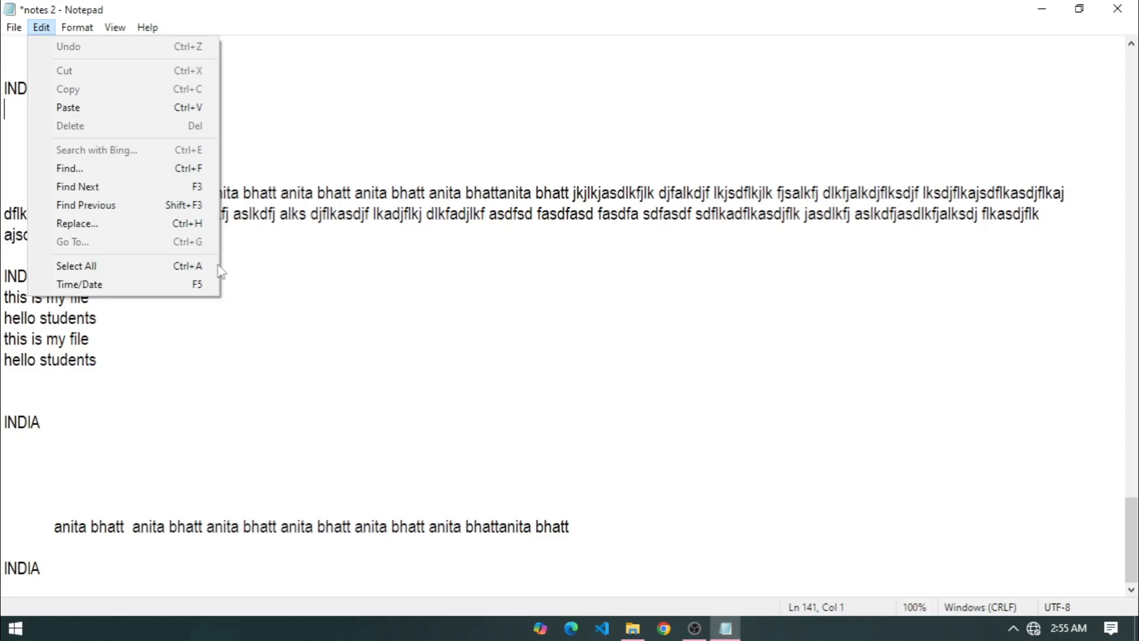
# Insert six F5 time/date stamps (2:55 AM 4/26/2025) on lines below 'hello students'.
pyautogui.click(300, 382)
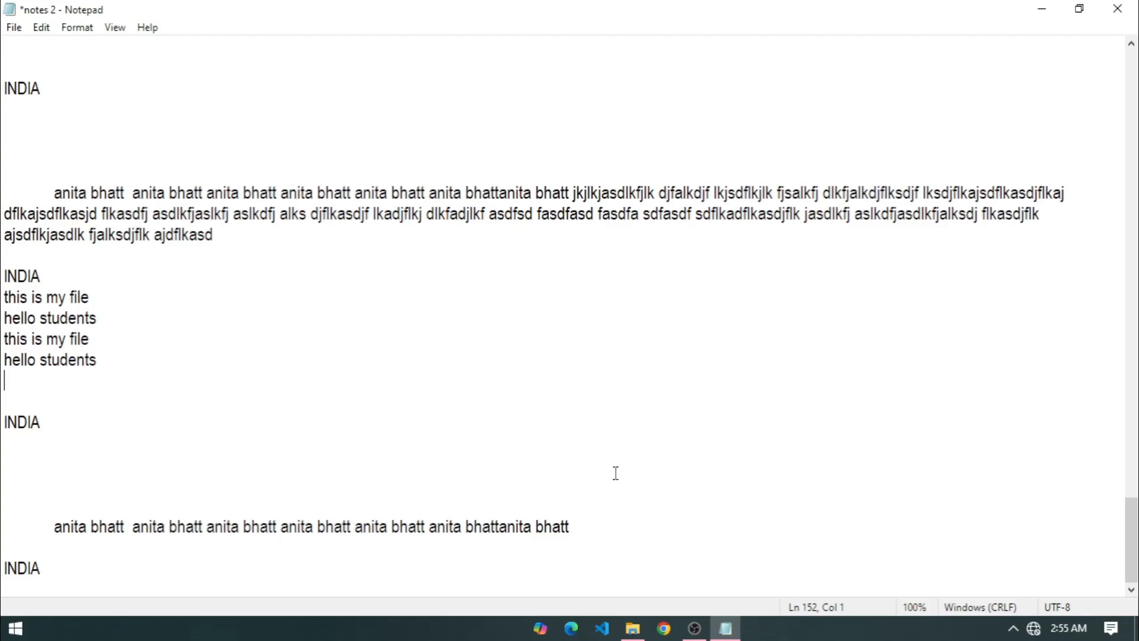
pyautogui.press('F5')
pyautogui.press('Return')
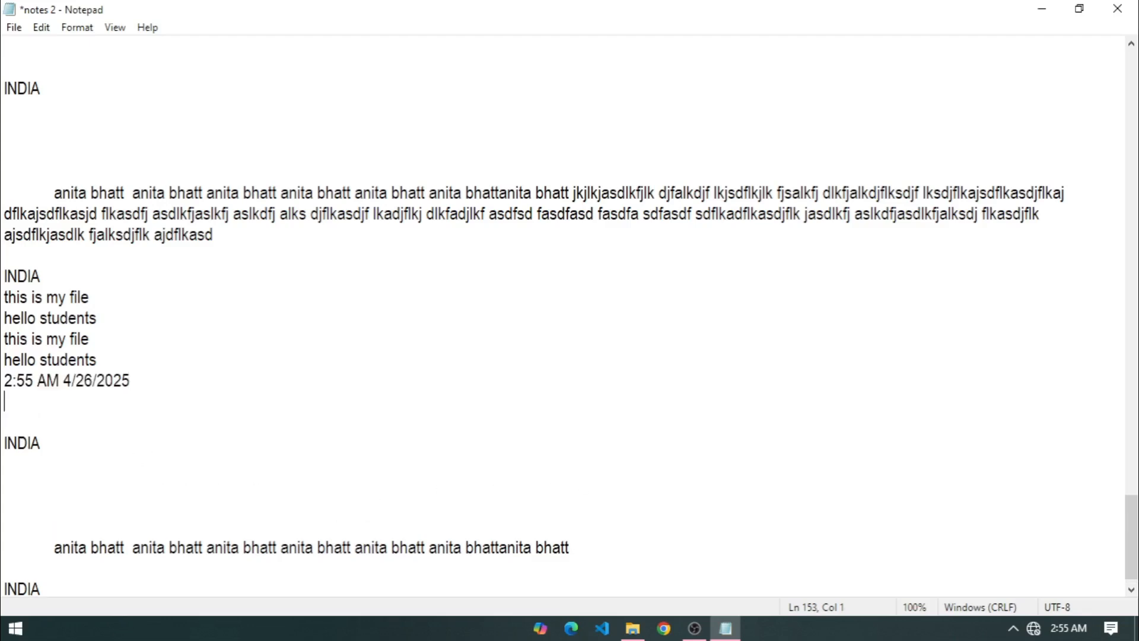
pyautogui.press('F5')
pyautogui.press('Return')
pyautogui.press('F5')
pyautogui.press('F5')
pyautogui.press('Return')
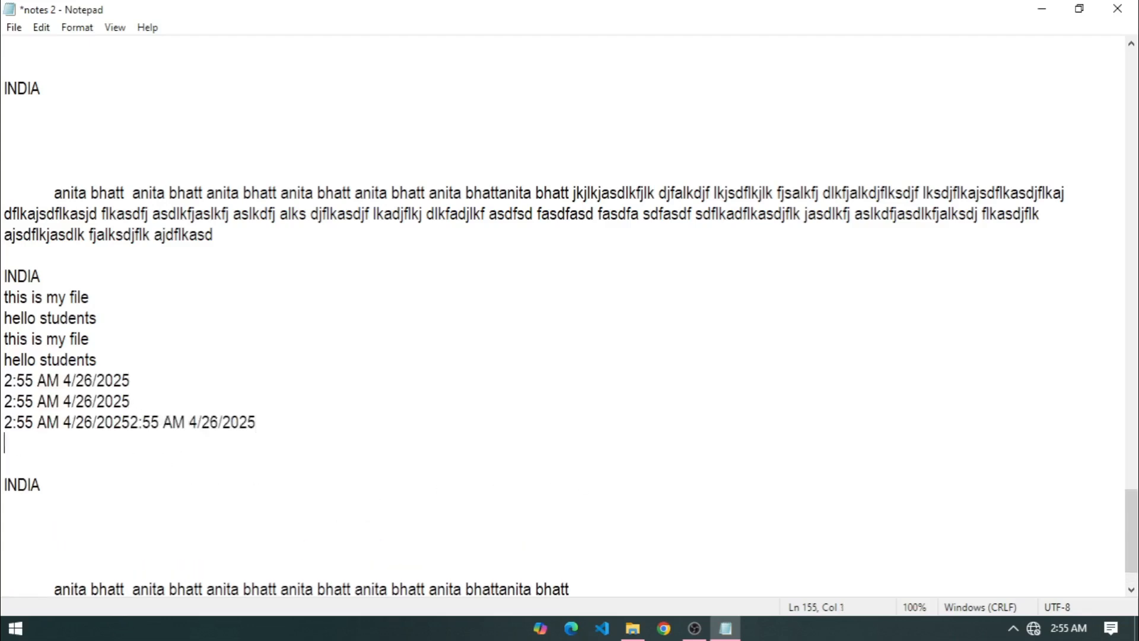
pyautogui.press('F5')
pyautogui.press('Return')
pyautogui.press('F5')
pyautogui.press('Return')
pyautogui.press('F5')
pyautogui.press('Return')
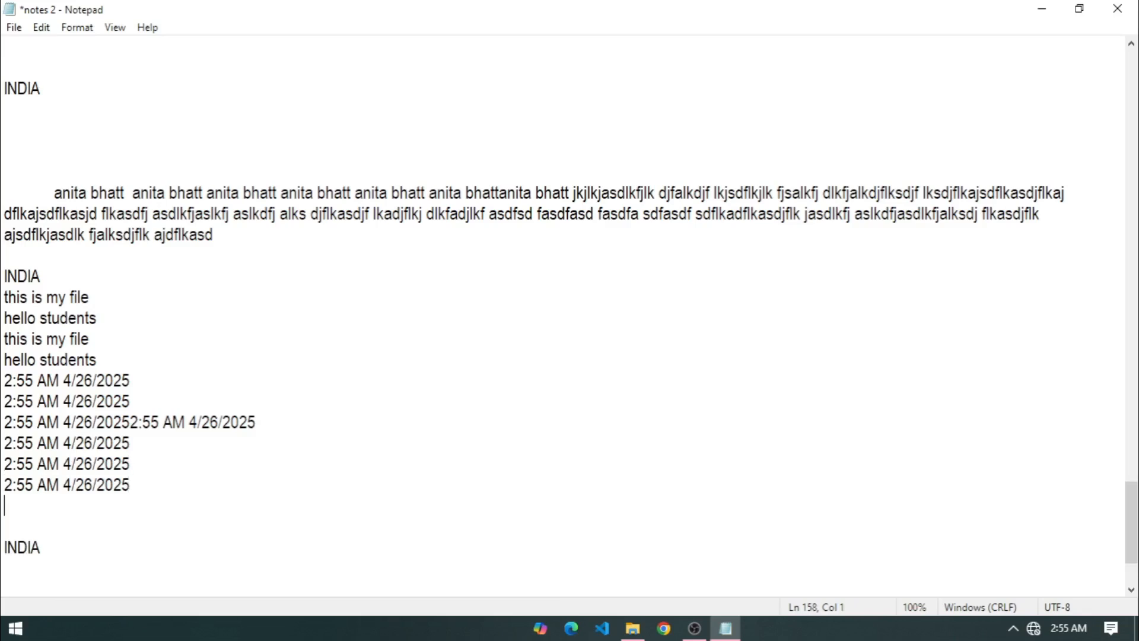
# Add one more time/date stamp via Edit > Time/Date.
pyautogui.click(42, 27)
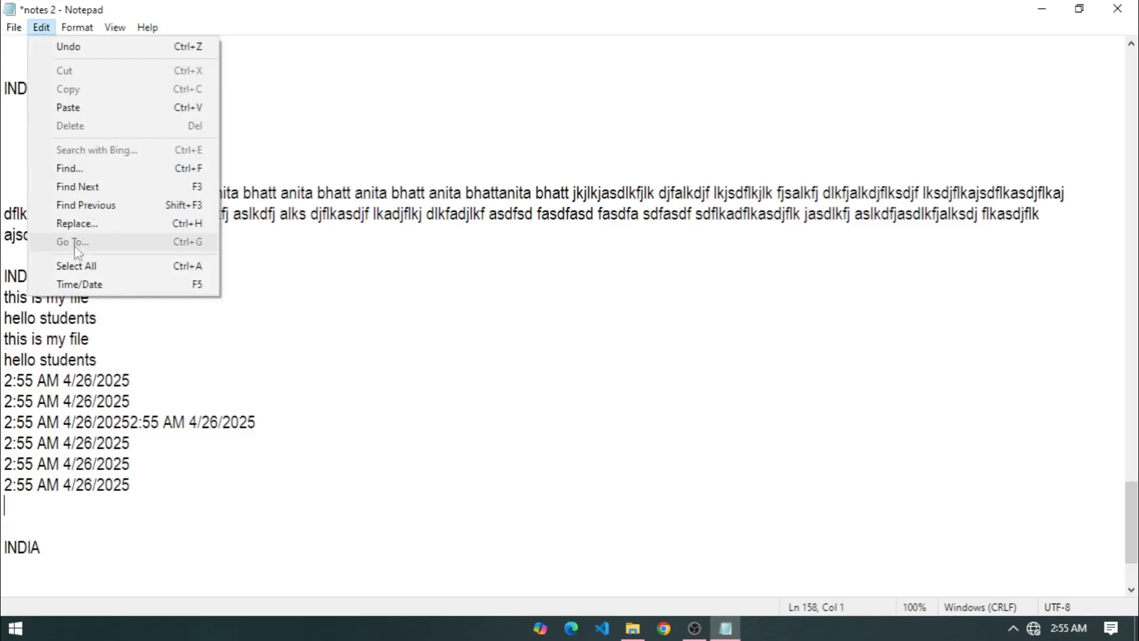
pyautogui.click(93, 293)
pyautogui.click(65, 88)
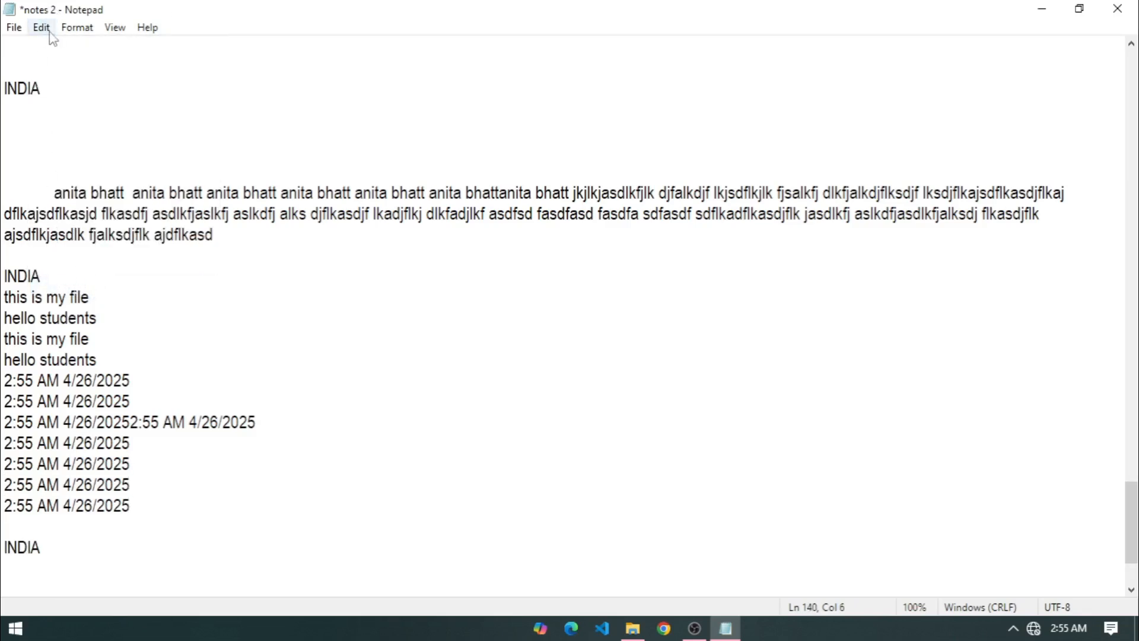
pyautogui.click(78, 30)
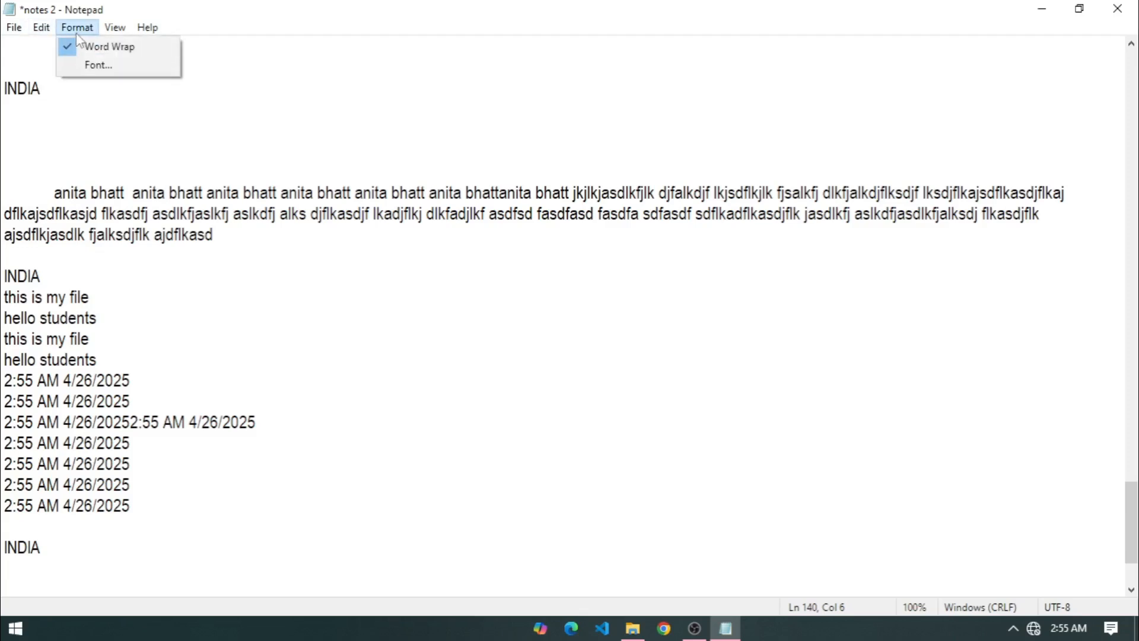
# Apply Arial Unicode MS, Bold, size 22 to the text.
pyautogui.click(98, 66)
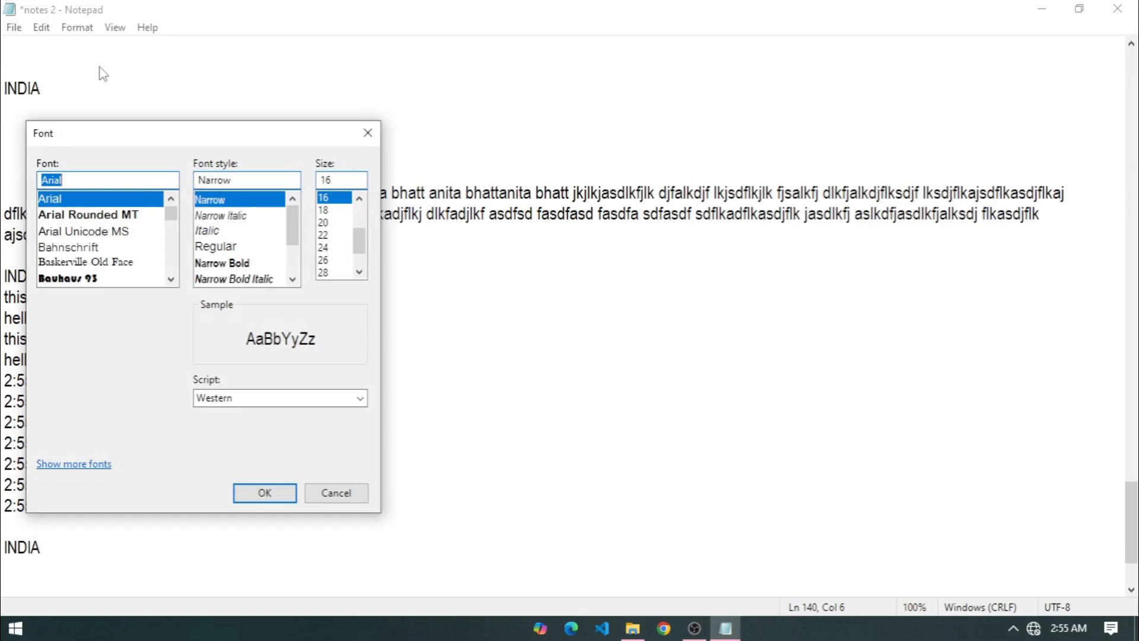
pyautogui.click(112, 231)
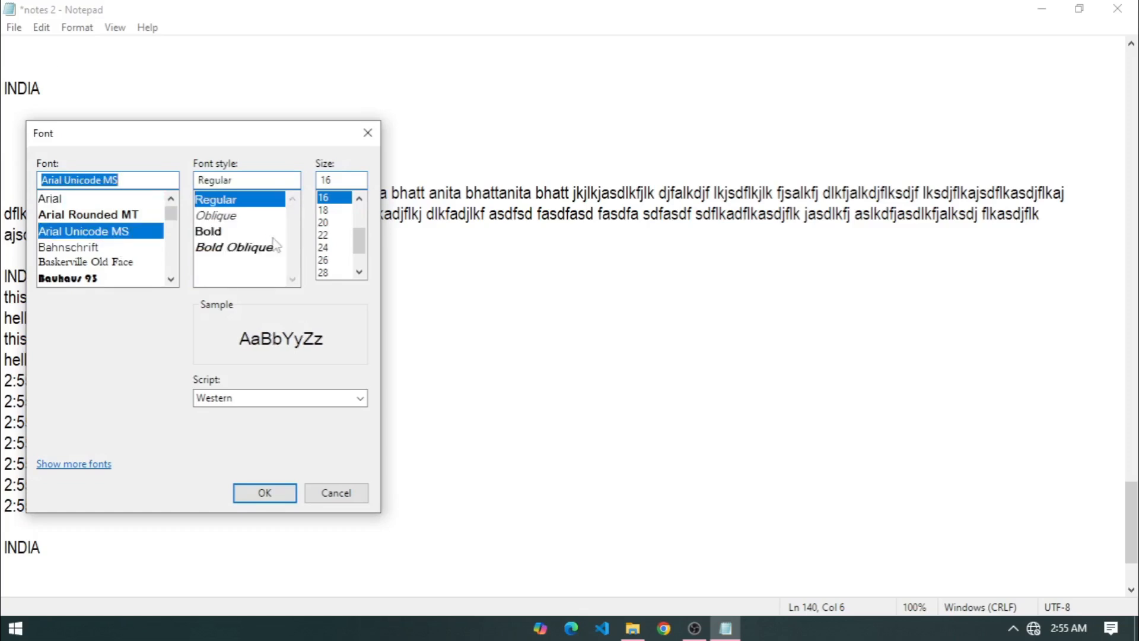
pyautogui.click(329, 234)
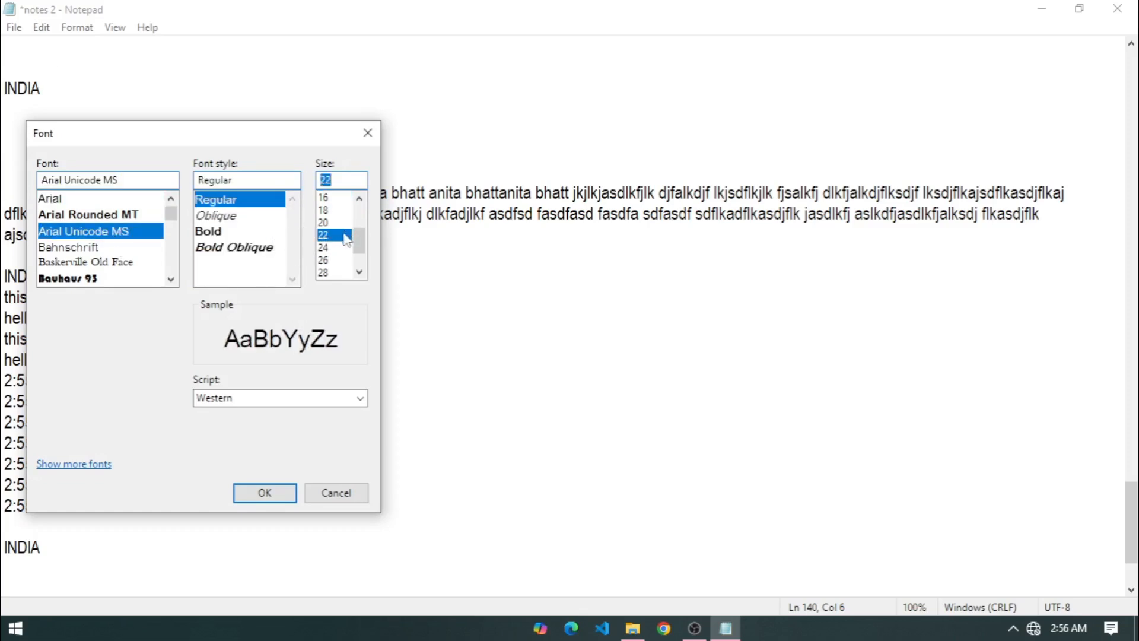
pyautogui.click(215, 232)
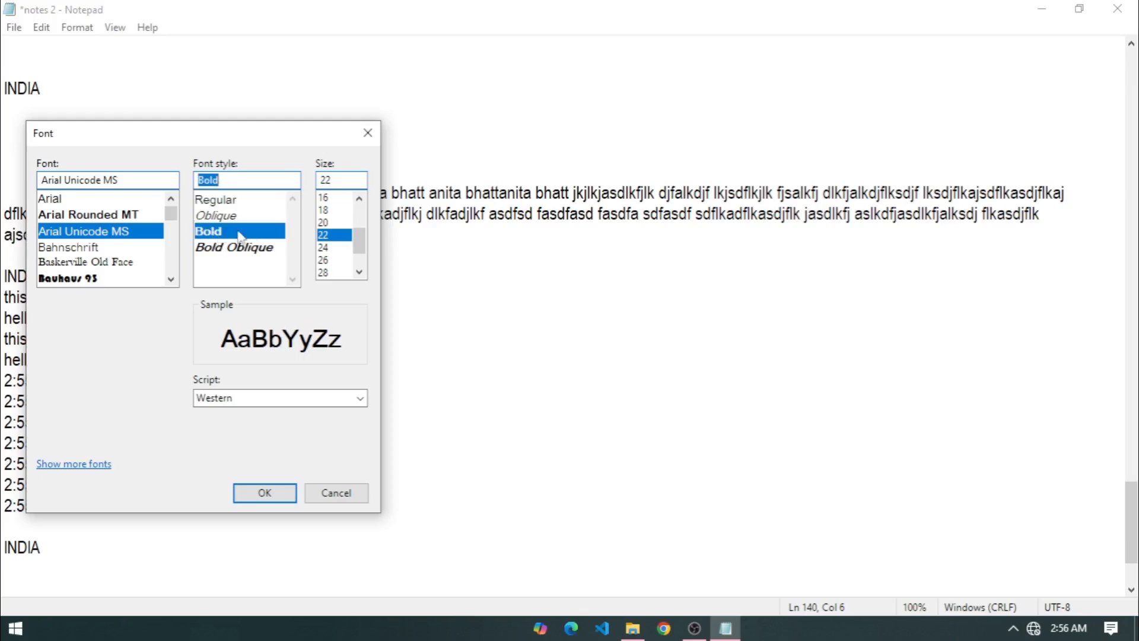
pyautogui.click(255, 496)
pyautogui.scroll(5, 137, 374)
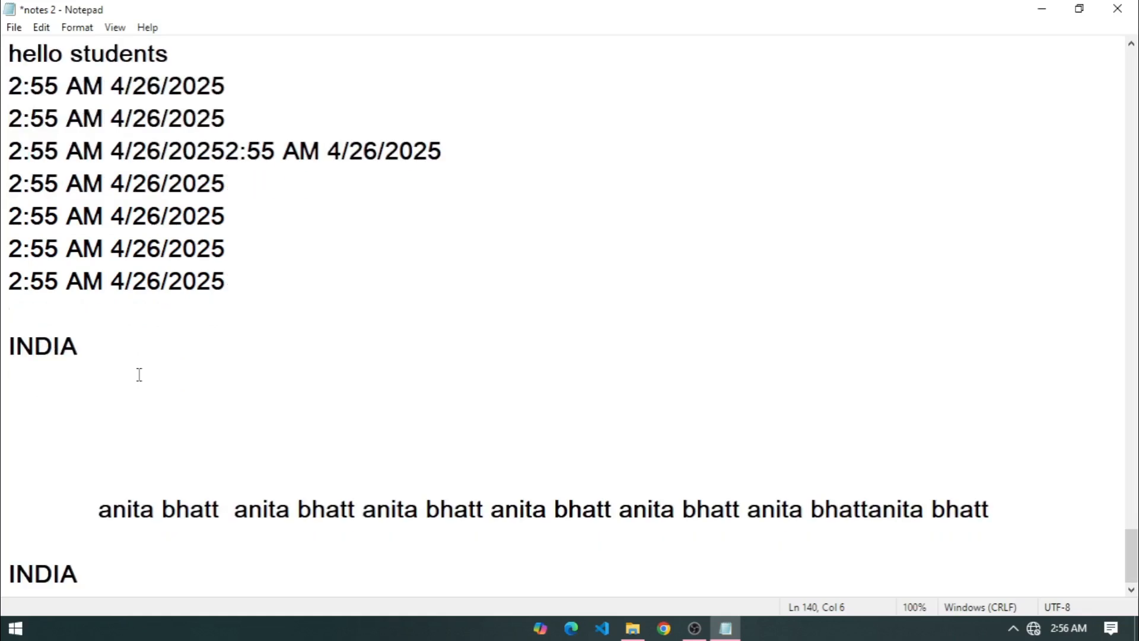
pyautogui.scroll(5, 165, 408)
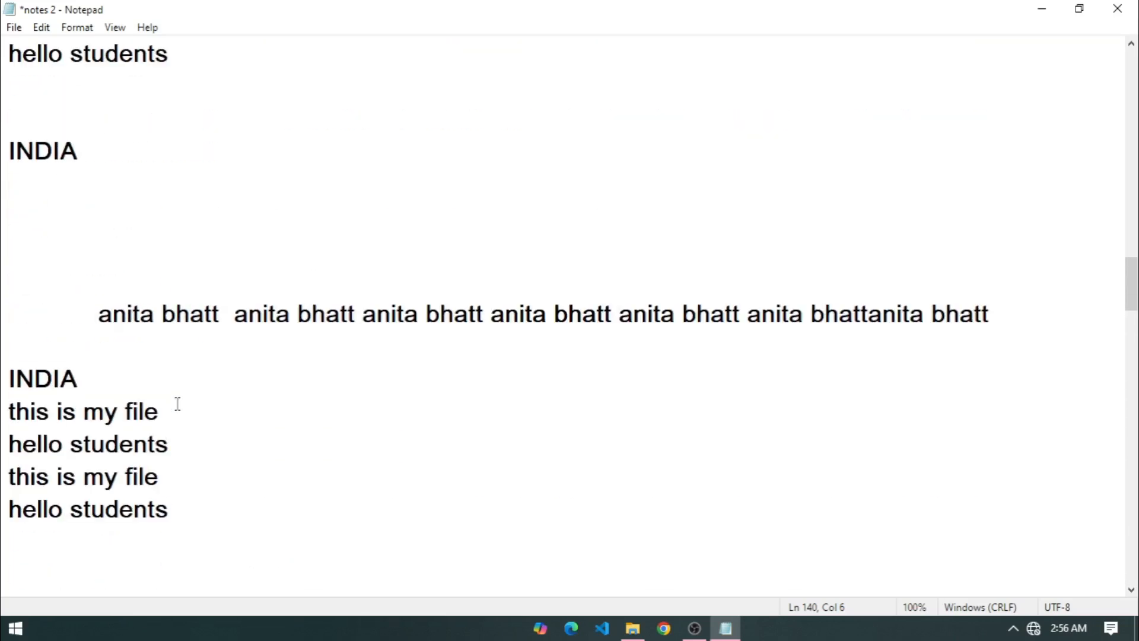
# Enlarge the font to size 36.
pyautogui.click(77, 27)
pyautogui.click(93, 64)
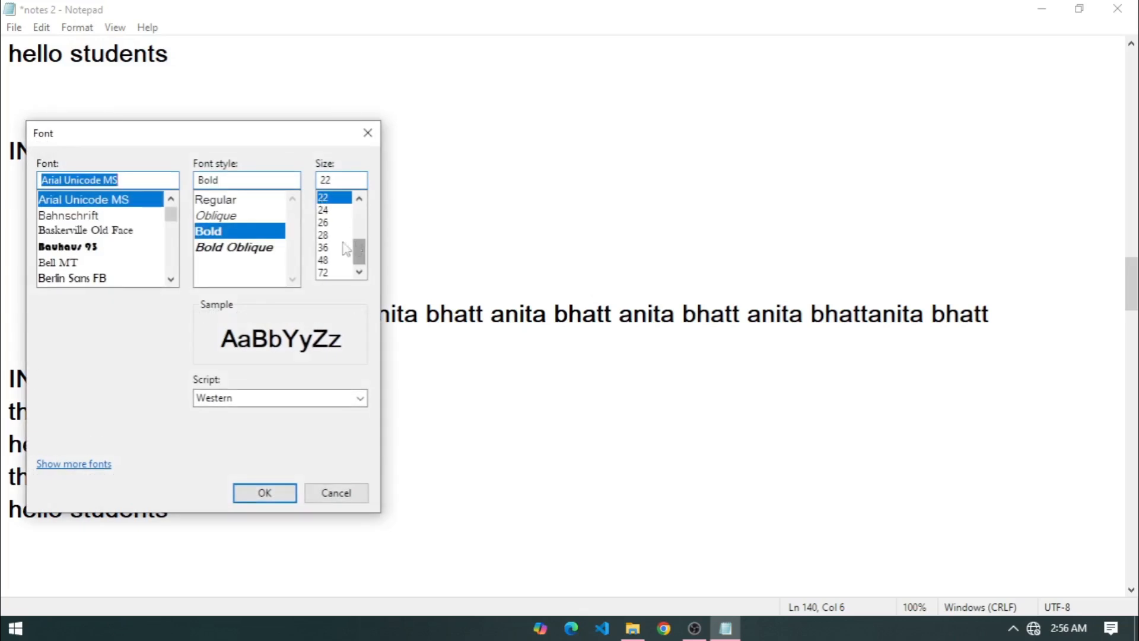
pyautogui.click(330, 249)
pyautogui.click(266, 497)
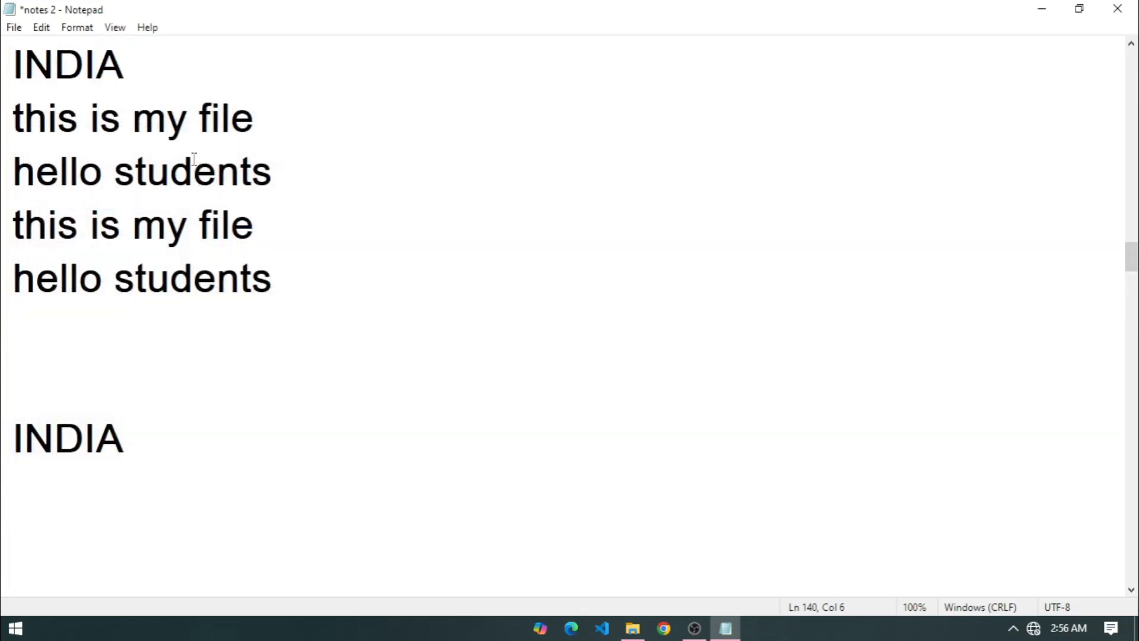
# Switch the font to Baskerville Old Face.
pyautogui.click(77, 27)
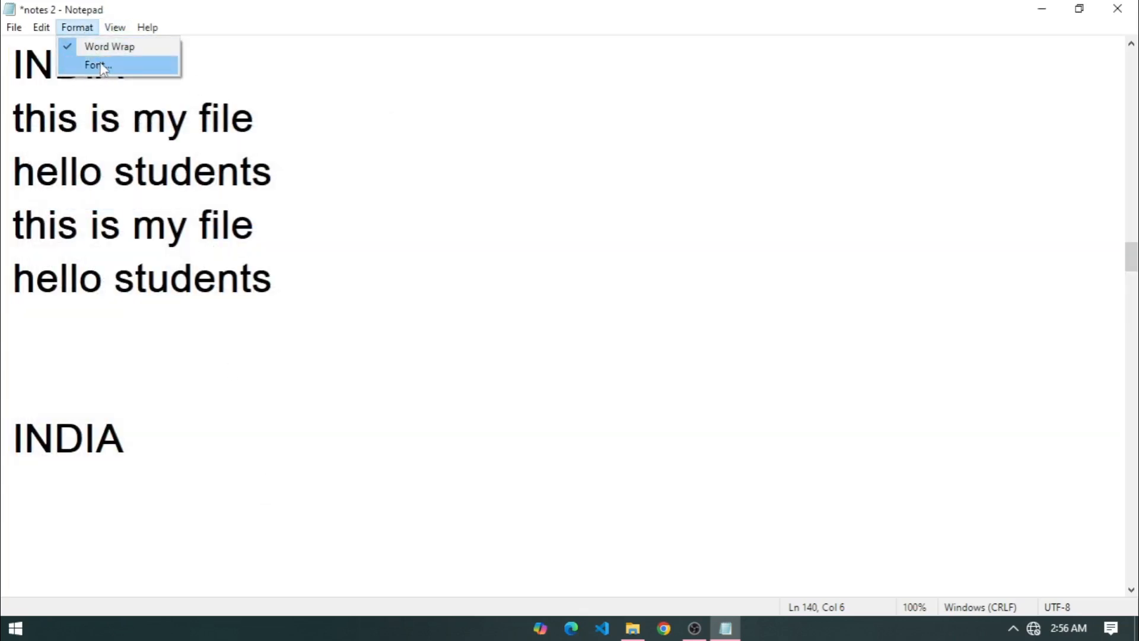
pyautogui.click(95, 64)
pyautogui.click(90, 246)
pyautogui.click(90, 231)
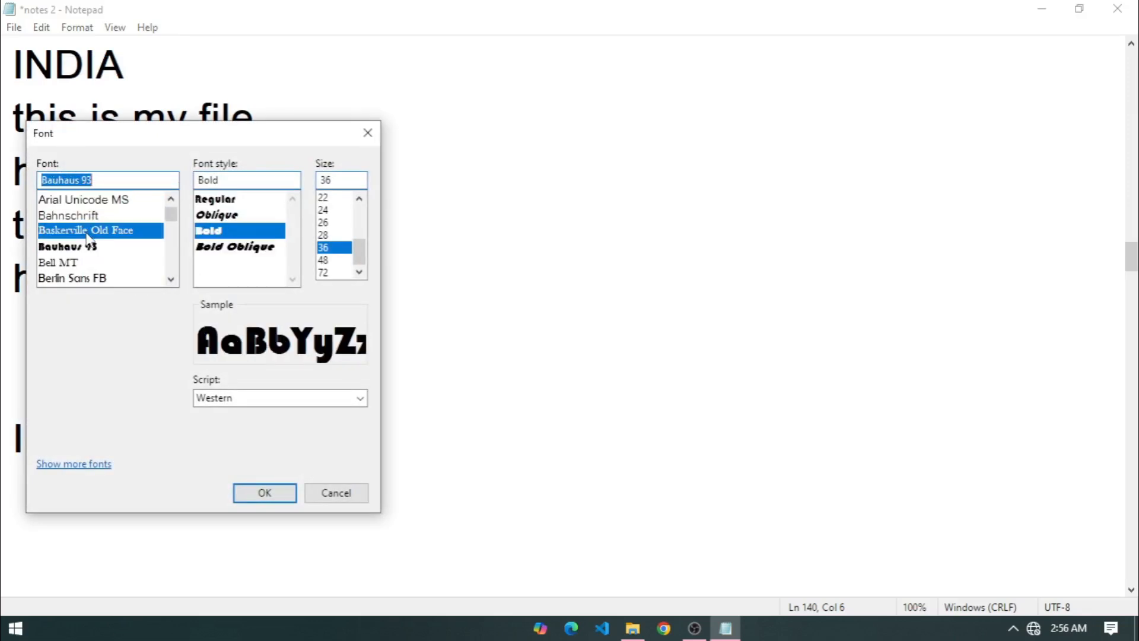
pyautogui.click(263, 492)
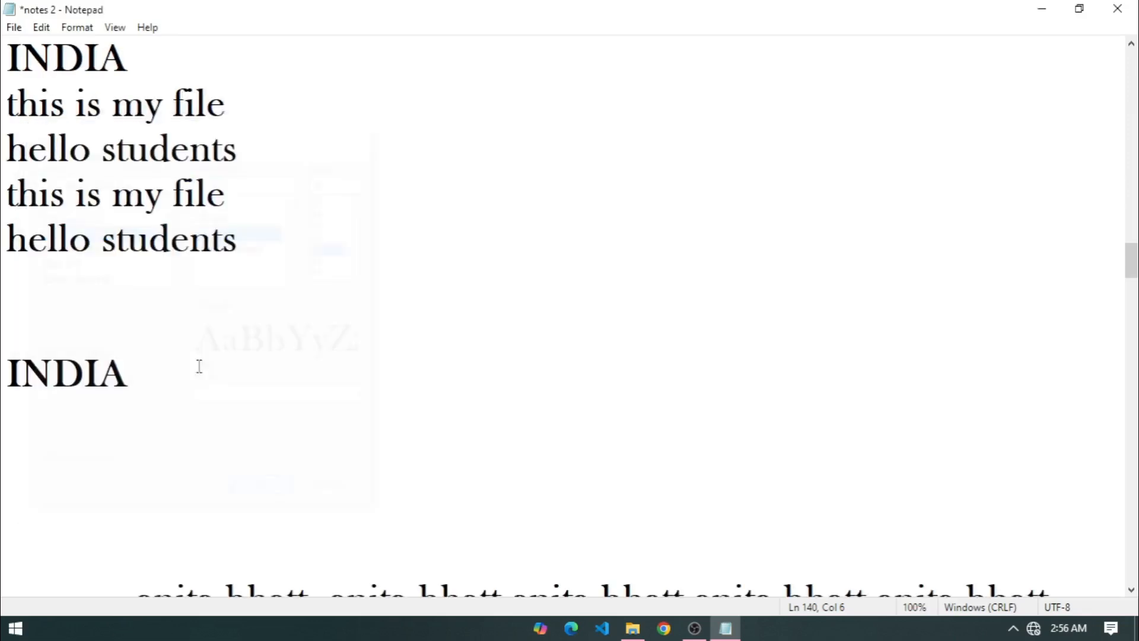
# Set Baskerville Old Face to Regular style at size 12.
pyautogui.click(78, 27)
pyautogui.click(95, 64)
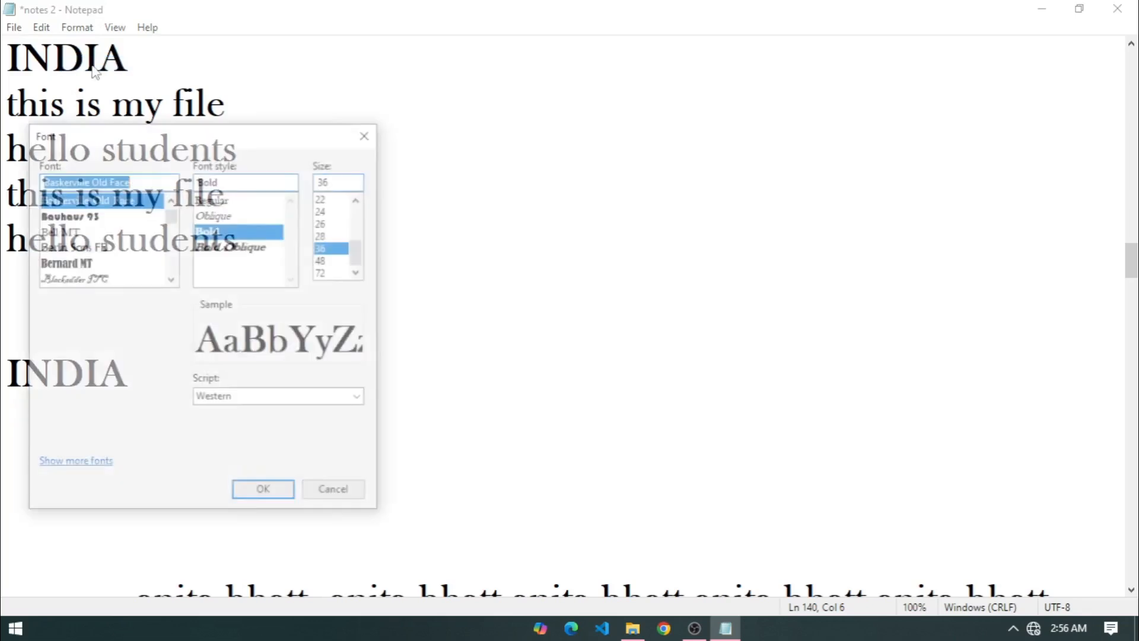
pyautogui.moveTo(360, 253); pyautogui.dragTo(359, 215)
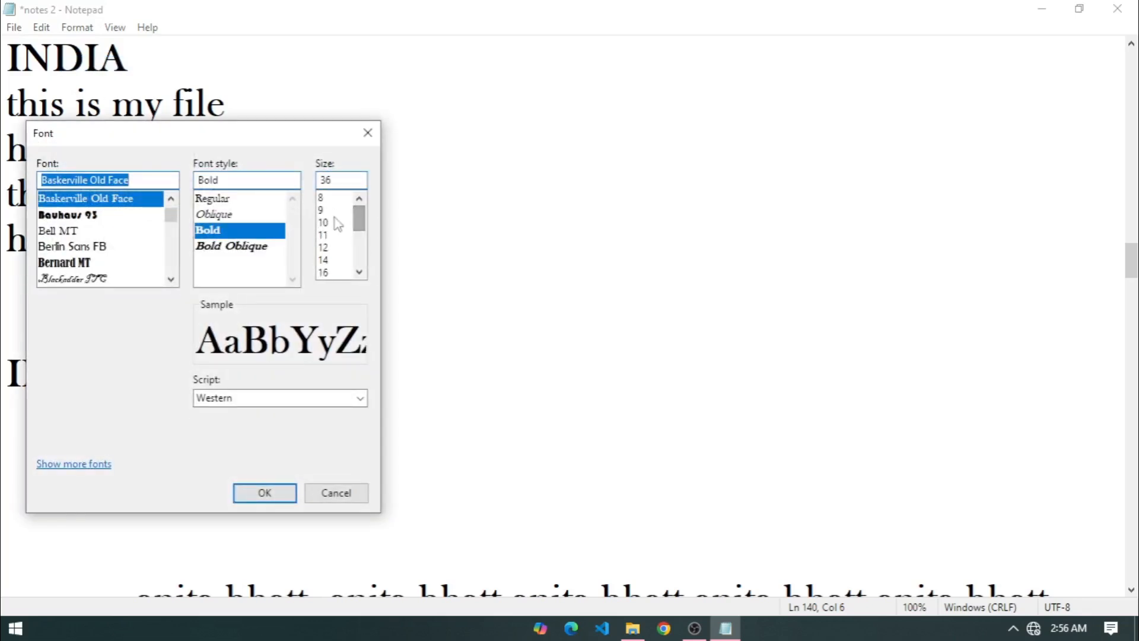
pyautogui.click(329, 248)
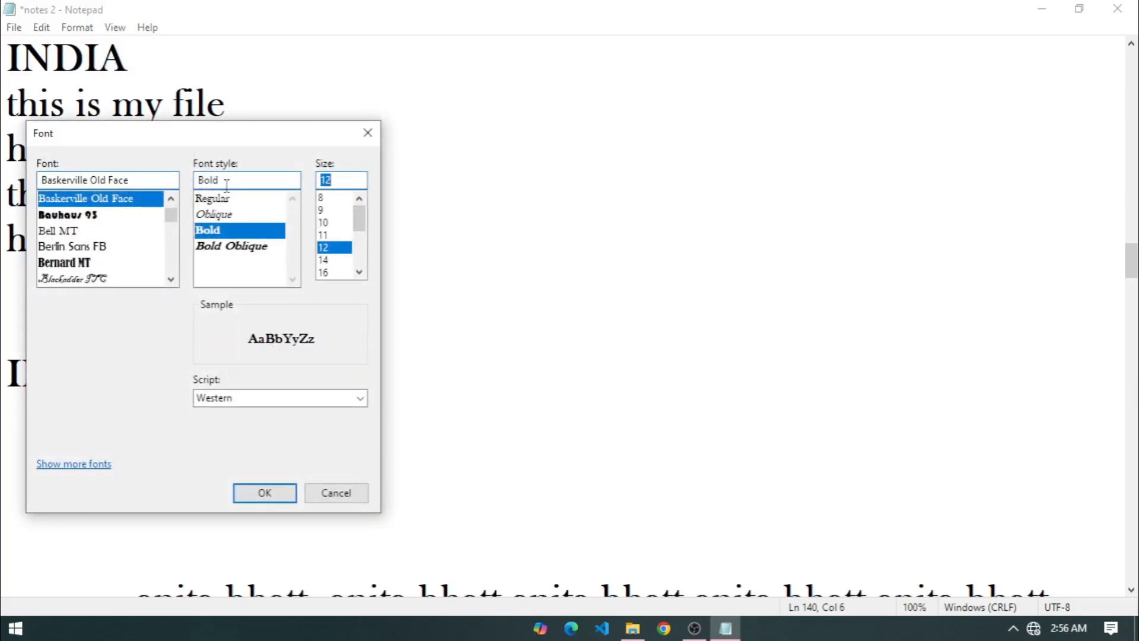
pyautogui.click(229, 201)
pyautogui.click(253, 489)
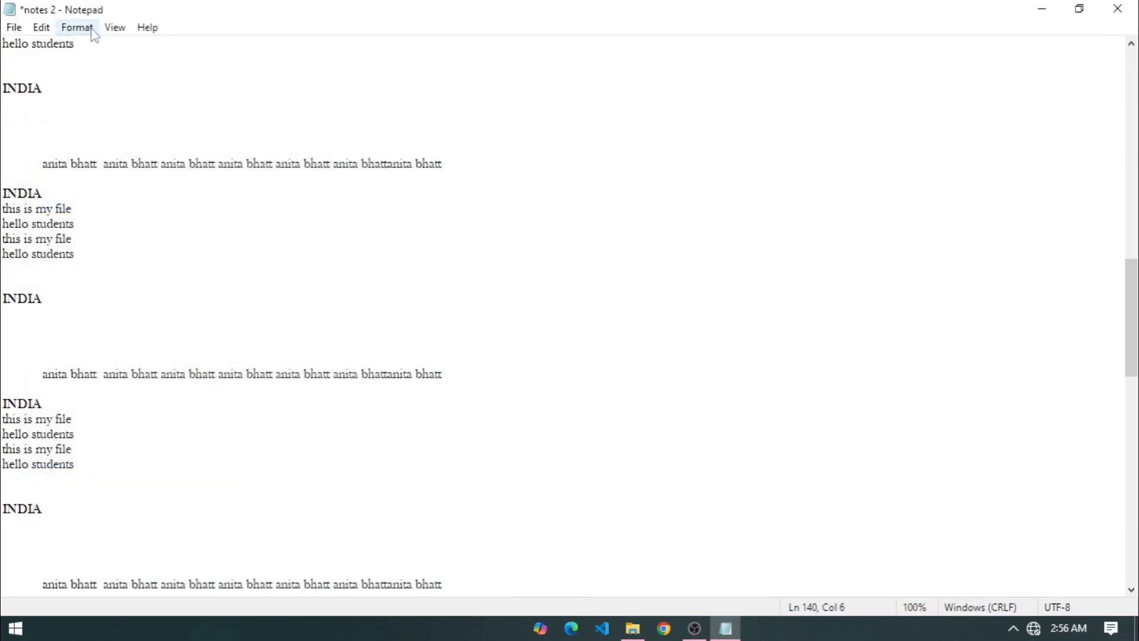
# Zoom in on the text, then zoom back out to 100%.
pyautogui.click(115, 29)
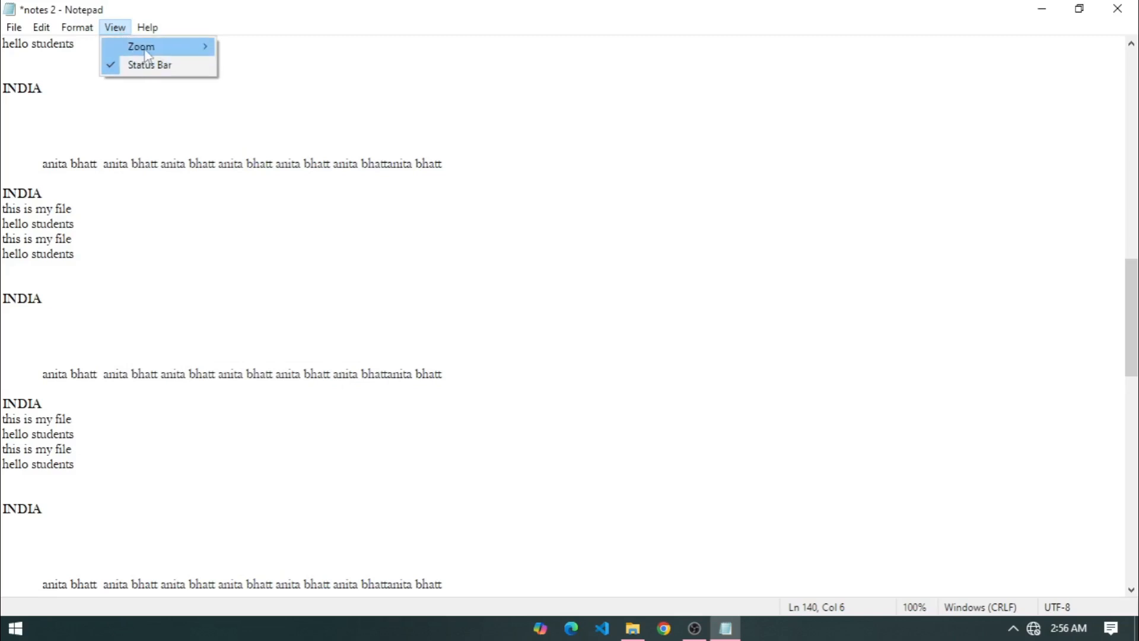
pyautogui.moveTo(146, 47)
pyautogui.click(258, 46)
pyautogui.click(115, 28)
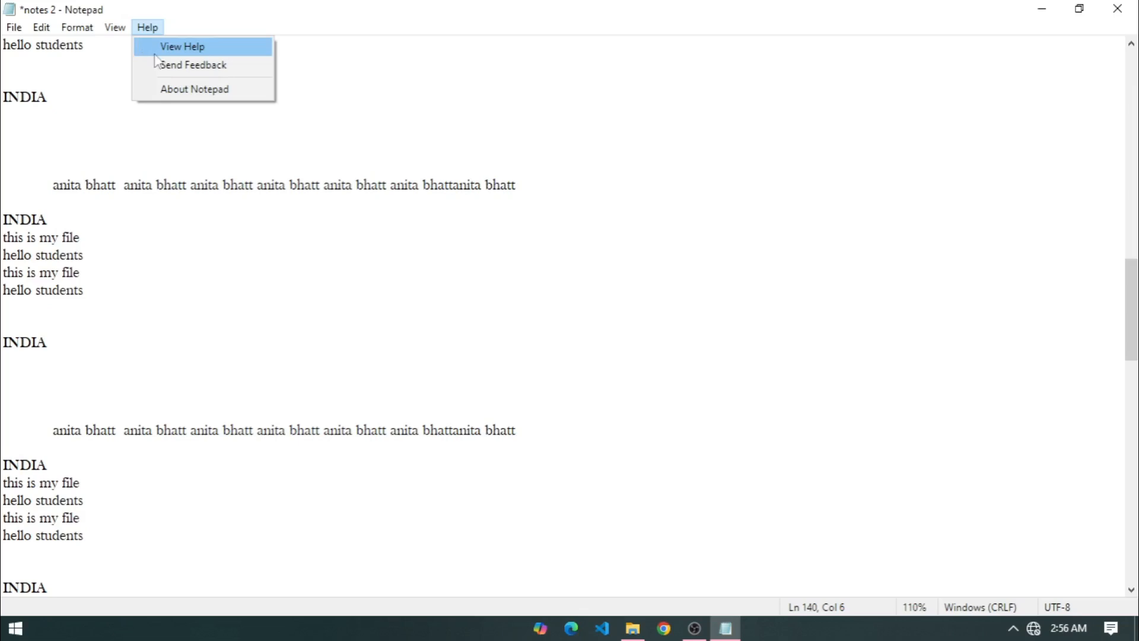
pyautogui.moveTo(146, 30)
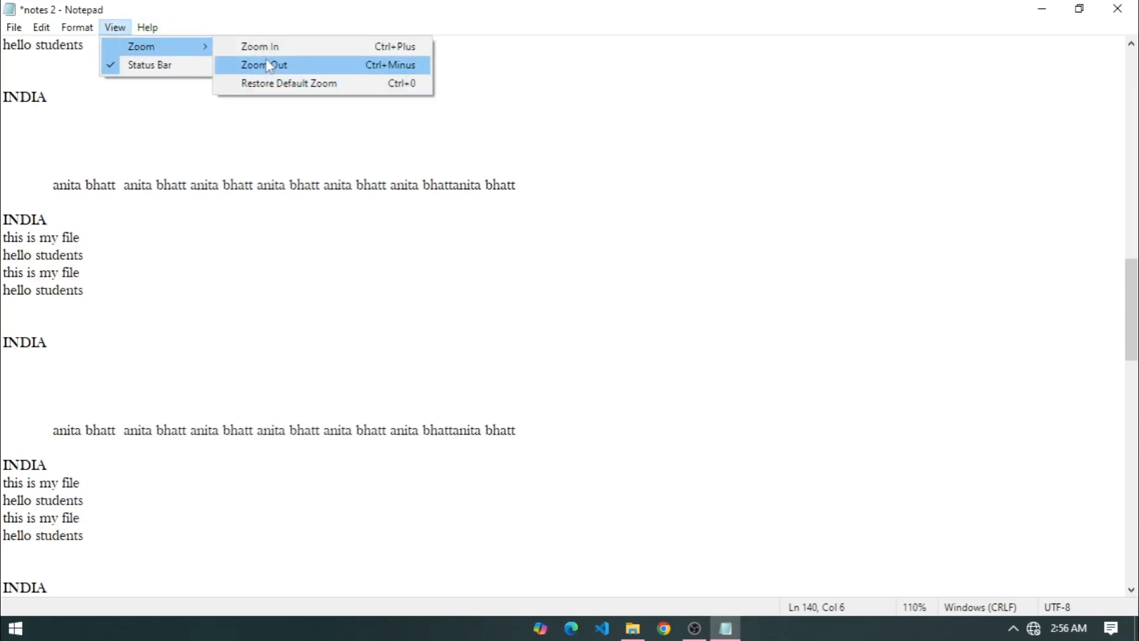
pyautogui.click(267, 64)
# Hide and restore the status bar twice, then bring up the Help menu options.
pyautogui.click(117, 30)
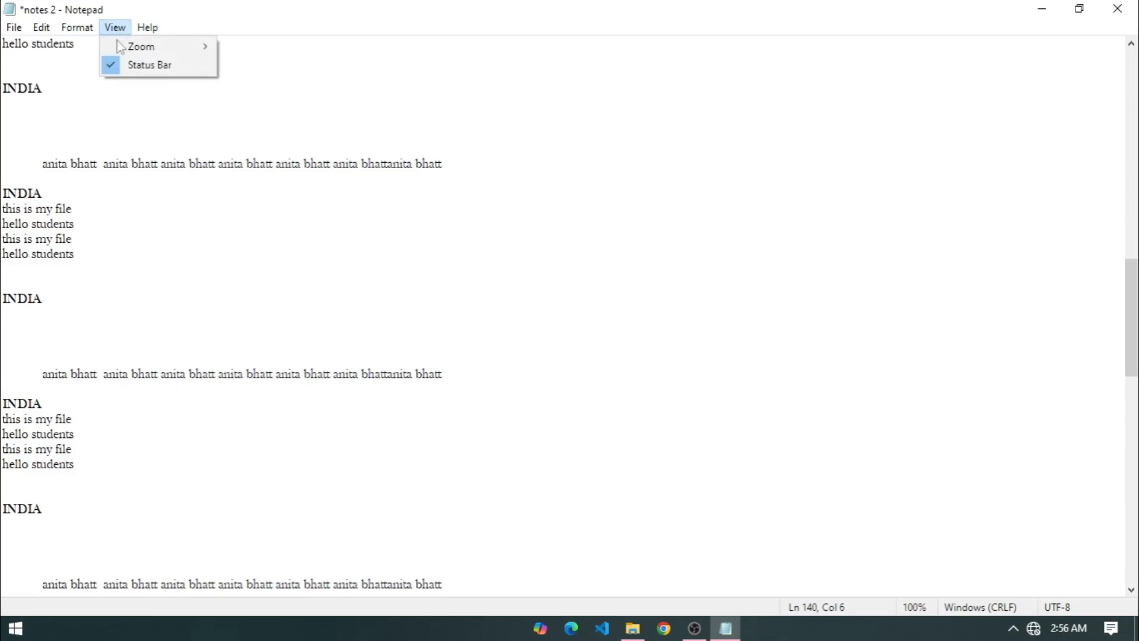
pyautogui.click(126, 67)
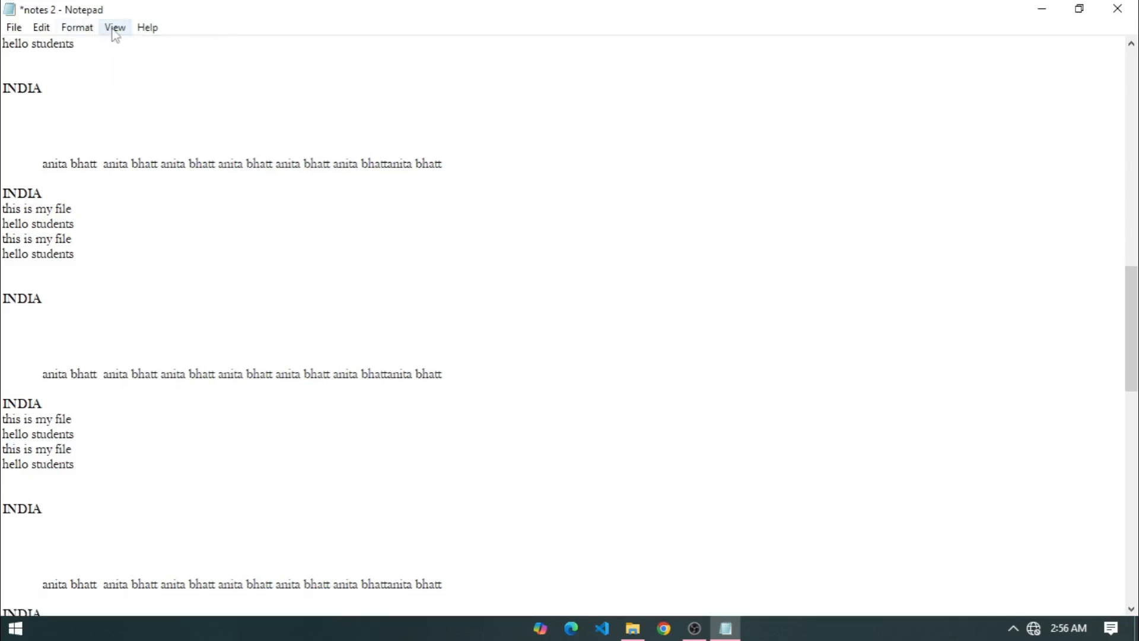
pyautogui.click(115, 29)
pyautogui.click(131, 66)
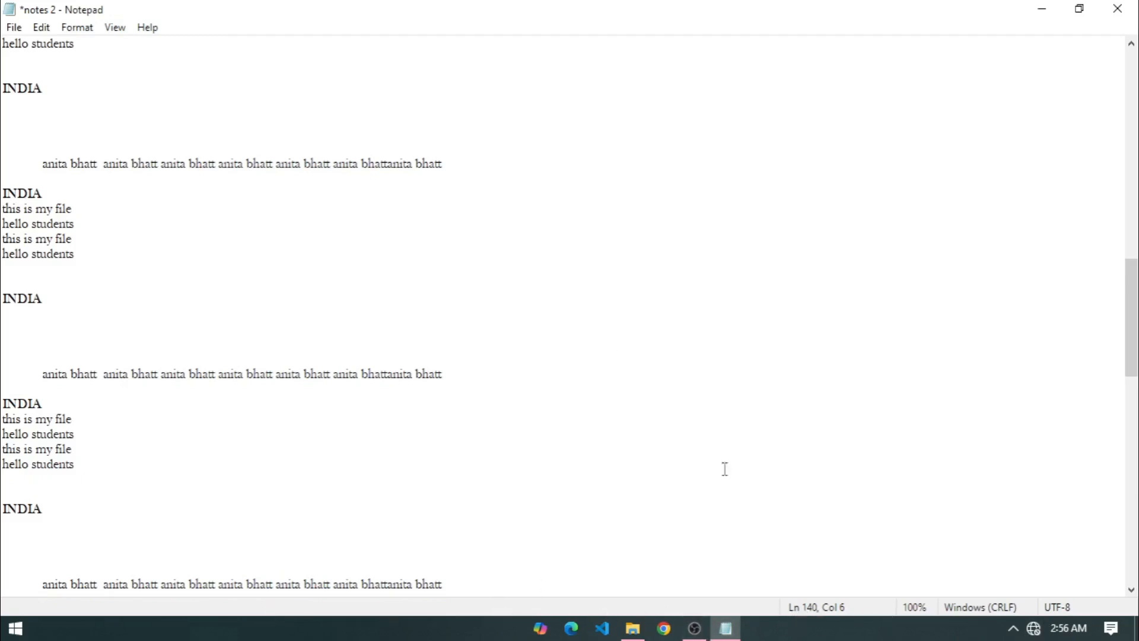
pyautogui.click(115, 28)
pyautogui.click(128, 75)
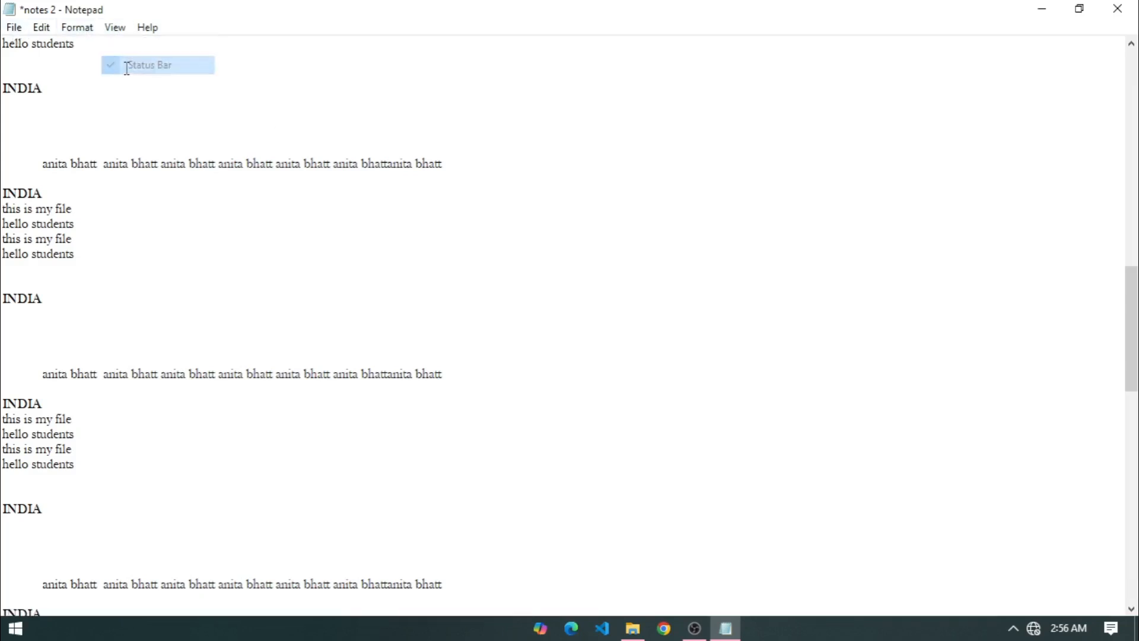
pyautogui.click(115, 29)
pyautogui.click(122, 71)
pyautogui.click(114, 29)
pyautogui.moveTo(143, 33)
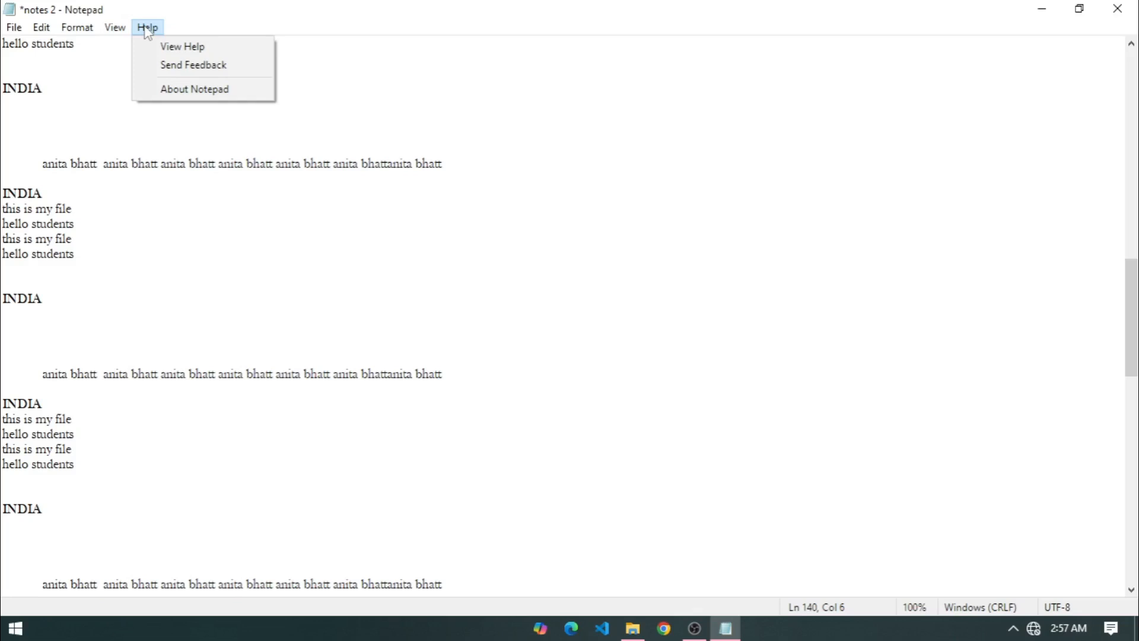
pyautogui.click(189, 90)
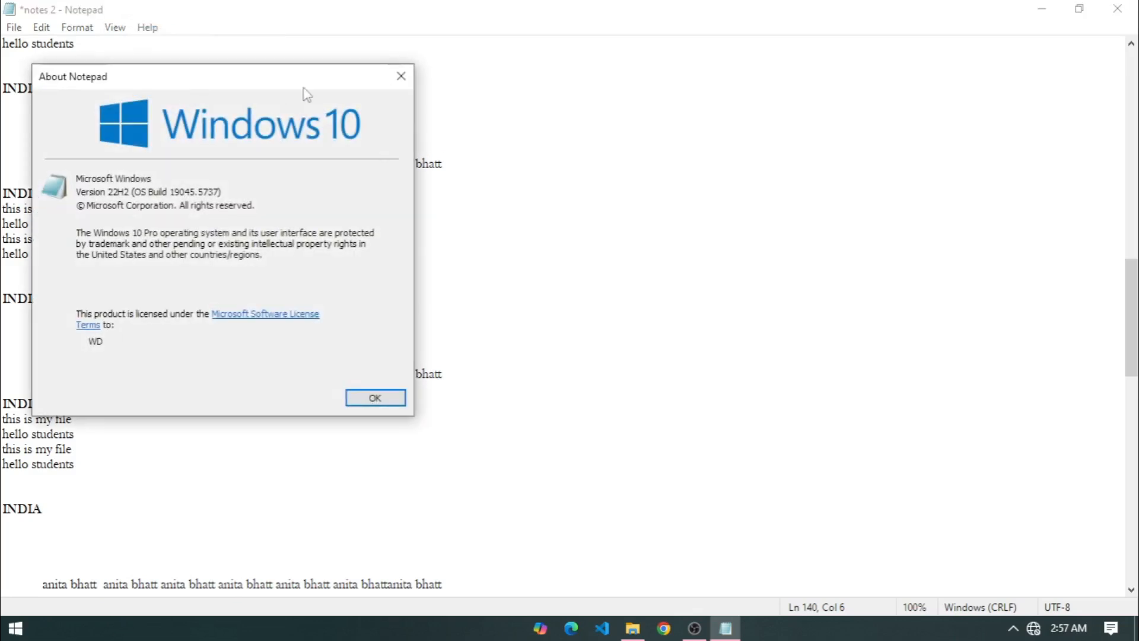
pyautogui.moveTo(201, 86); pyautogui.dragTo(365, 55)
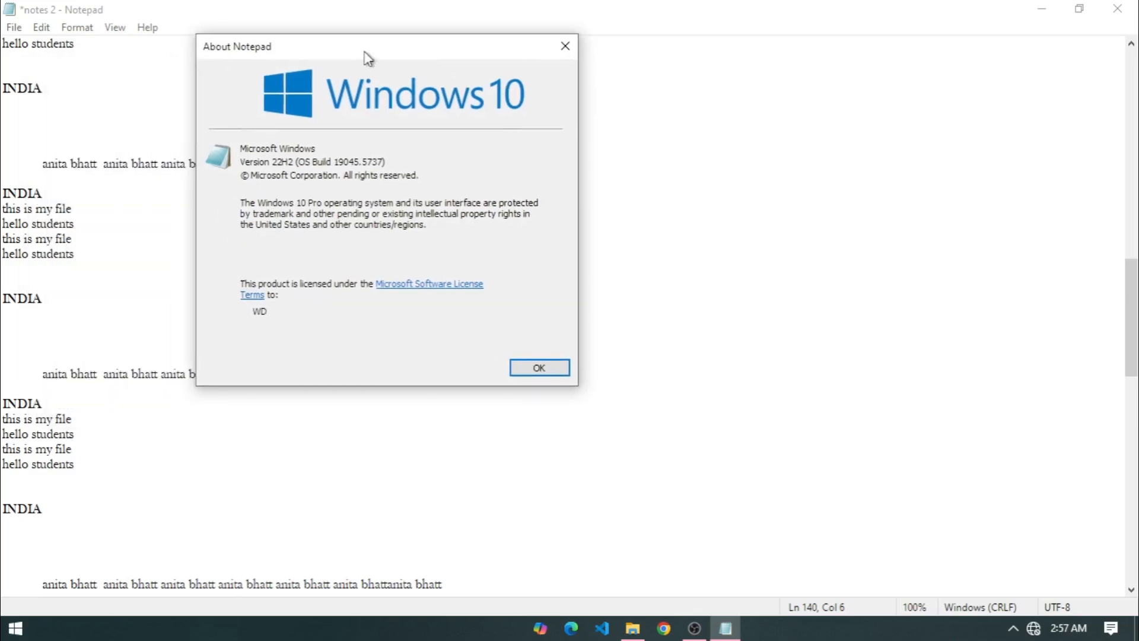
pyautogui.click(565, 46)
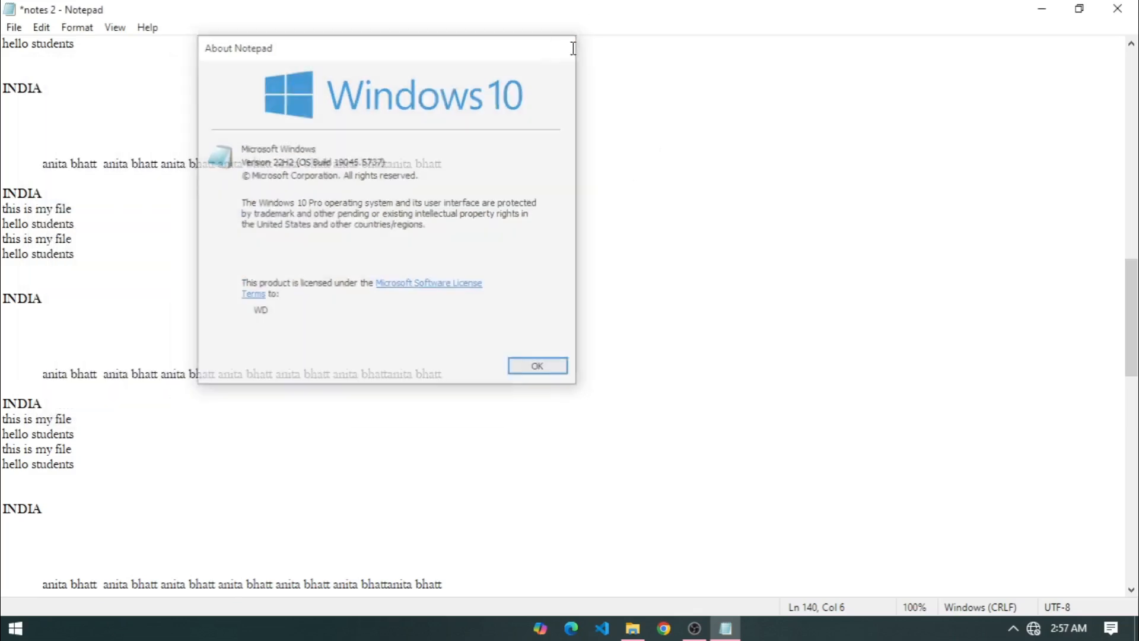
pyautogui.click(116, 30)
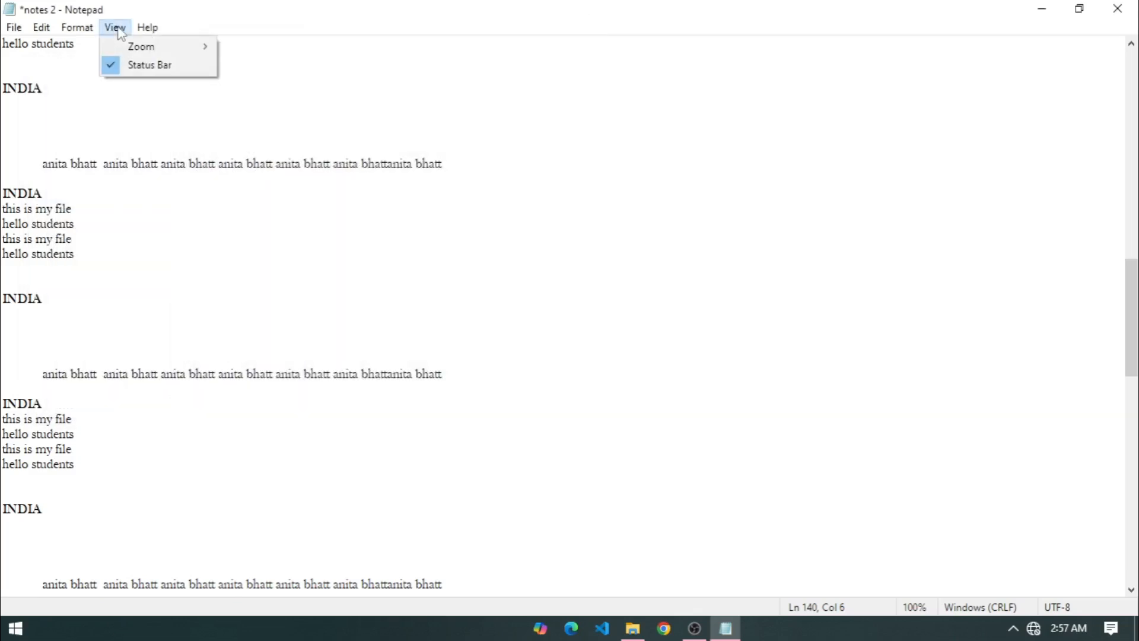
pyautogui.click(471, 134)
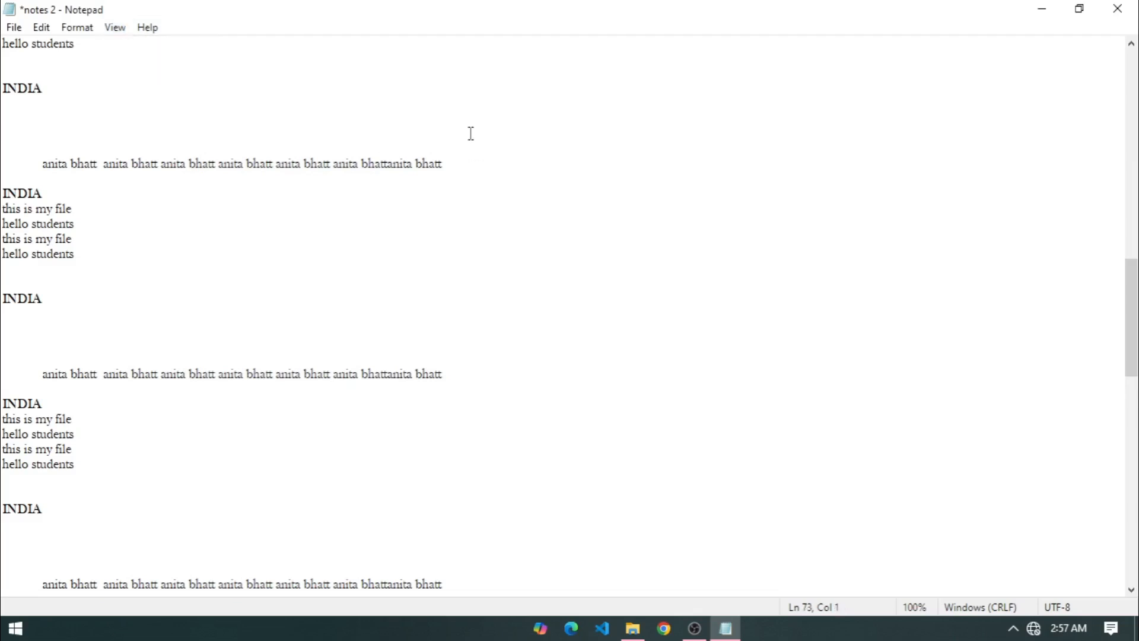